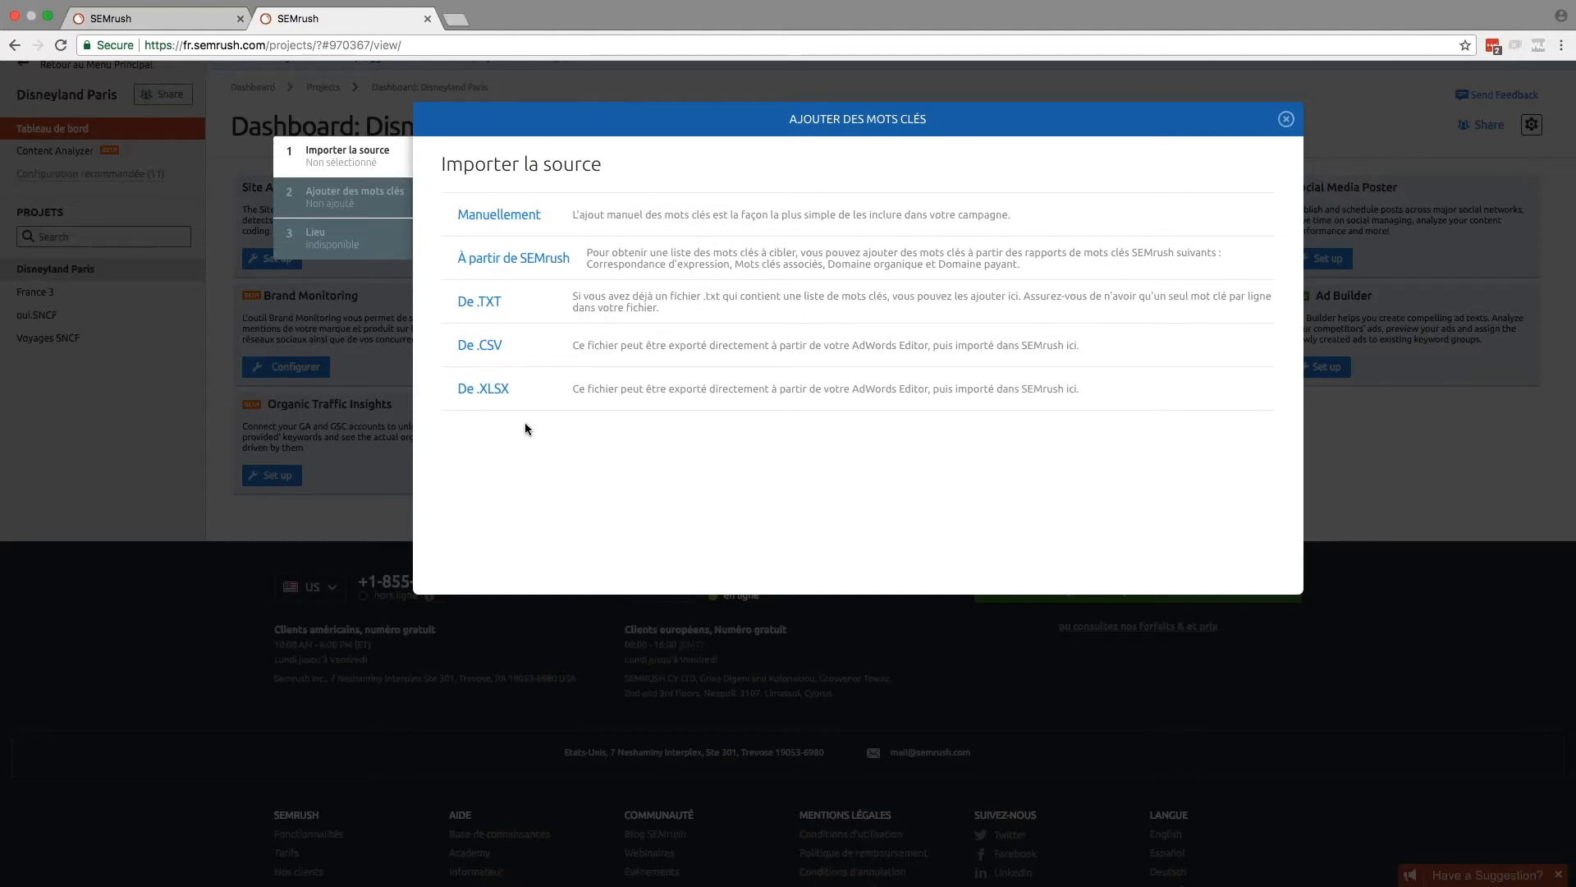
Step: Choose manual keyword entry for the Disneyland Paris campaign and add the keyword "test"
left_click(504, 222)
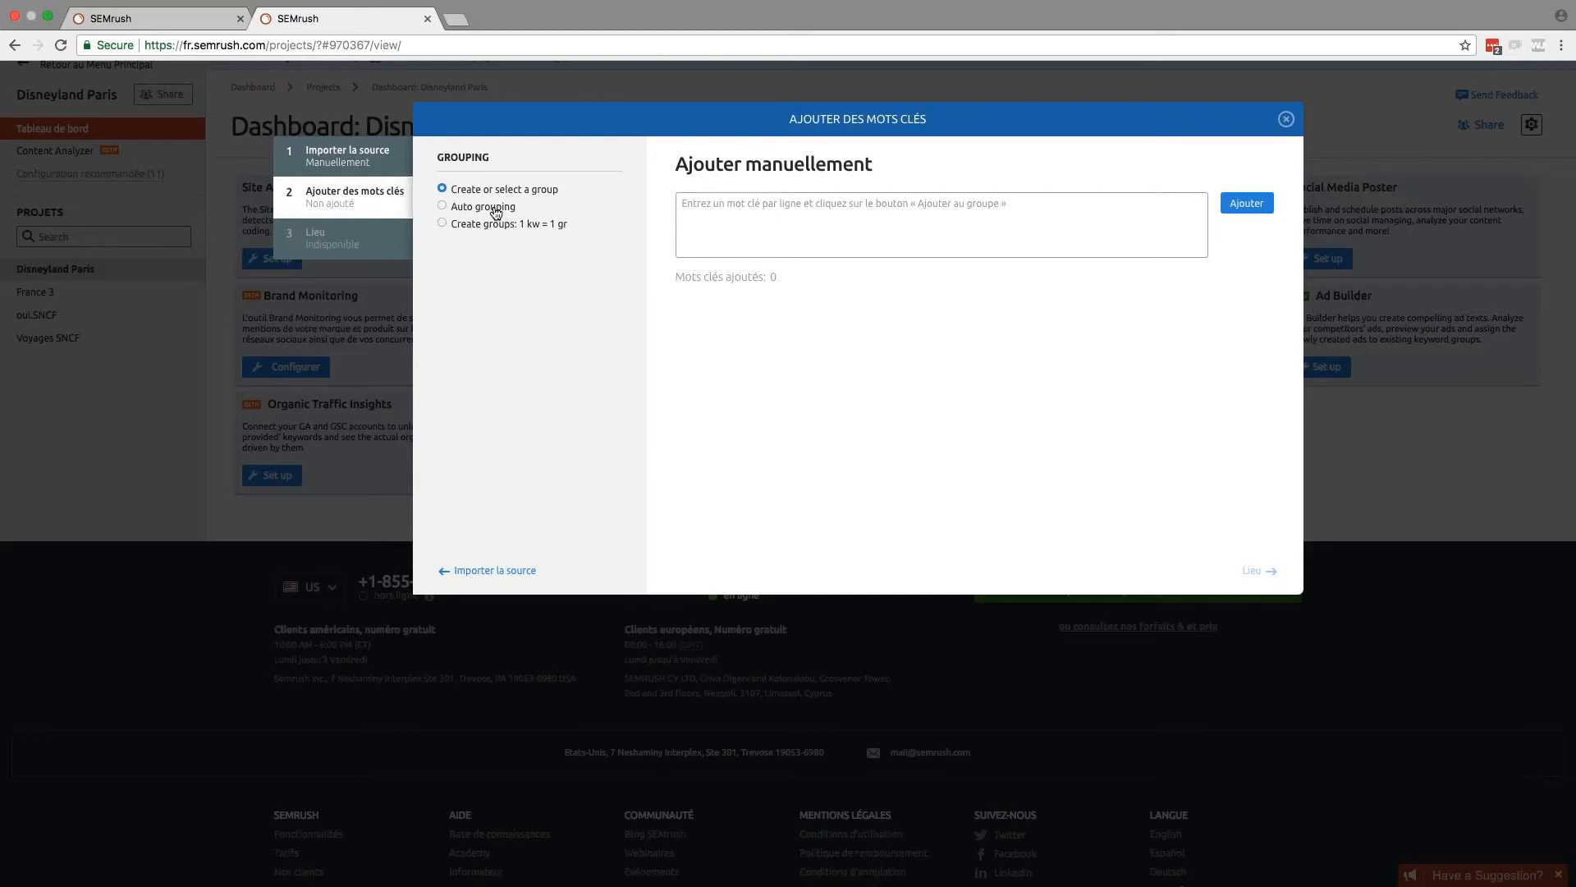
left_click(719, 202)
type("test")
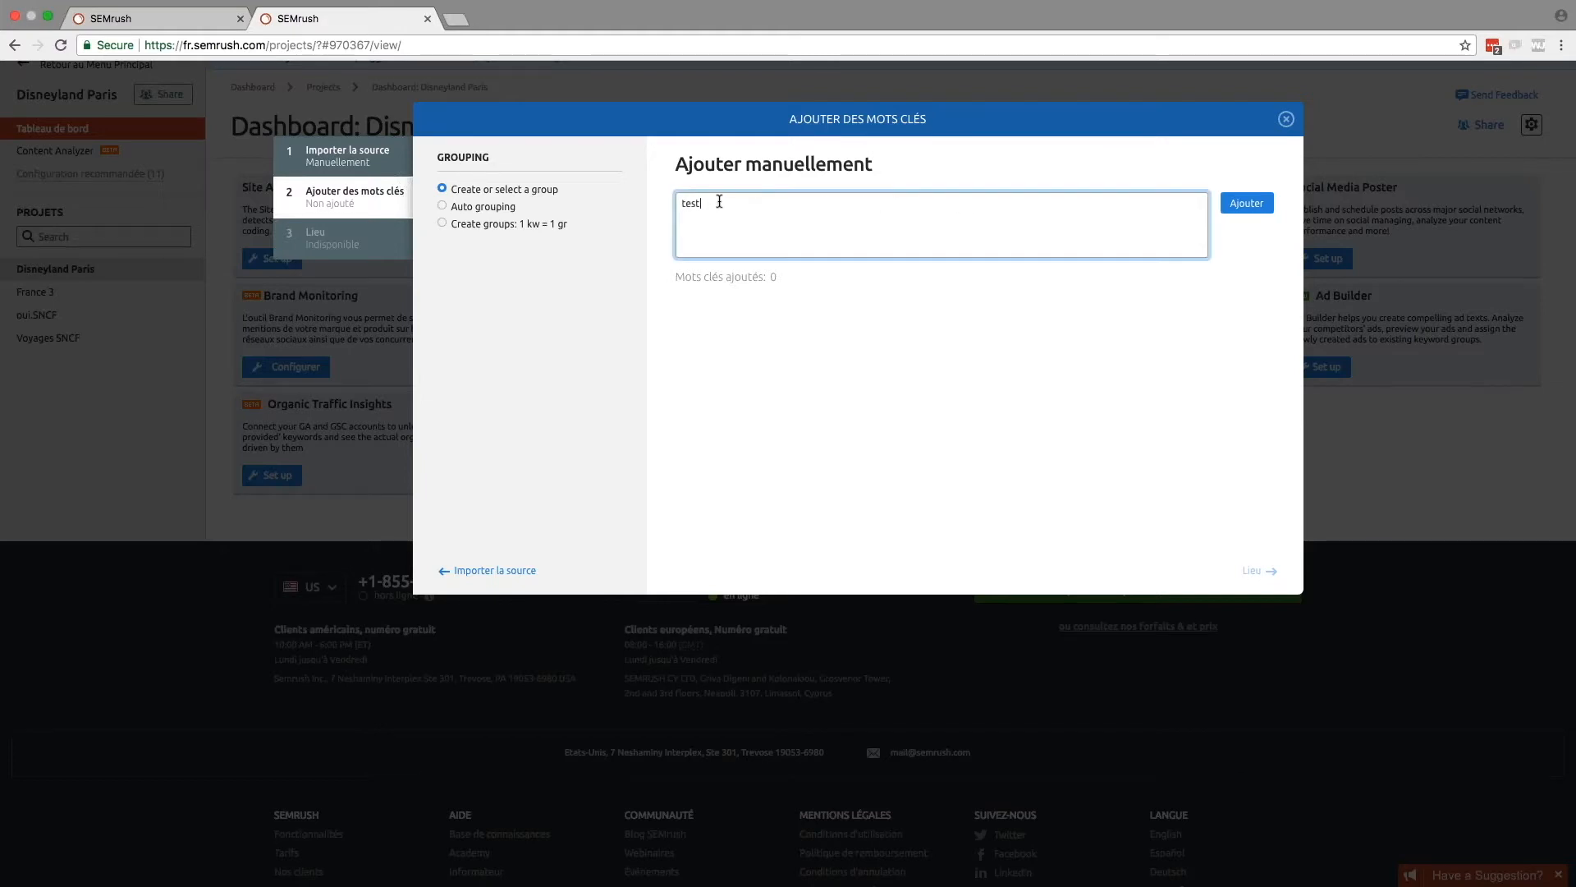
left_click(1253, 209)
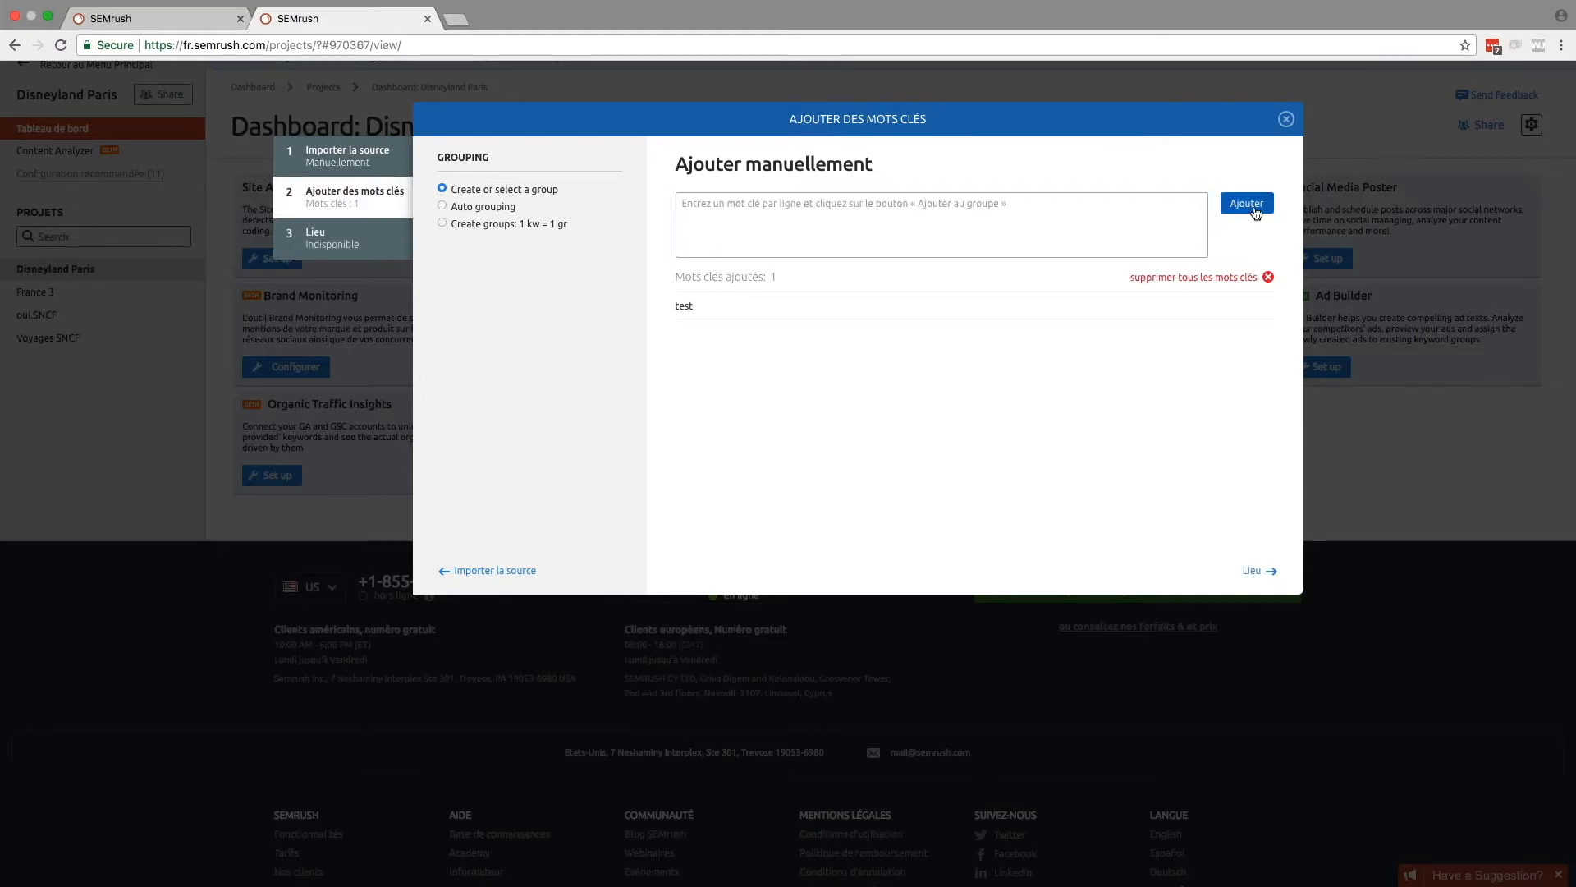
Step: Set the campaign location to France, Ile-de-France, Paris, and close the keyword setup without starting the tool
left_click(390, 248)
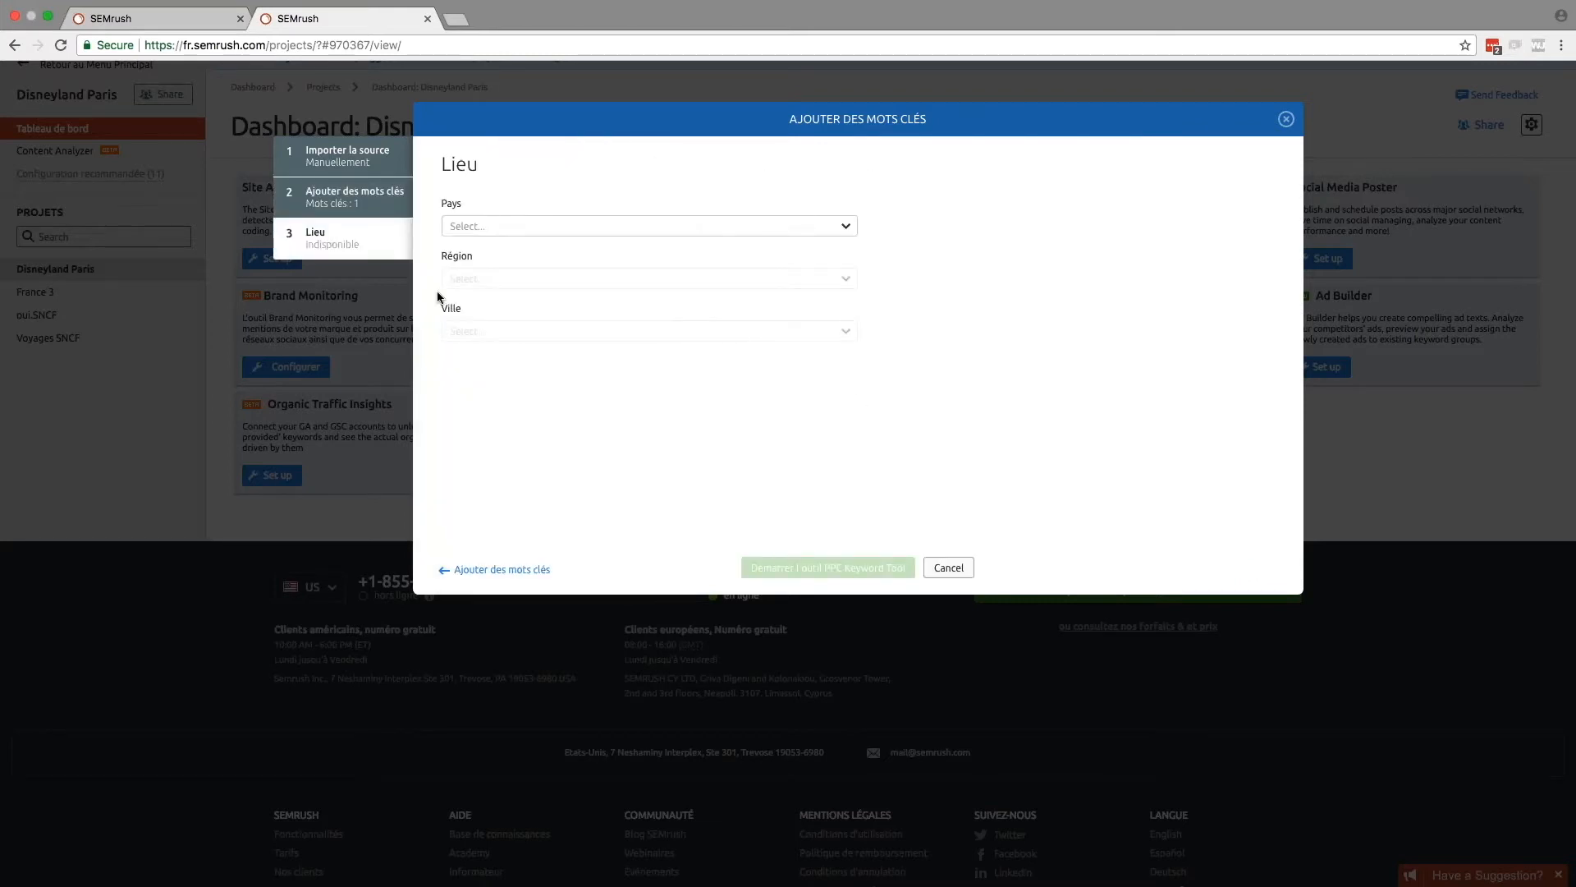
left_click(845, 226)
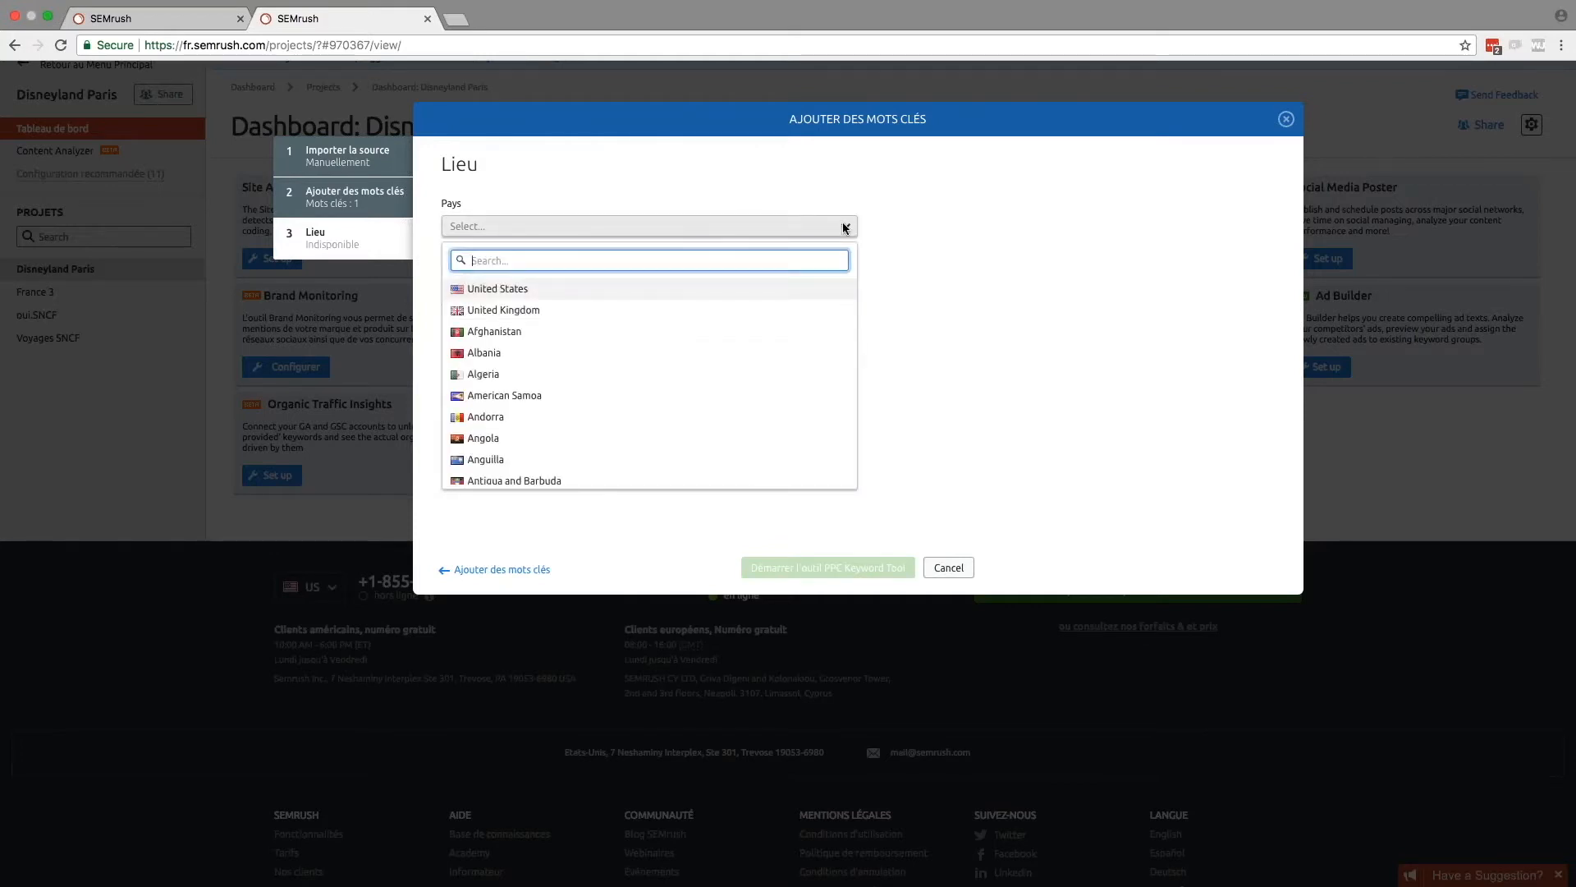
type("fr")
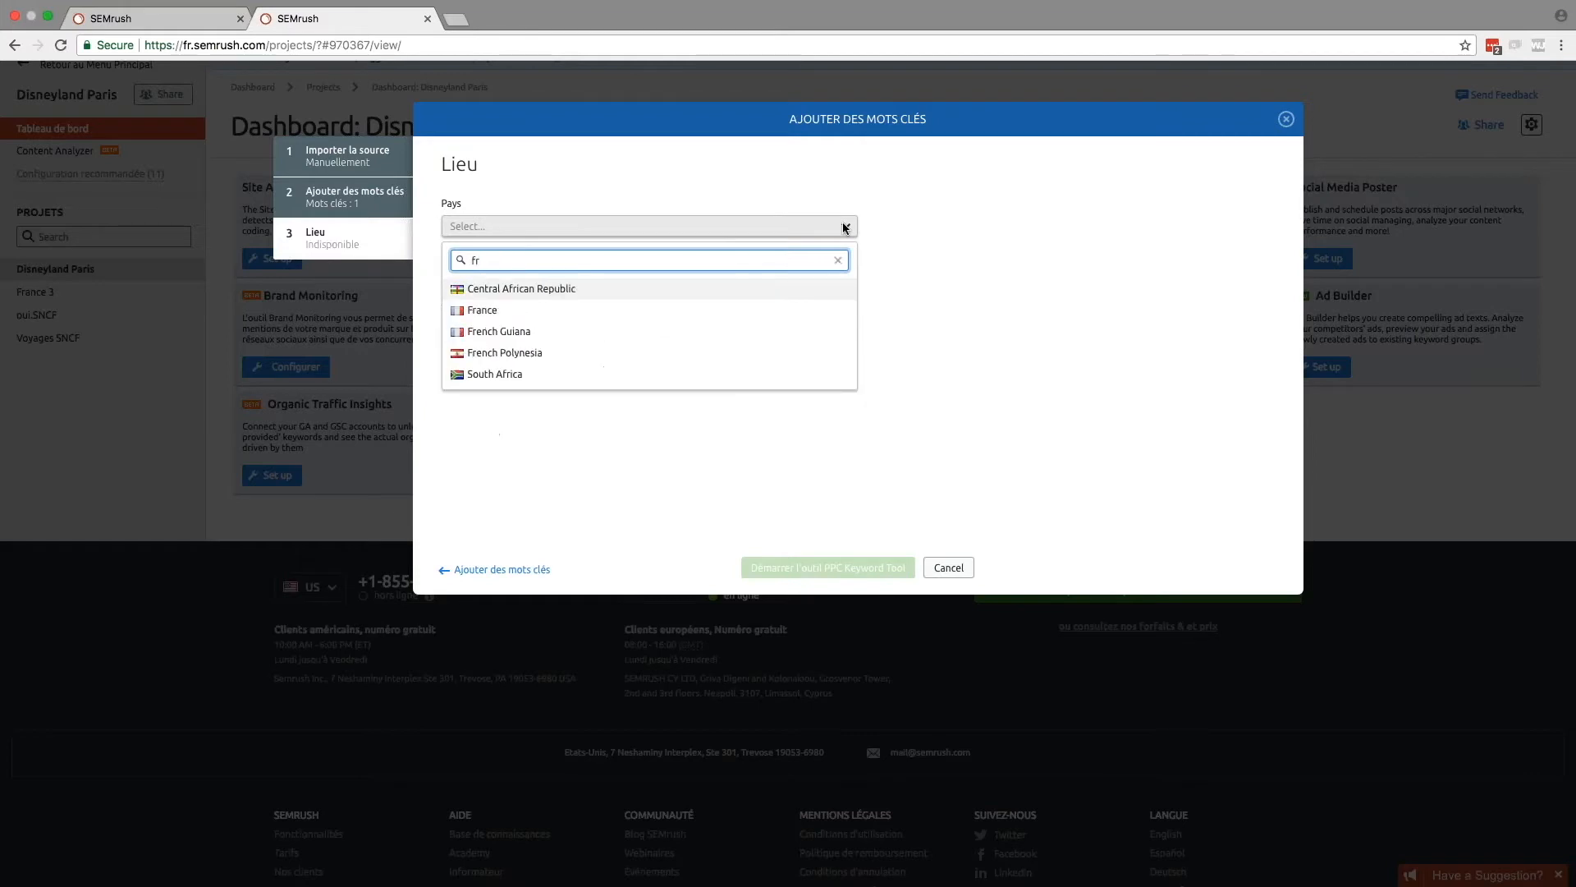
left_click(587, 310)
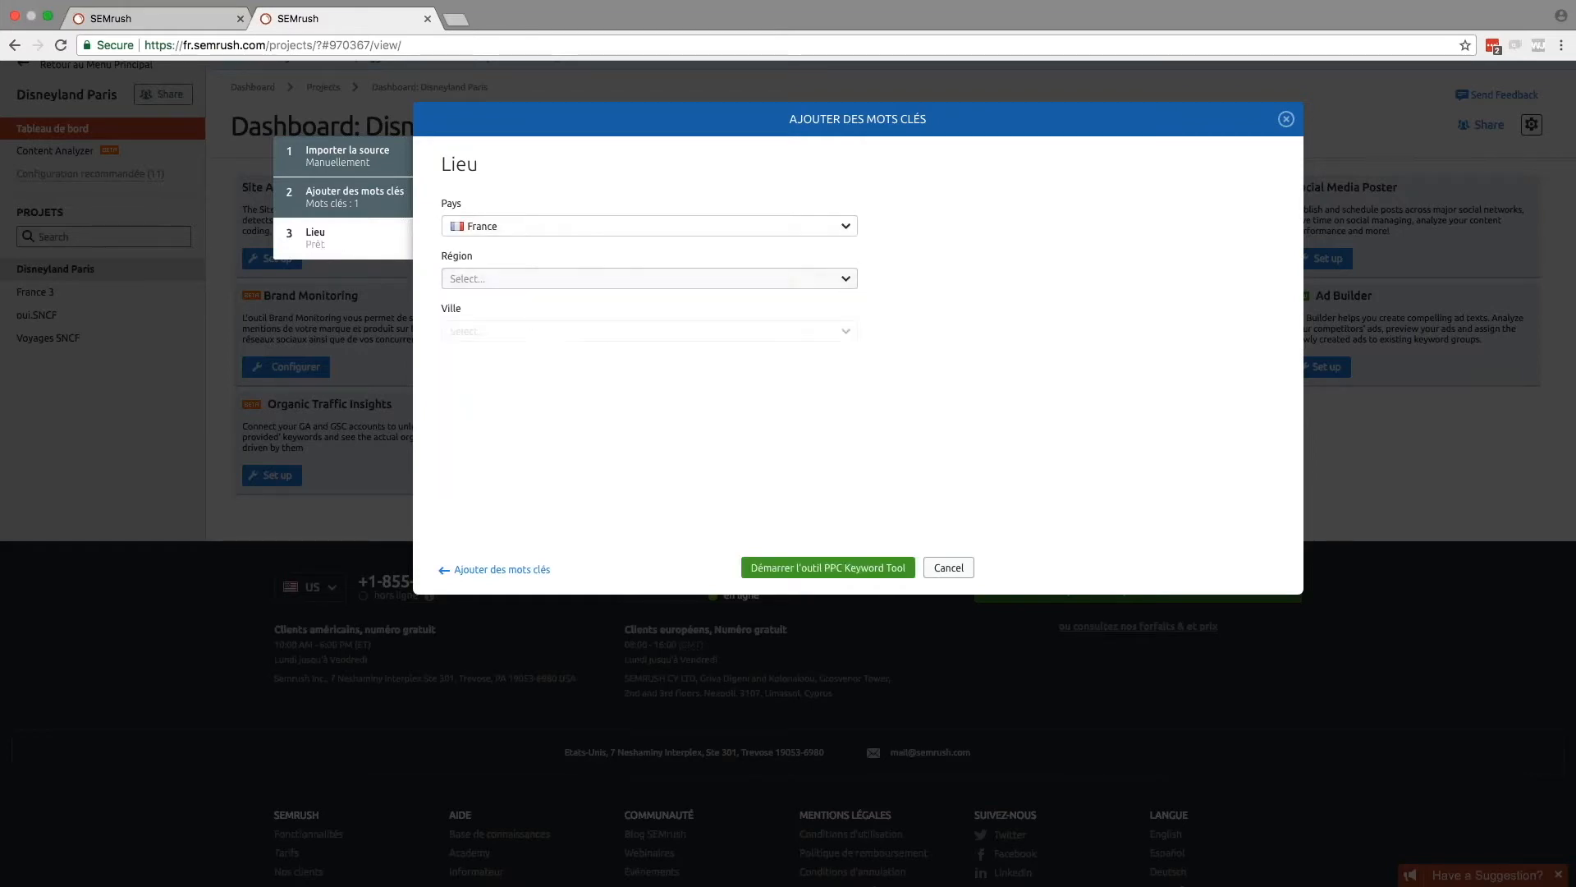
left_click(848, 279)
type("il")
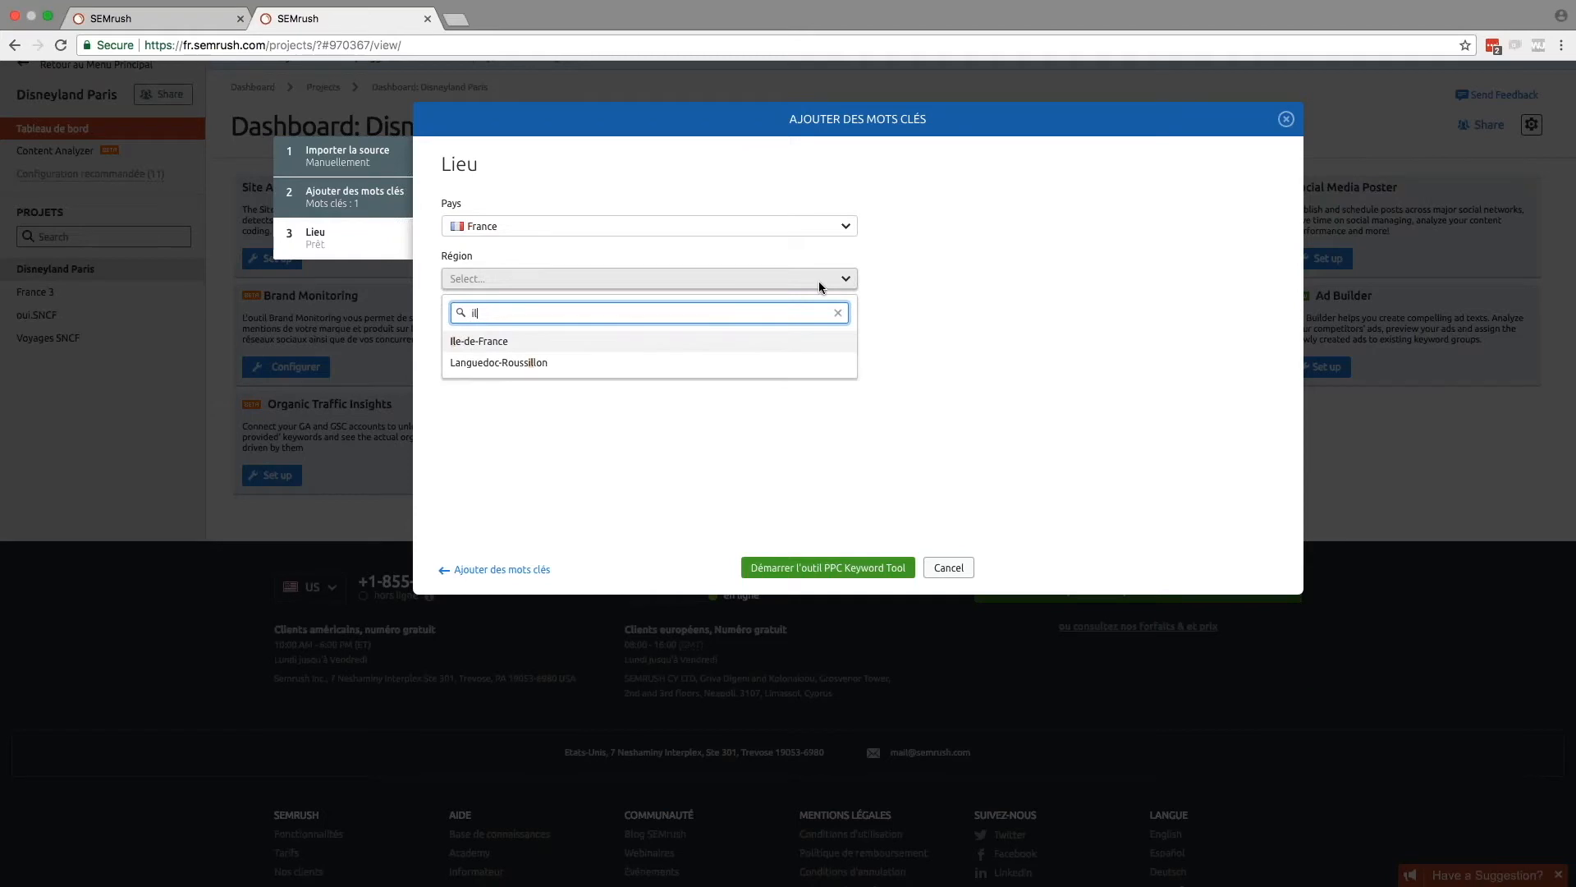
left_click(610, 341)
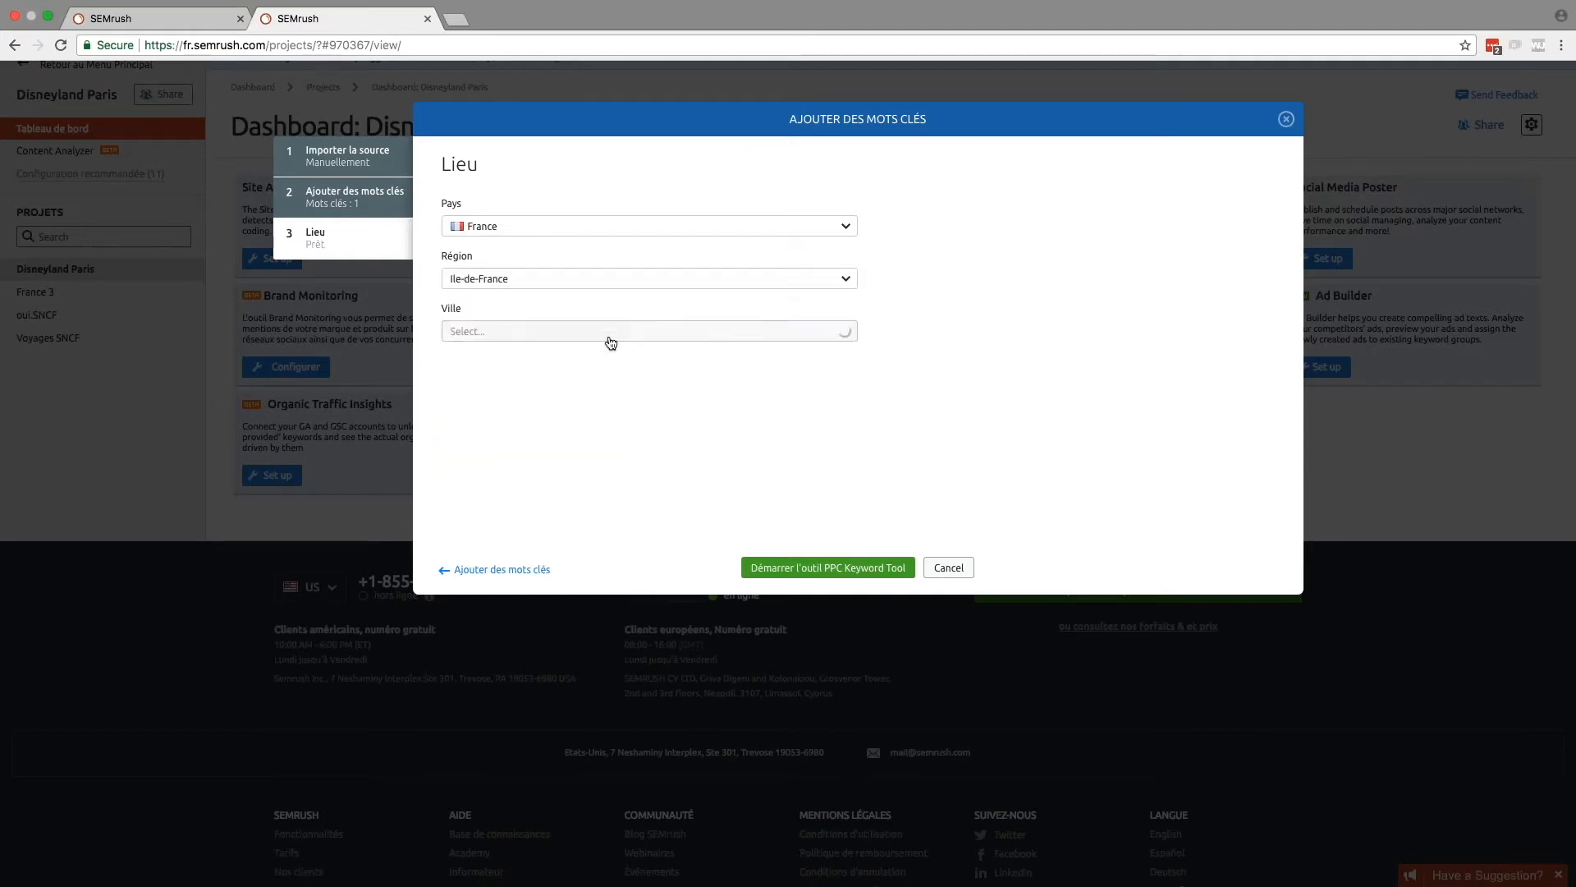
left_click(668, 335)
type("paris")
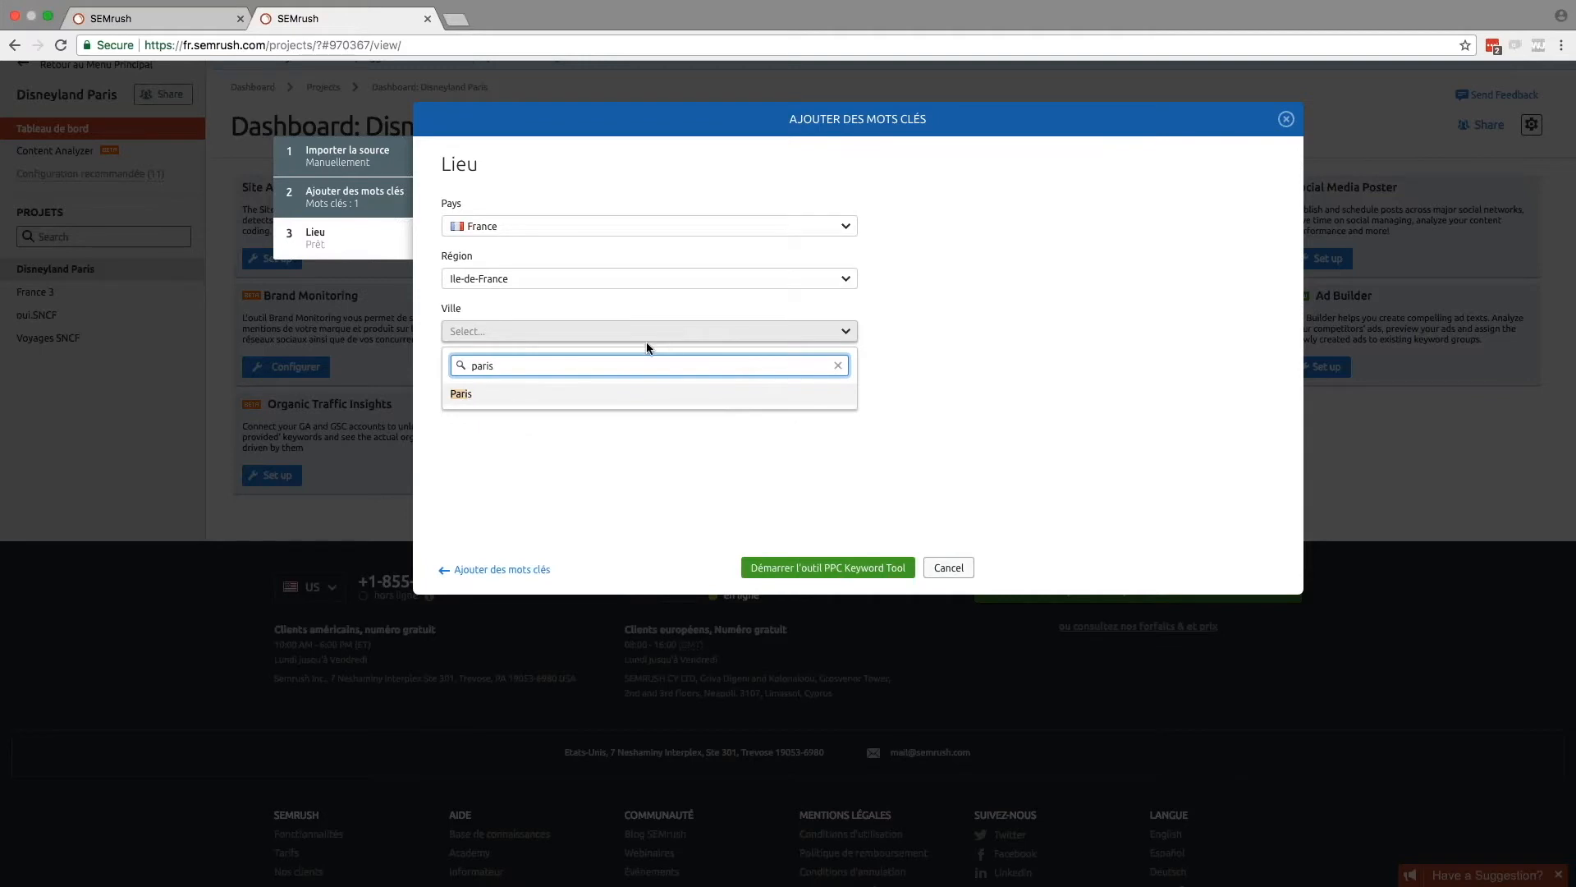
left_click(656, 394)
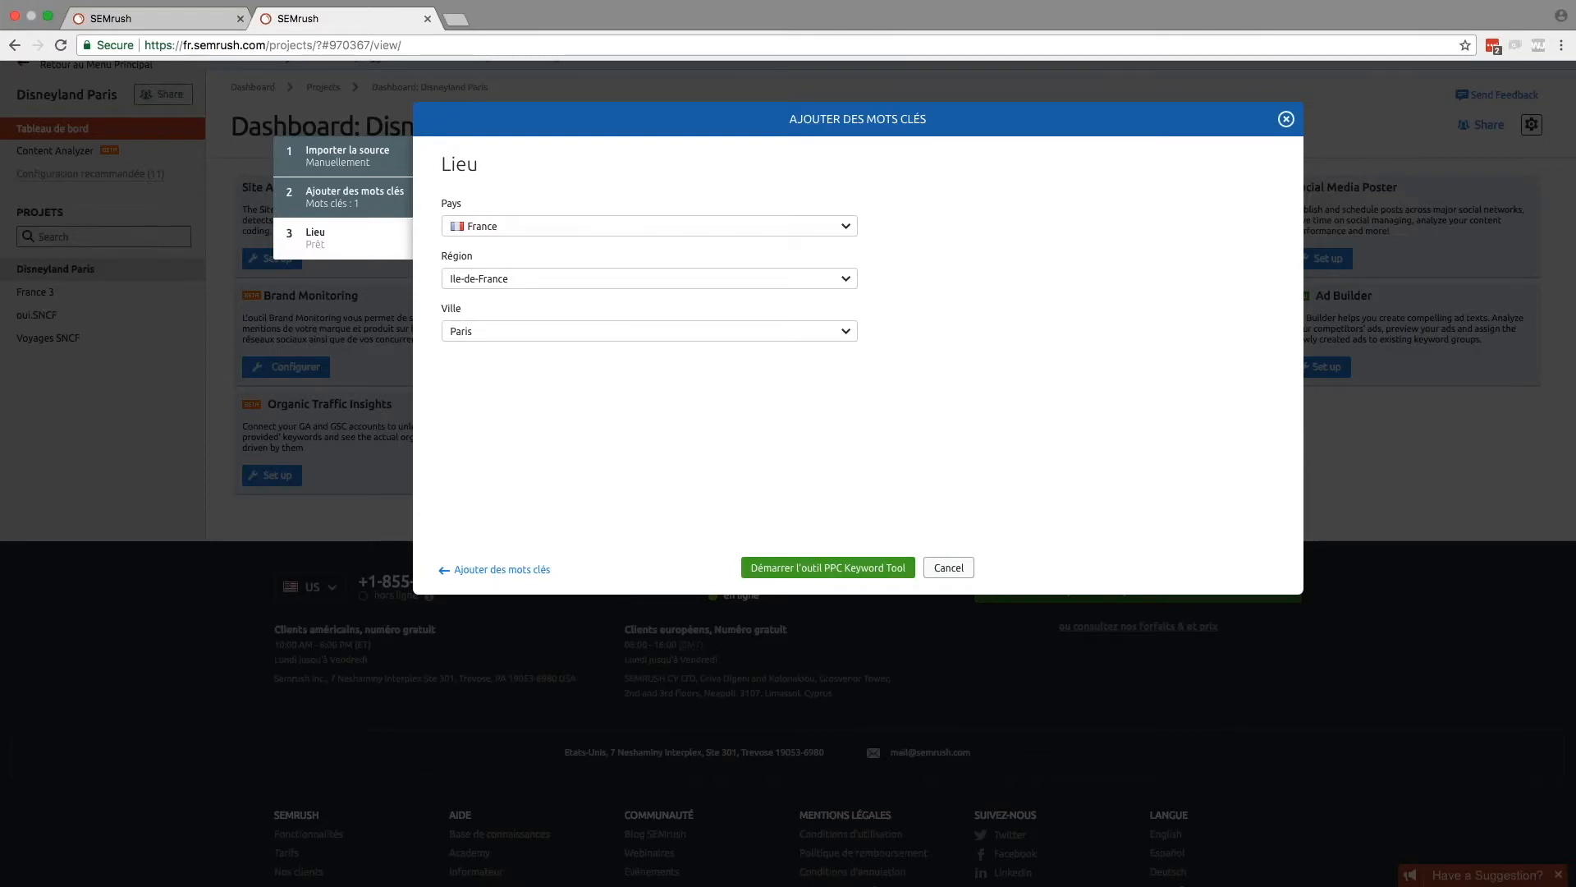
left_click(1285, 119)
Step: Switch to the oui.SNCF project and open its PPC Keyword Tool keyword list
left_click(186, 20)
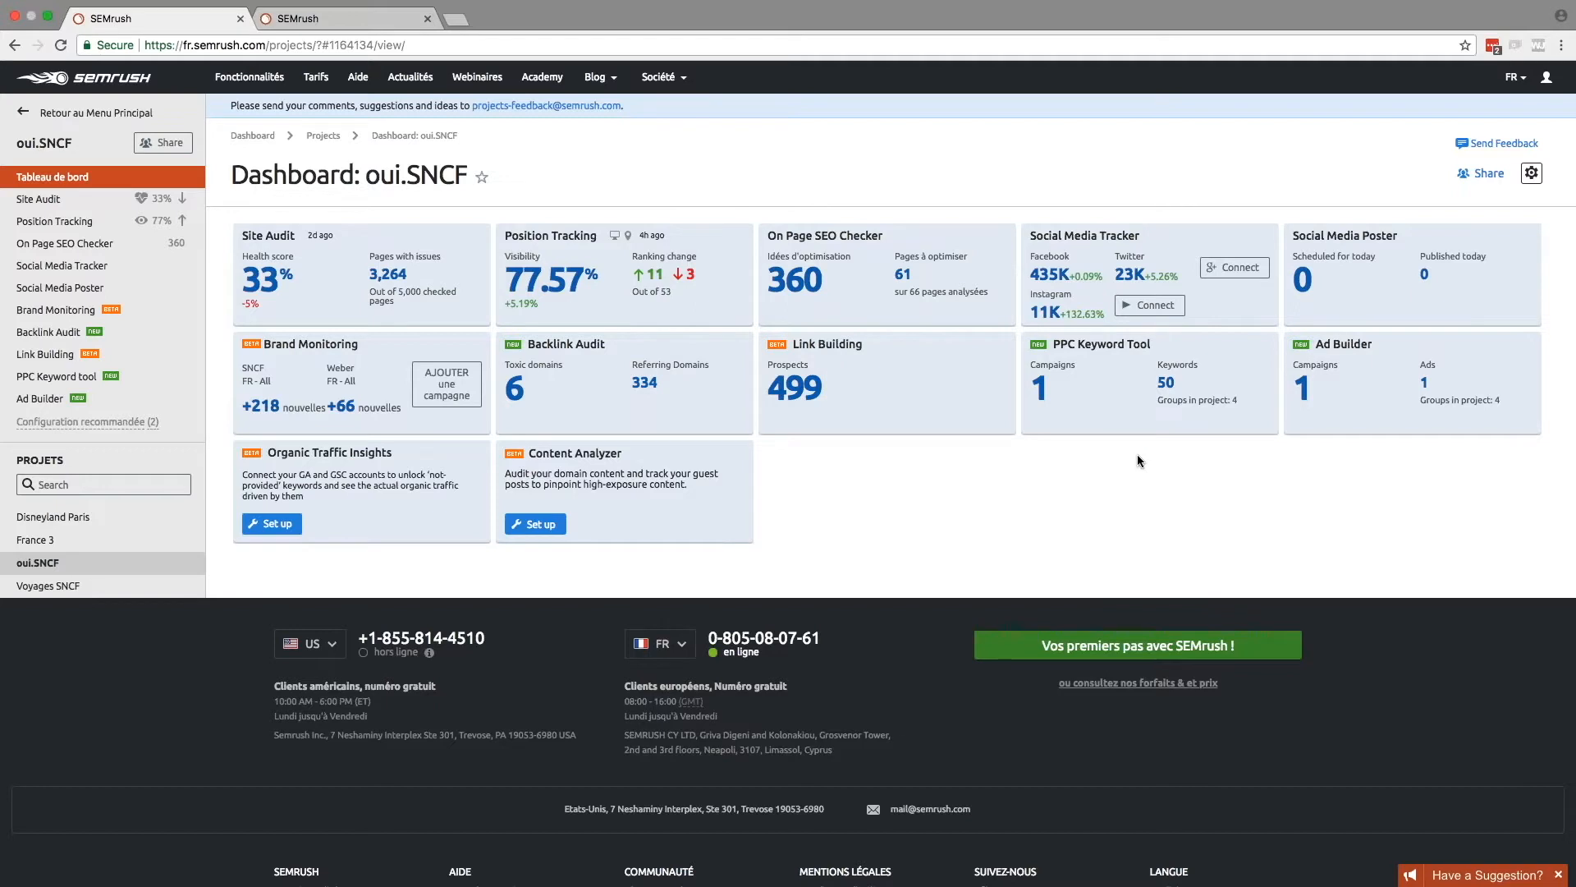
left_click(1121, 353)
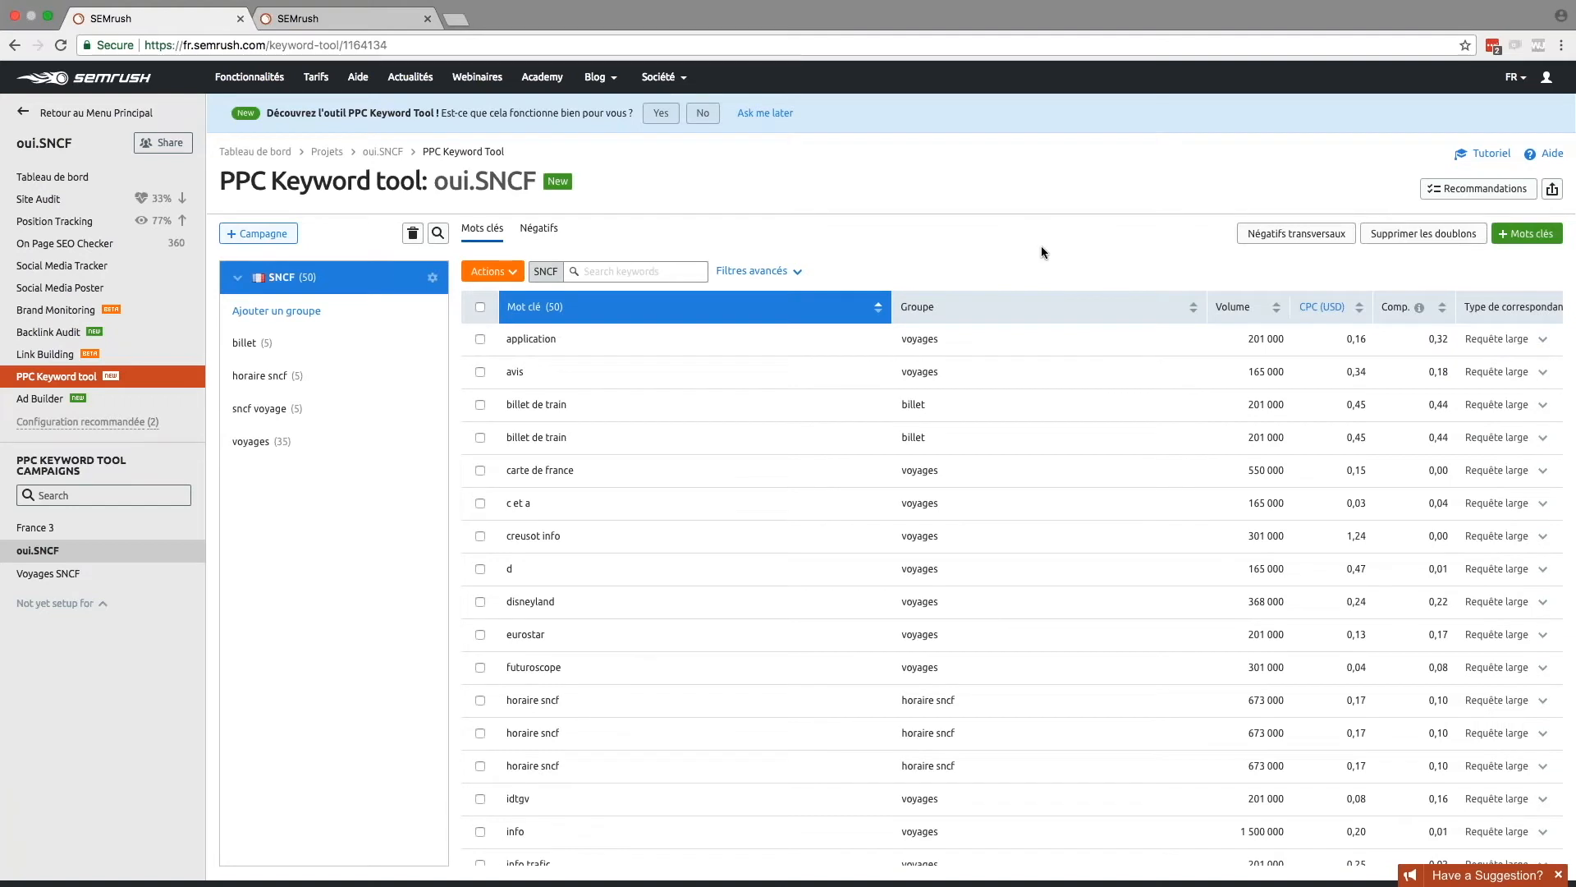
scroll(809, 447, "down", 6)
Step: Start a word-merge keyword import and merge "voyage", "billet" and "pas cher" into one combination
left_click(1527, 233)
scroll(1527, 234, "down", 1)
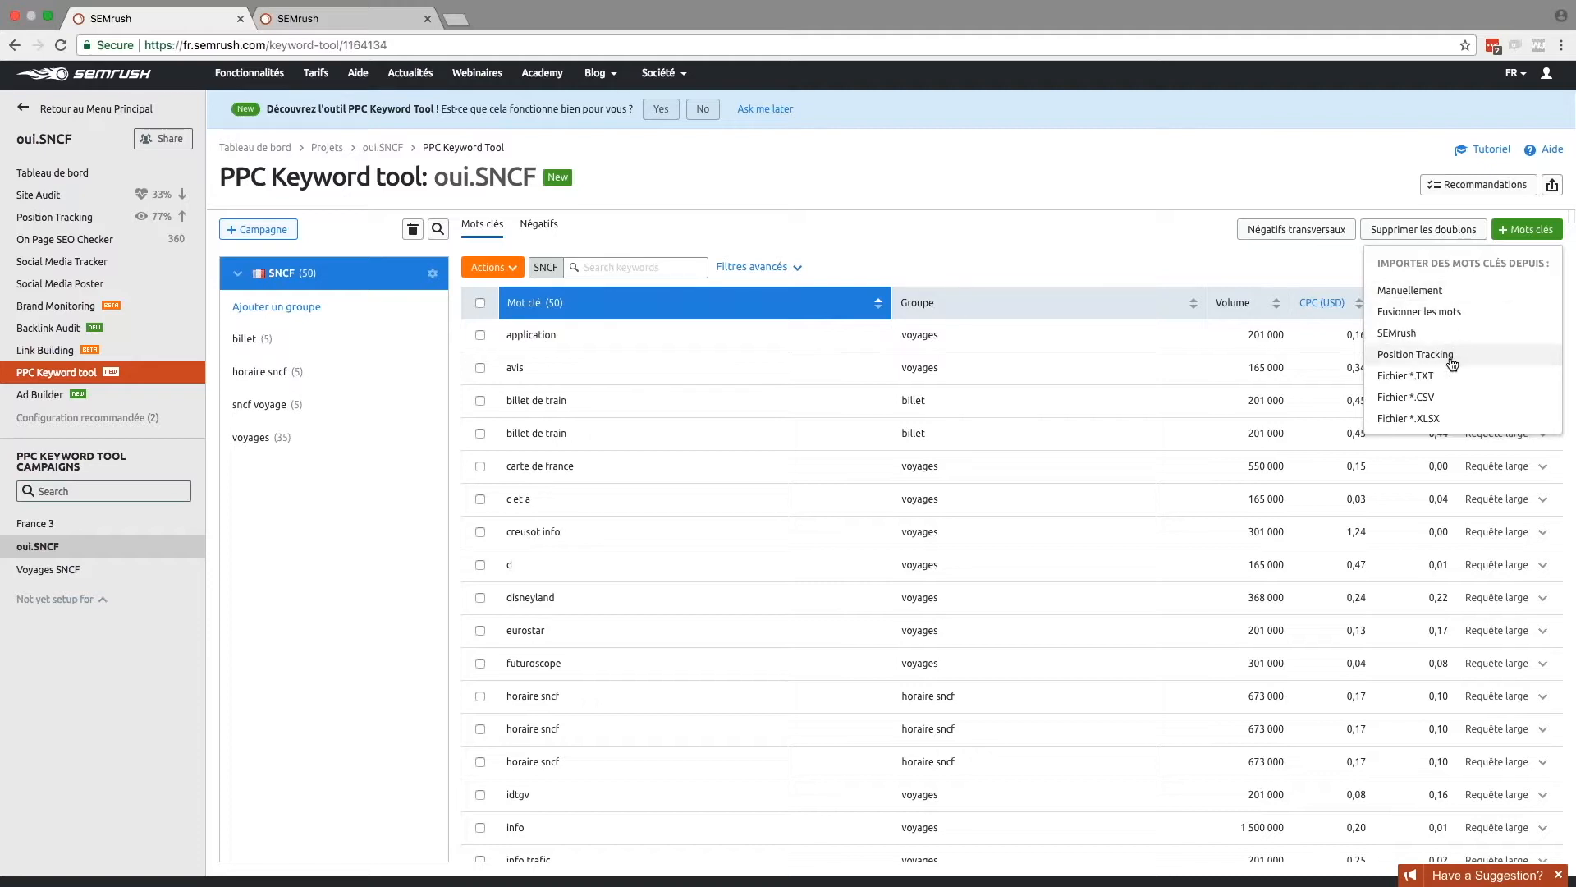
left_click(1447, 318)
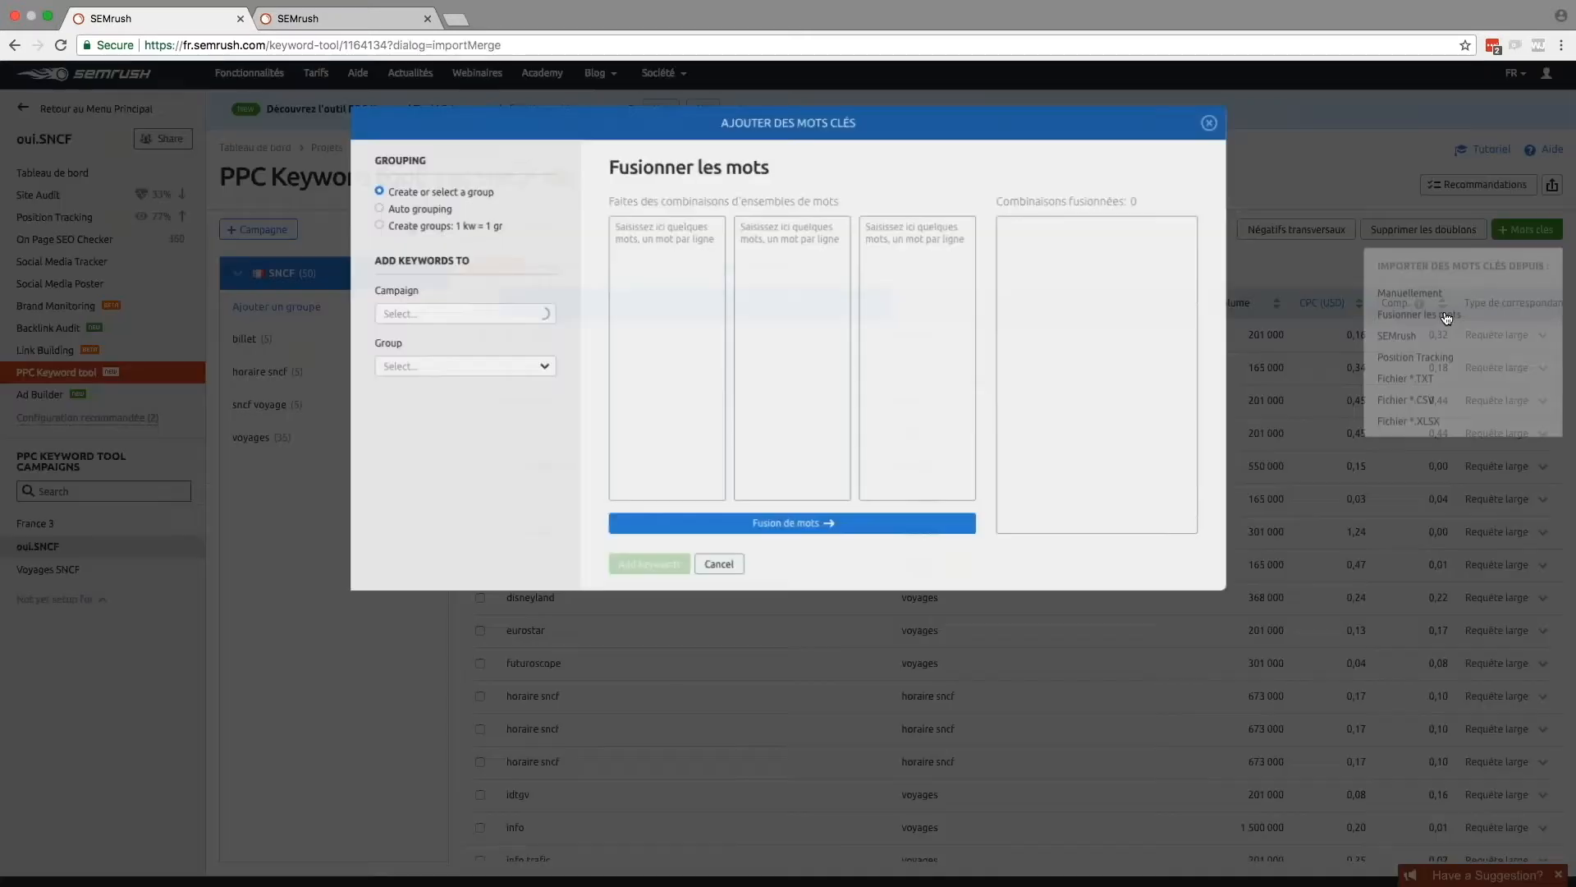
left_click(660, 231)
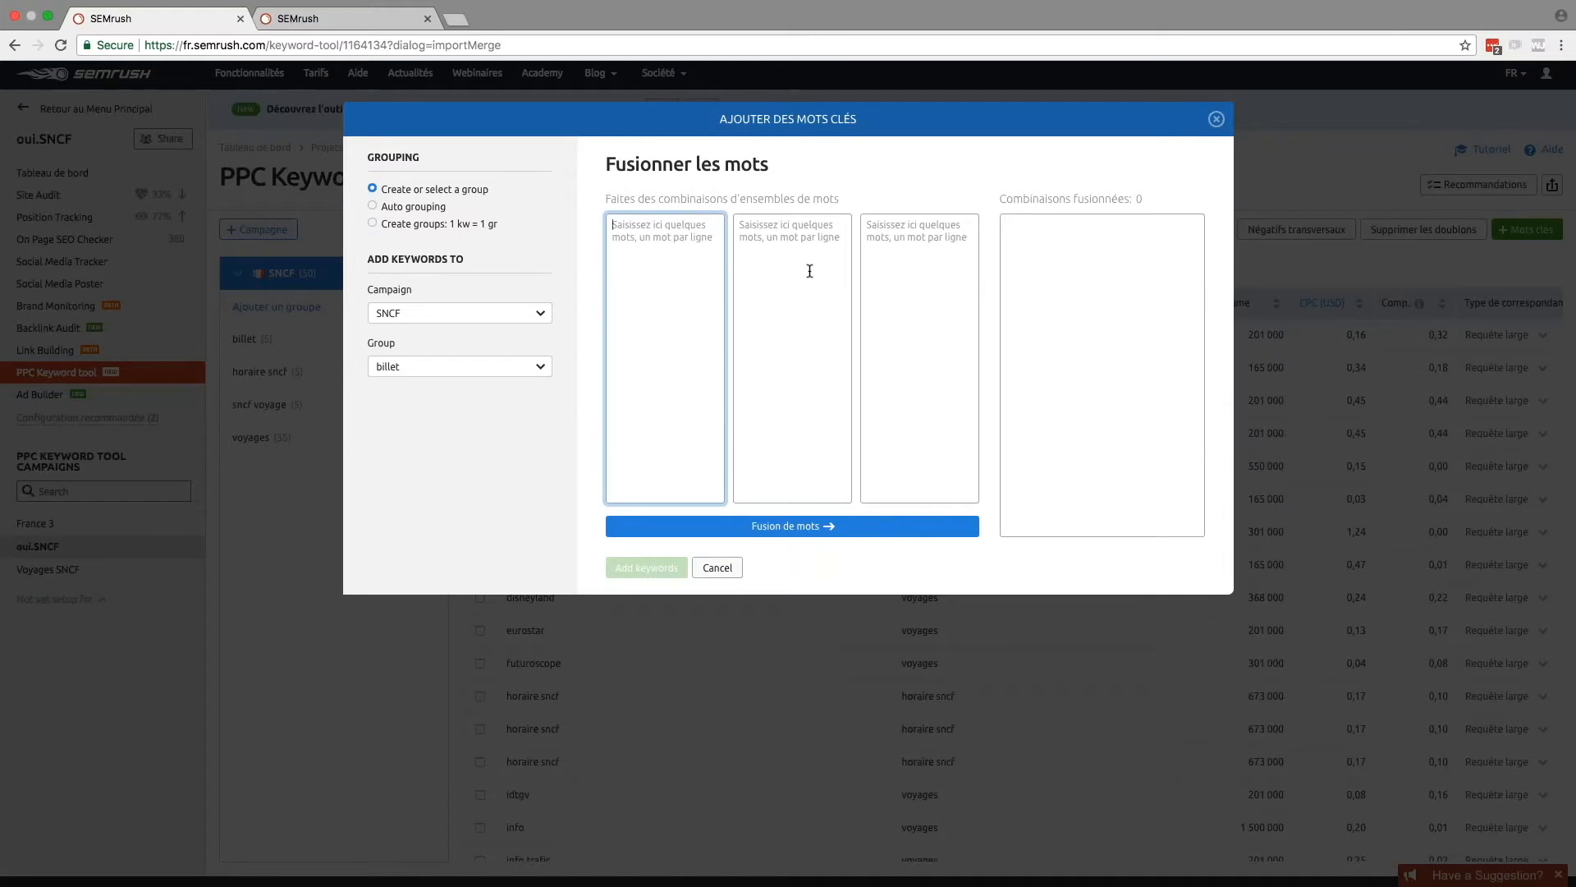
type("voyage")
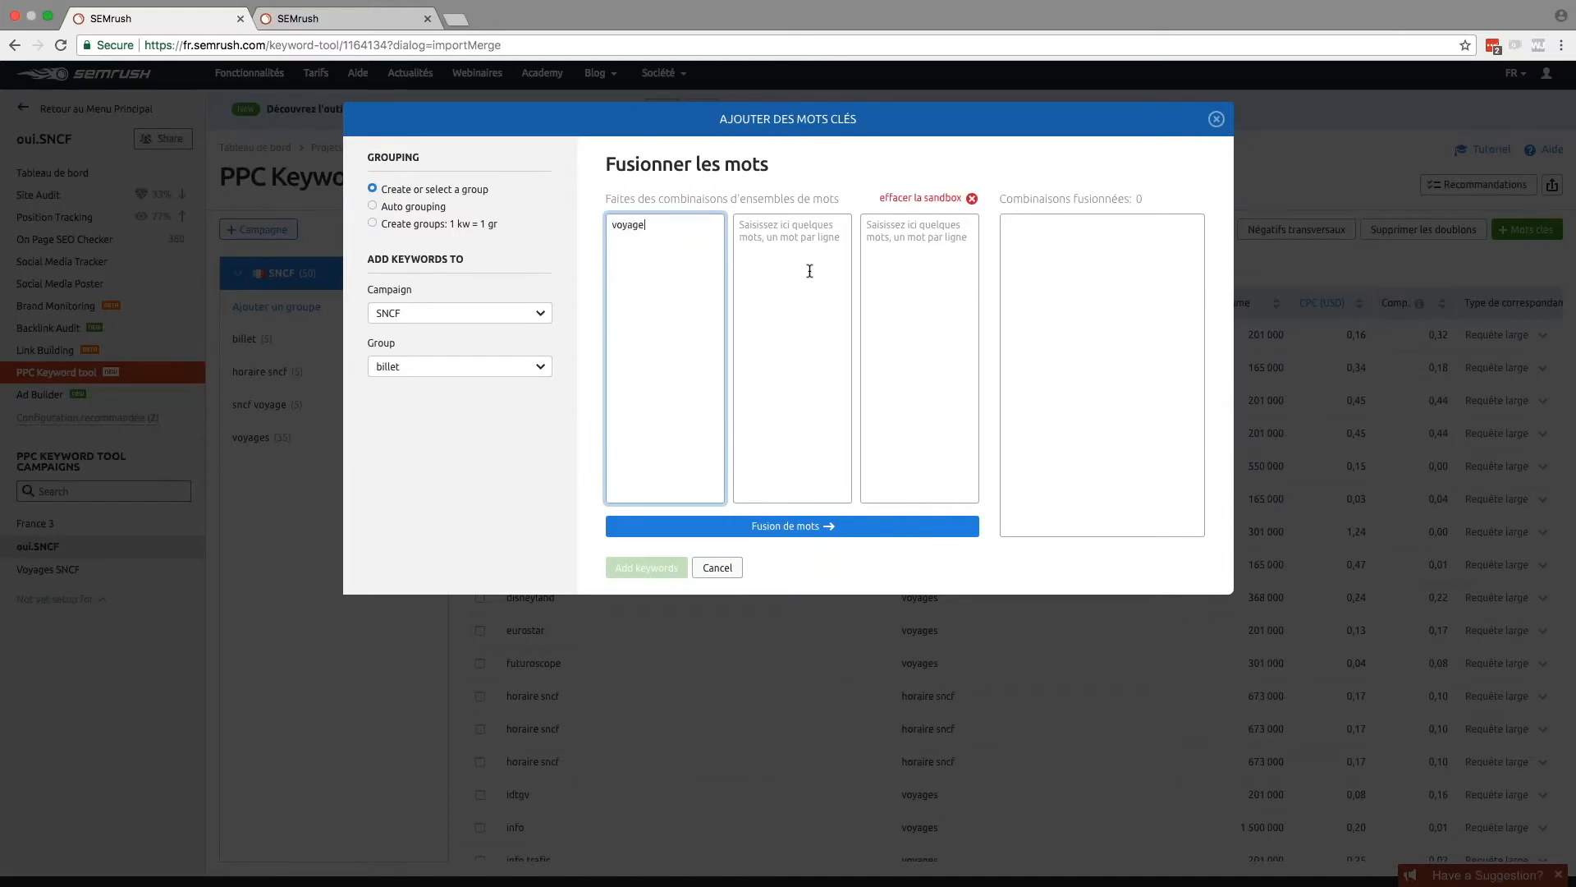
left_click(823, 225)
type("billet")
left_click(896, 227)
type("pas cher")
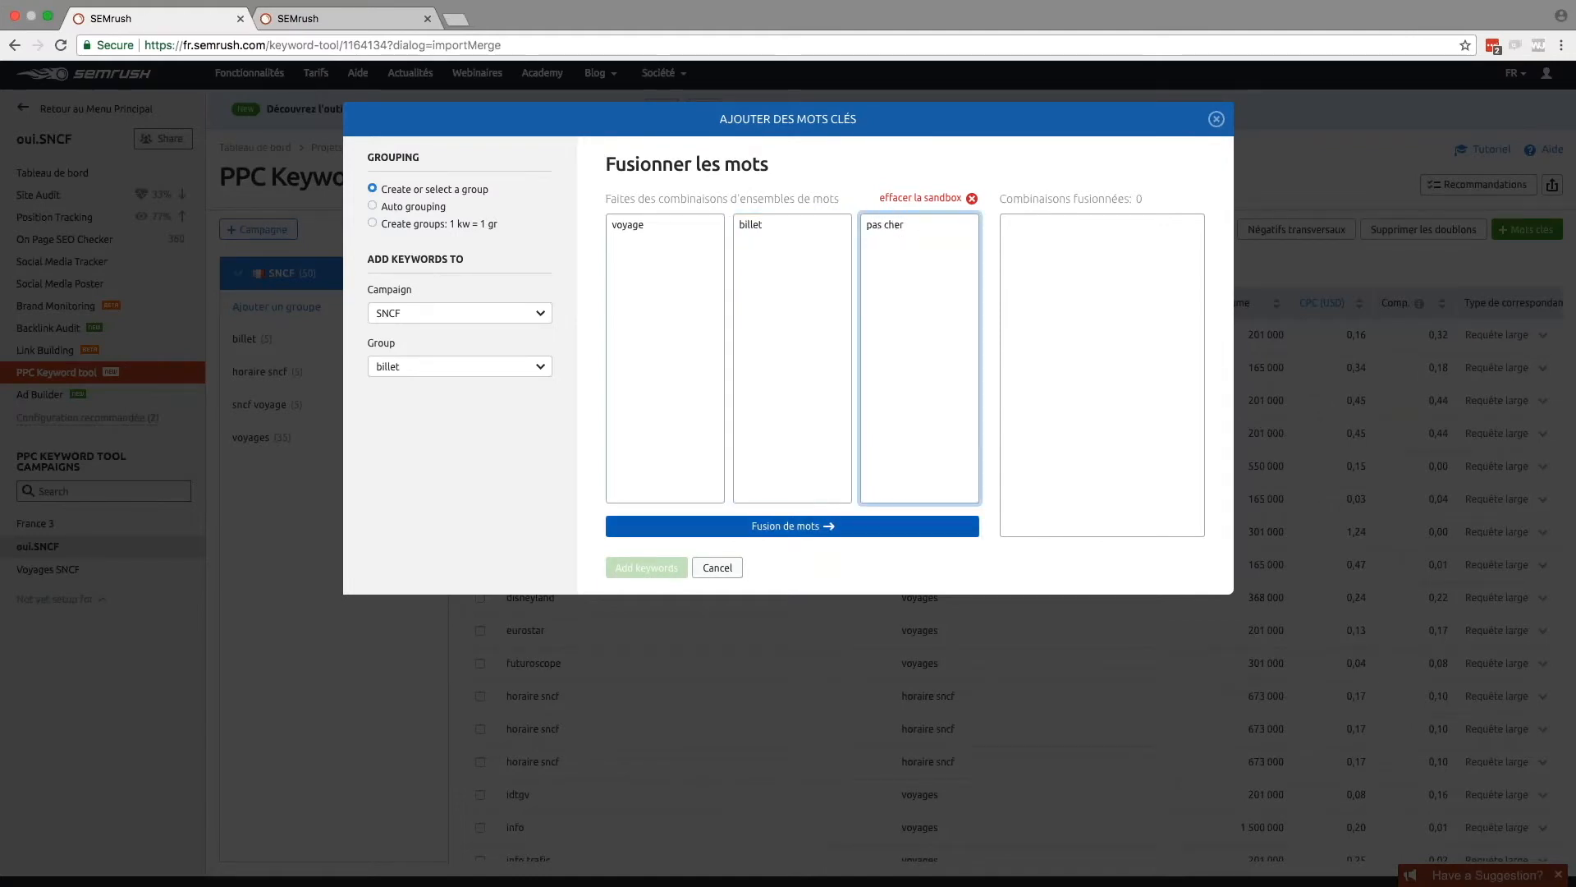
left_click(832, 537)
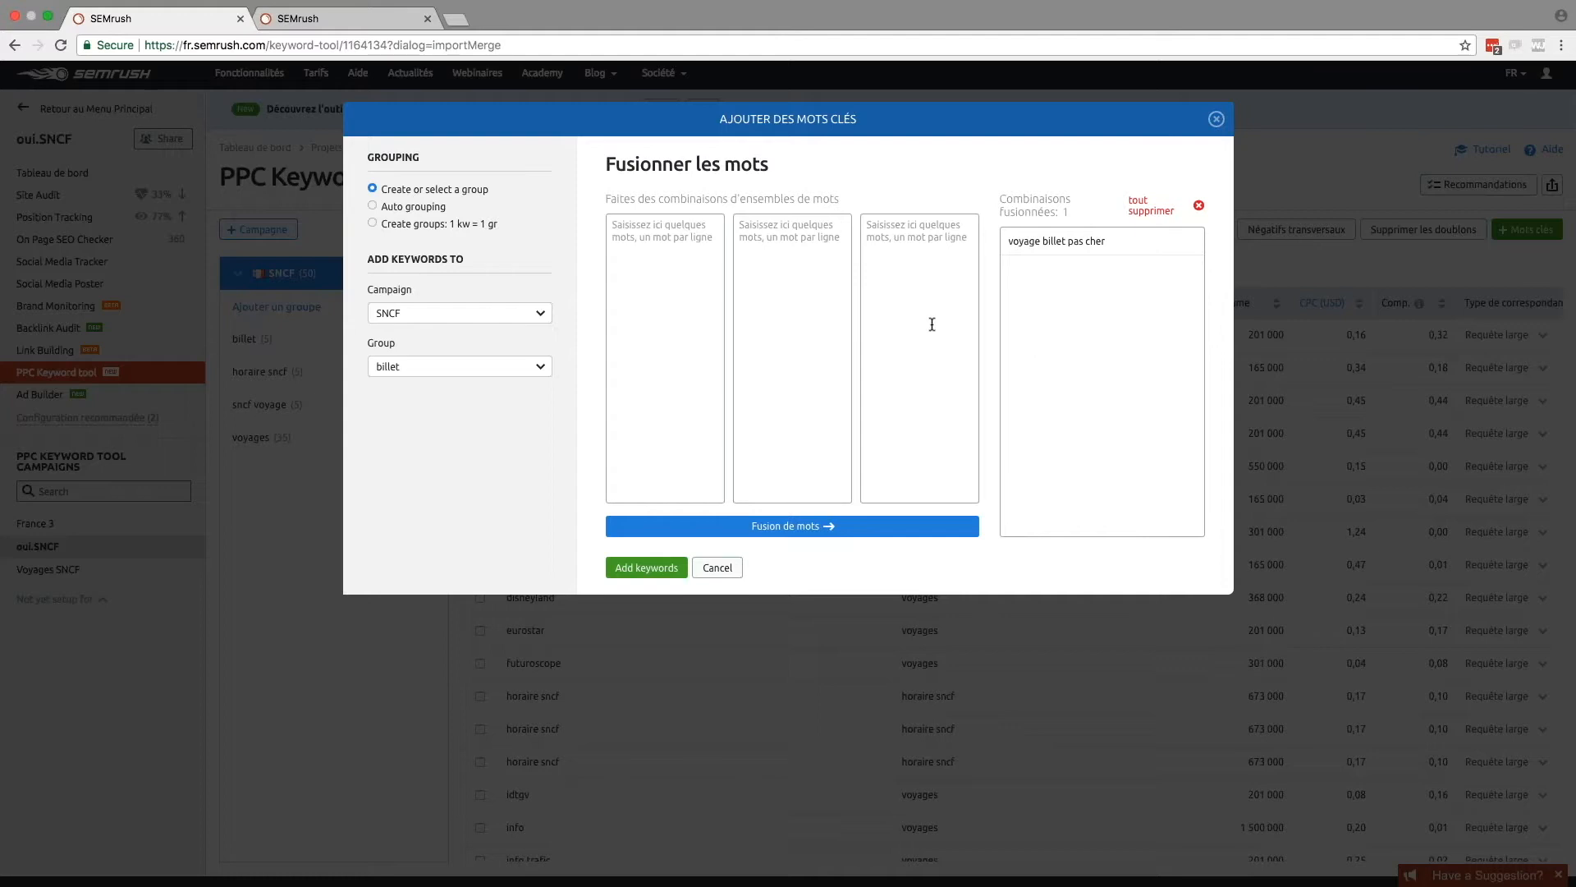
Step: Merge "billet", "train" and "voyage" into a second combination, and close the import without adding keywords
left_click(670, 279)
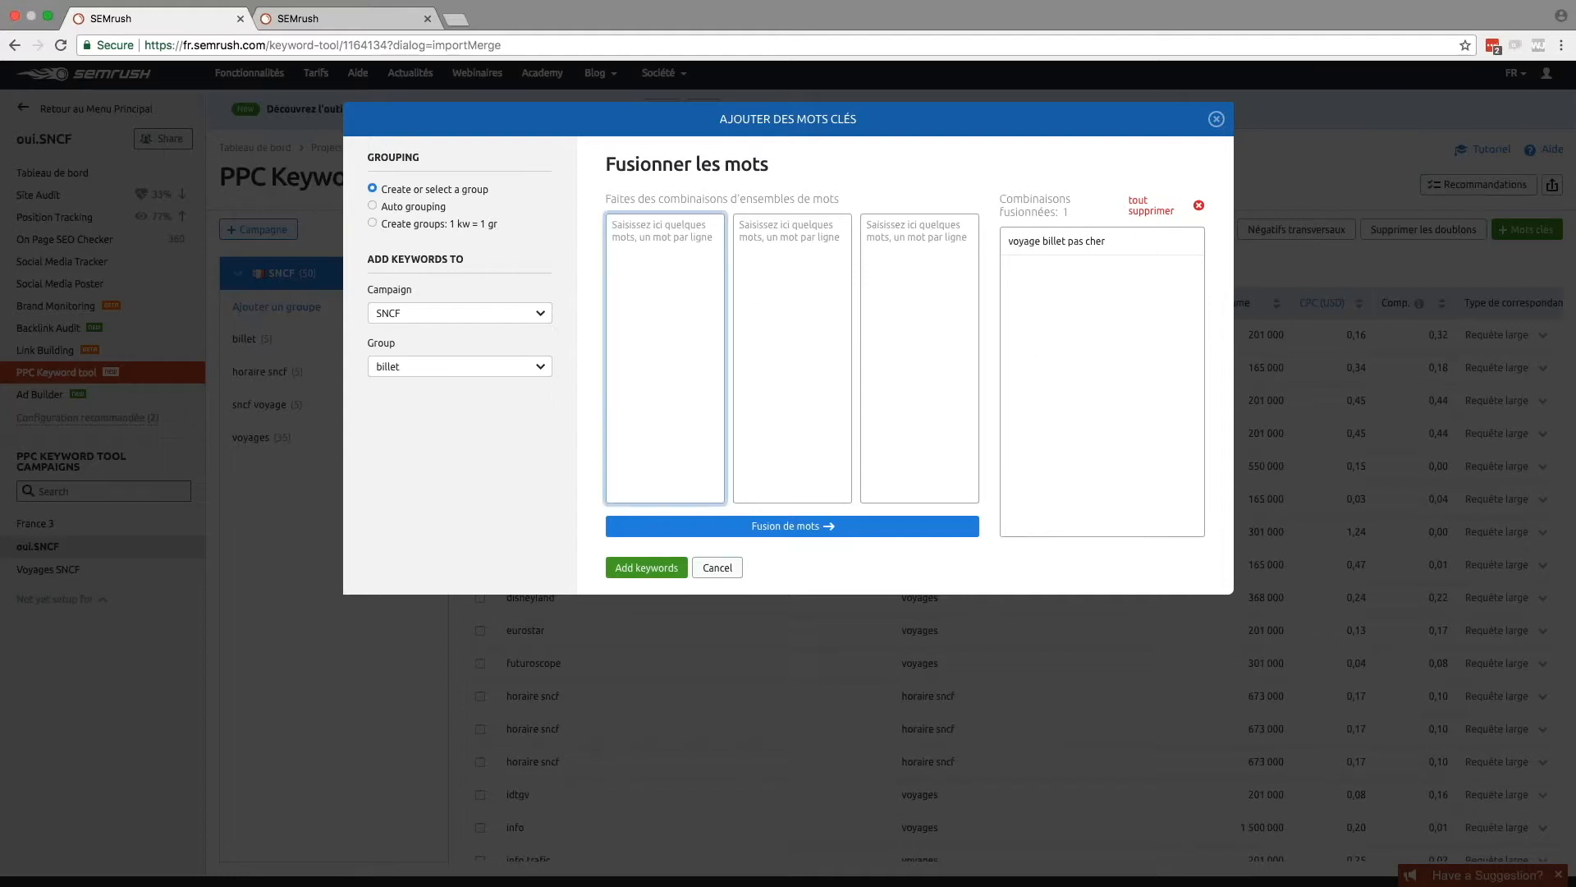
type("billet")
left_click(791, 237)
type("train")
left_click(923, 238)
type("voyage")
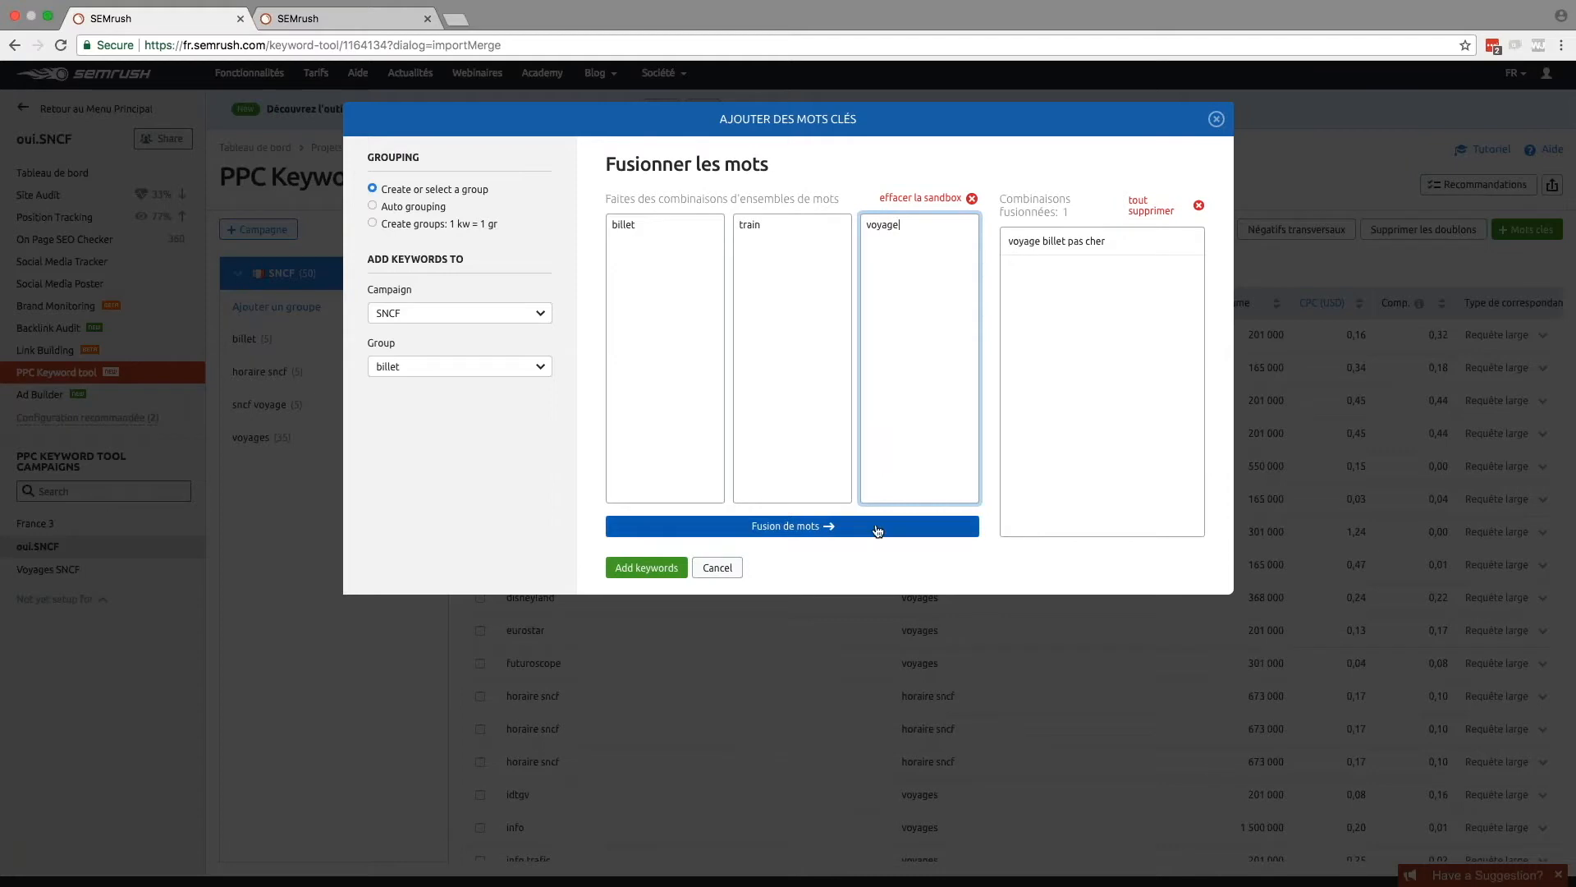
left_click(792, 527)
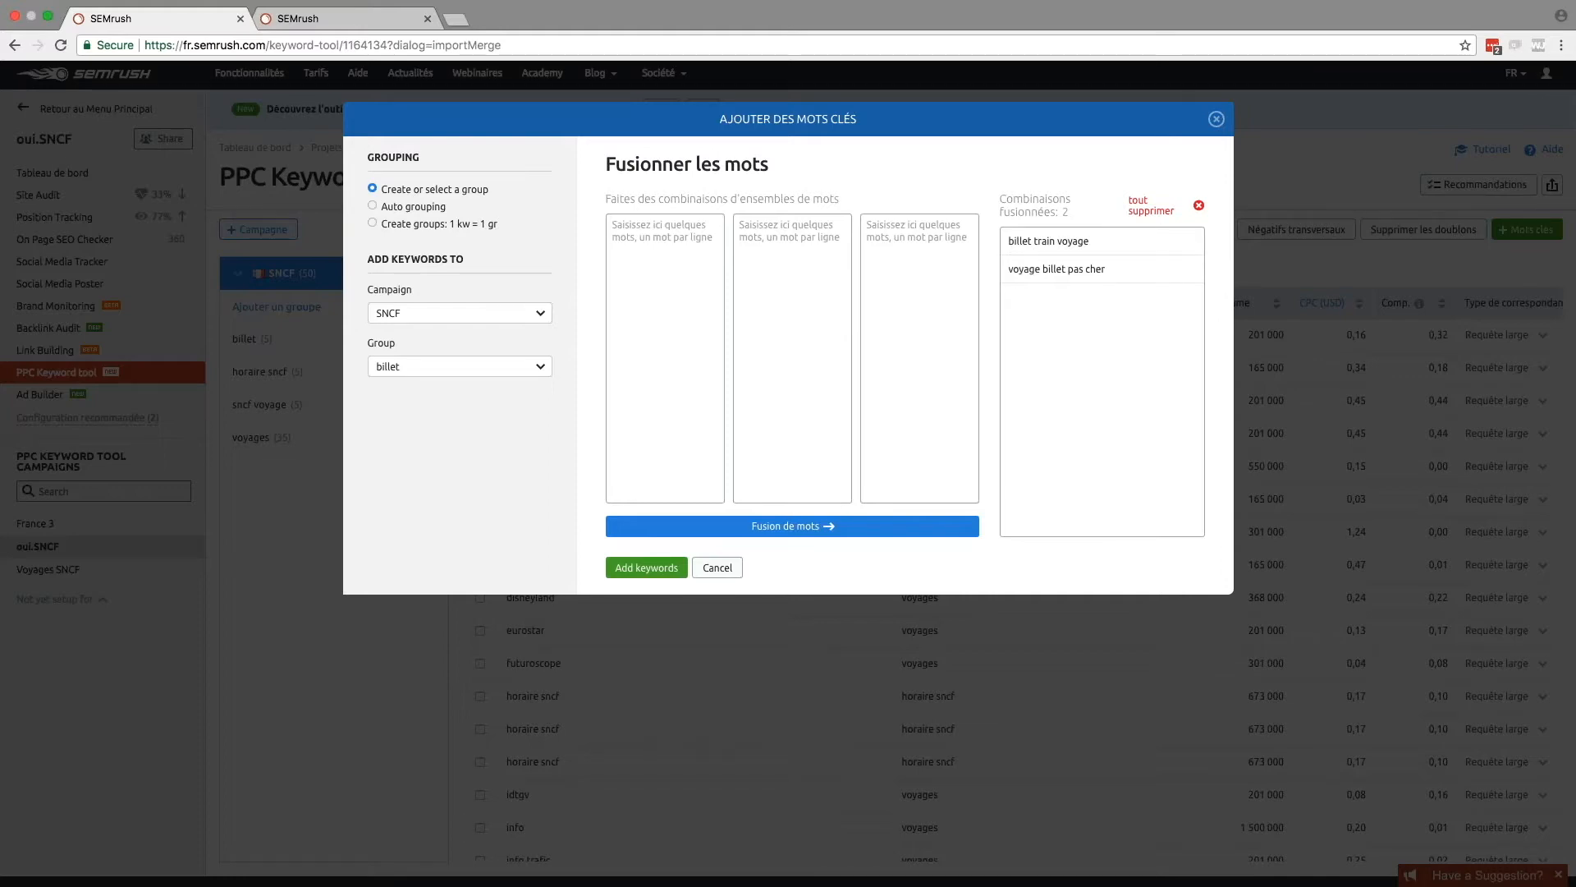
left_click(1216, 119)
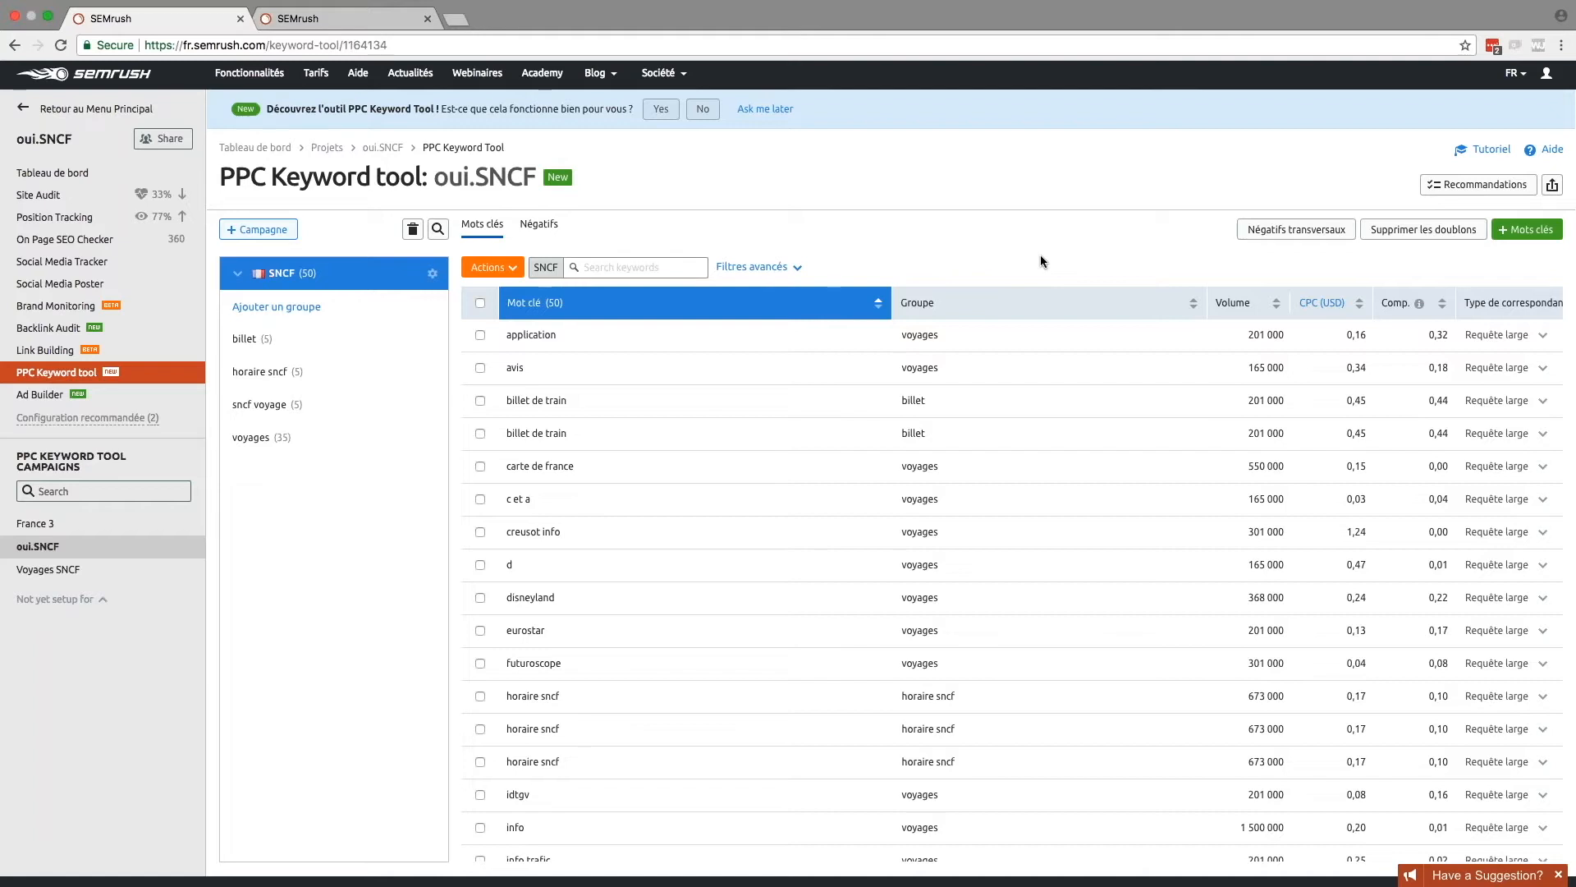
Step: Examine the recommendations offered for the SNCF campaign and the match types available for the keyword "application"
scroll(1041, 261, "down", 1)
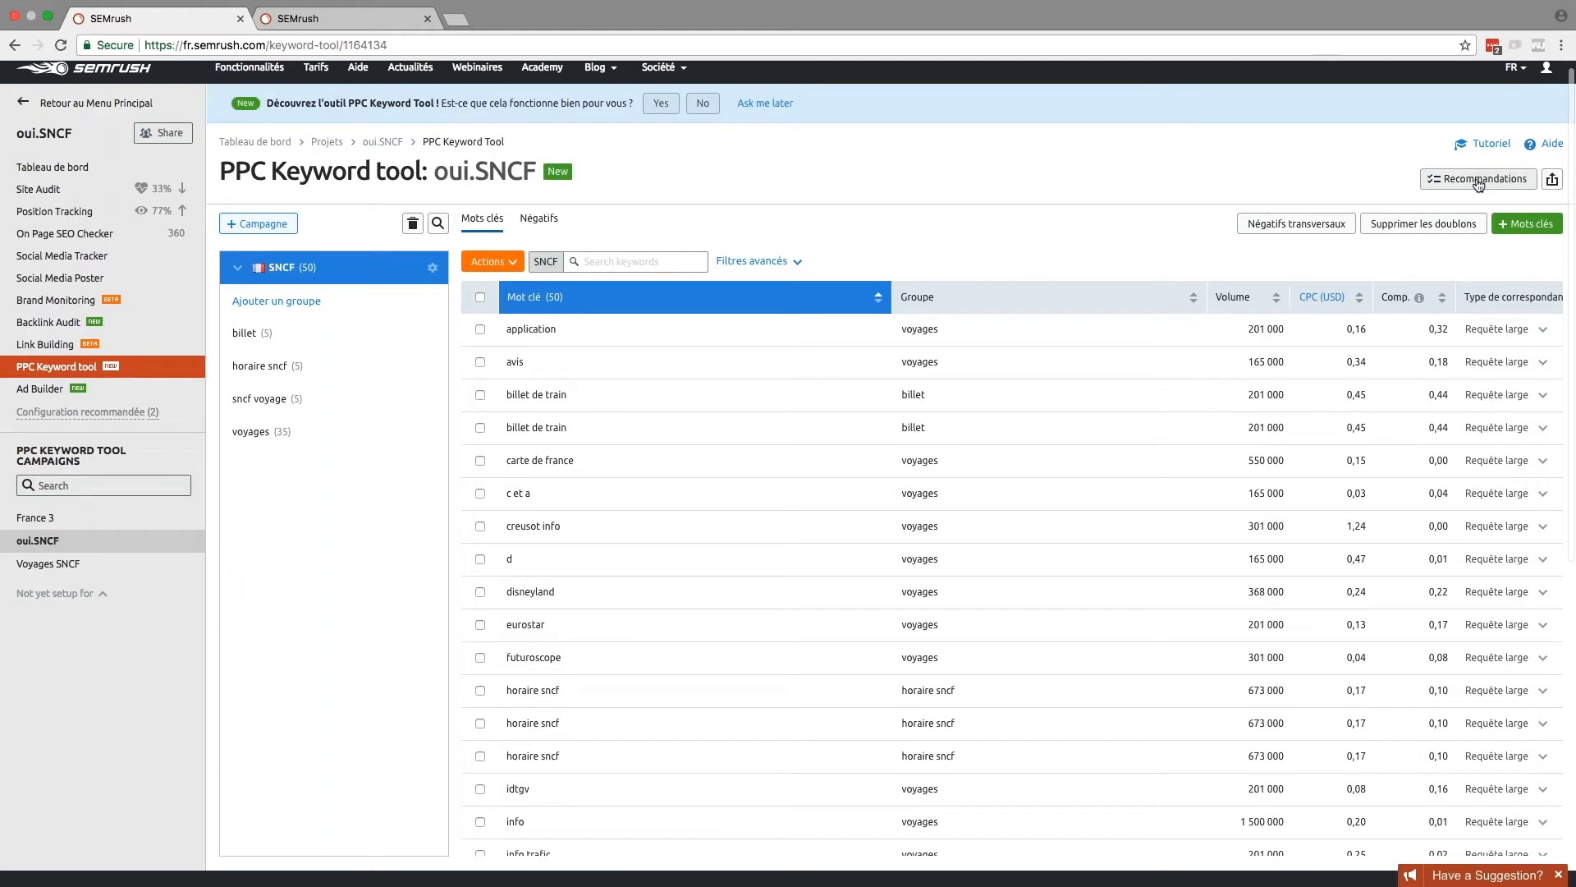
left_click(1478, 180)
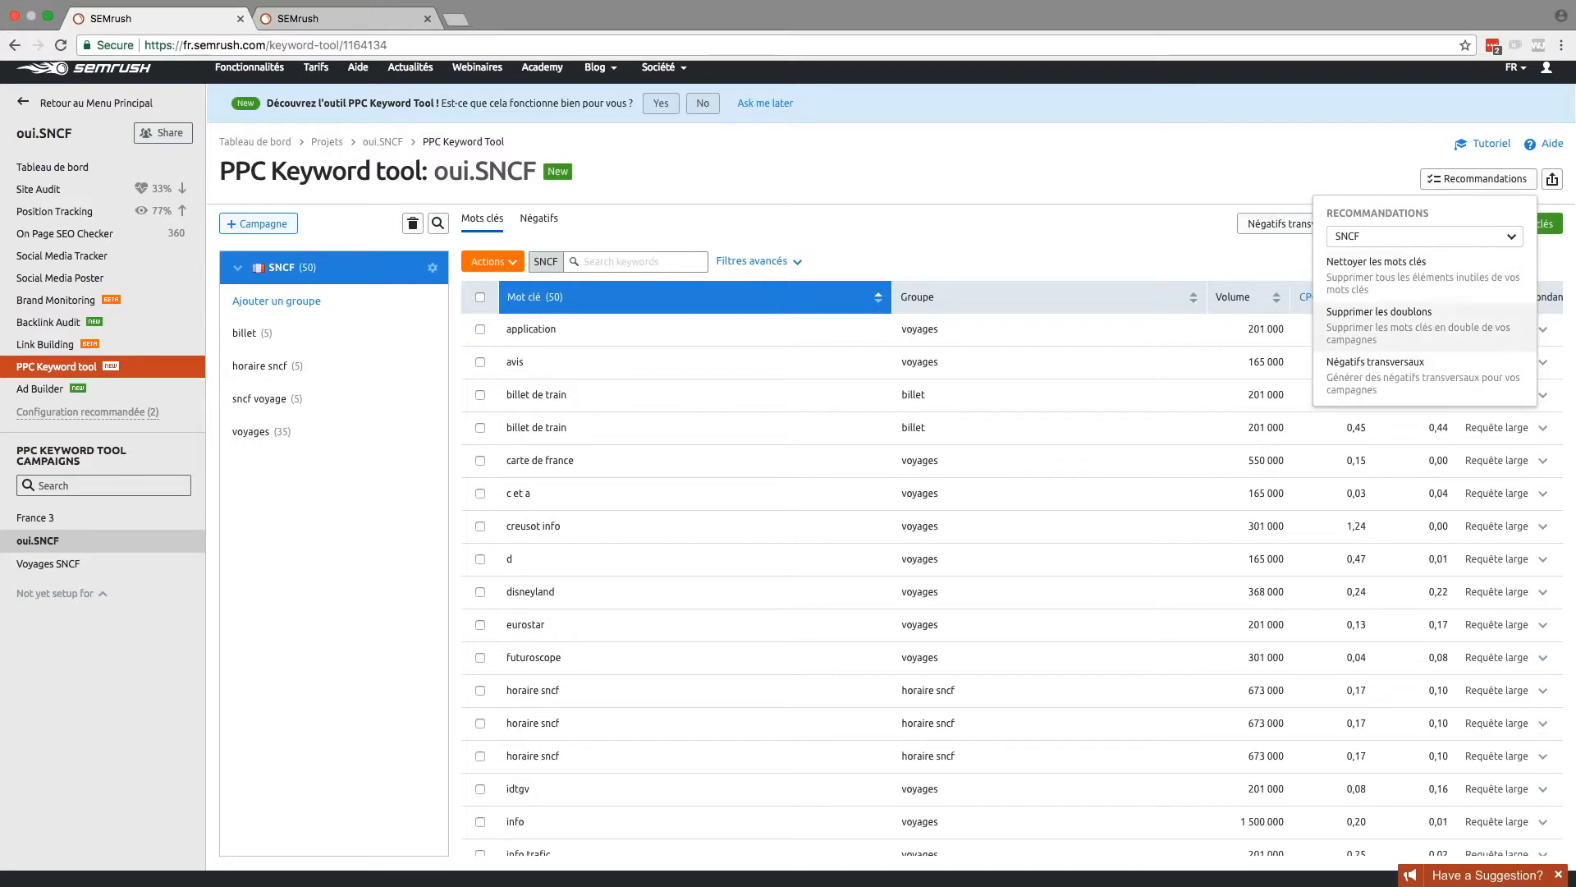
scroll(1273, 254, "up", 1)
scroll(1490, 181, "down", 1)
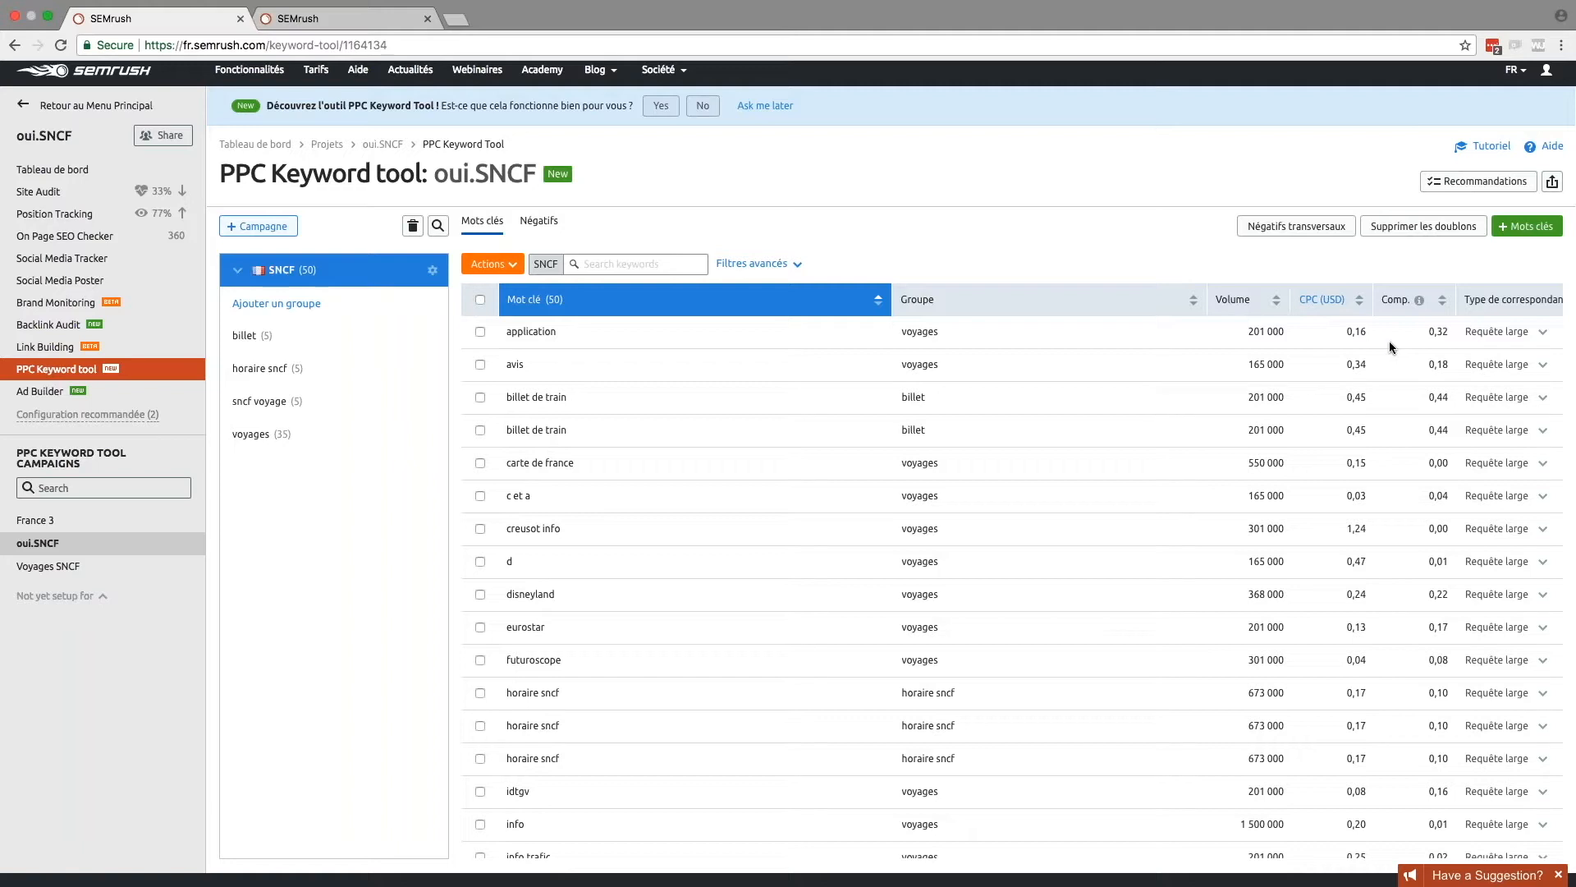
left_click(1541, 333)
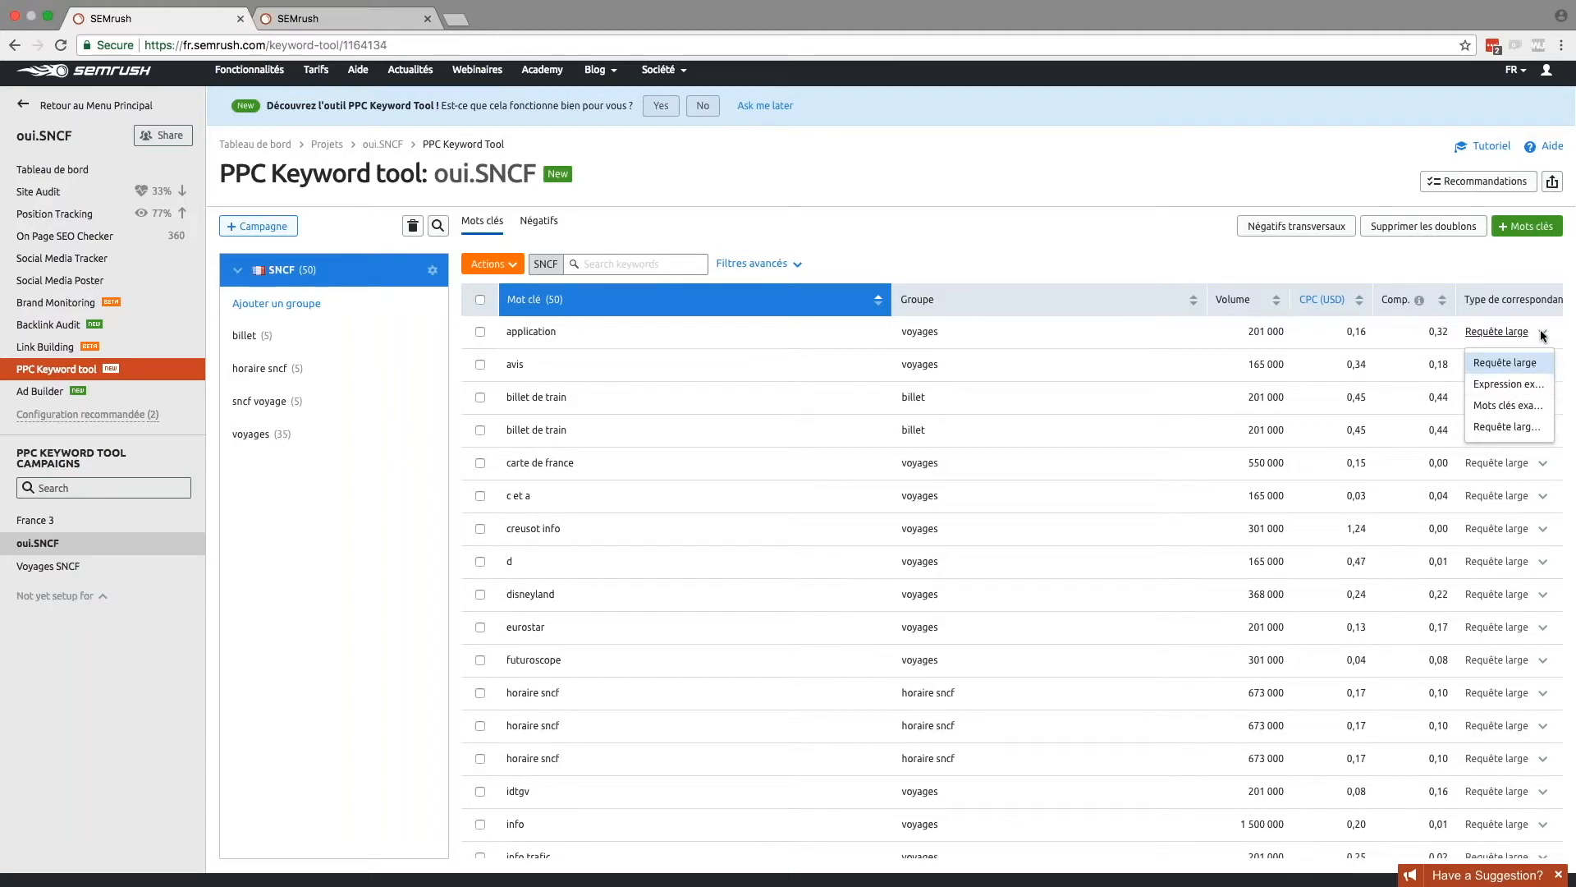
left_click(1536, 370)
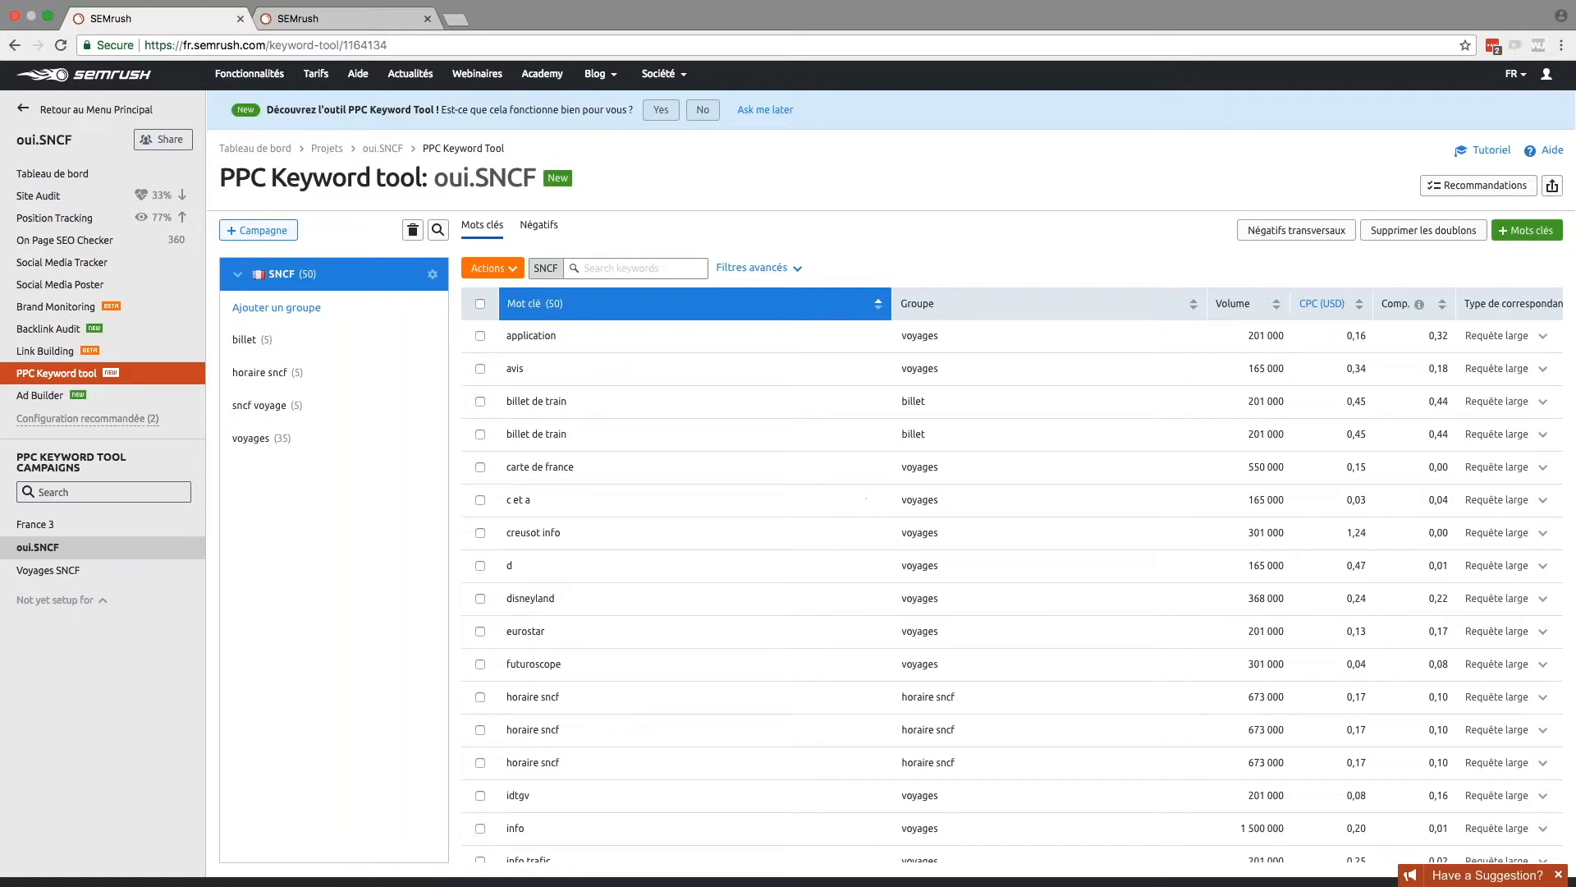
Step: Select the keywords "application" and "avis" to view the available bulk actions, and clear the selection
left_click(481, 337)
left_click(480, 368)
left_click(492, 268)
left_click(480, 335)
left_click(481, 367)
Step: Examine the advanced filters' include/exclude choices and criteria for the keyword list, and collapse the filters
left_click(794, 269)
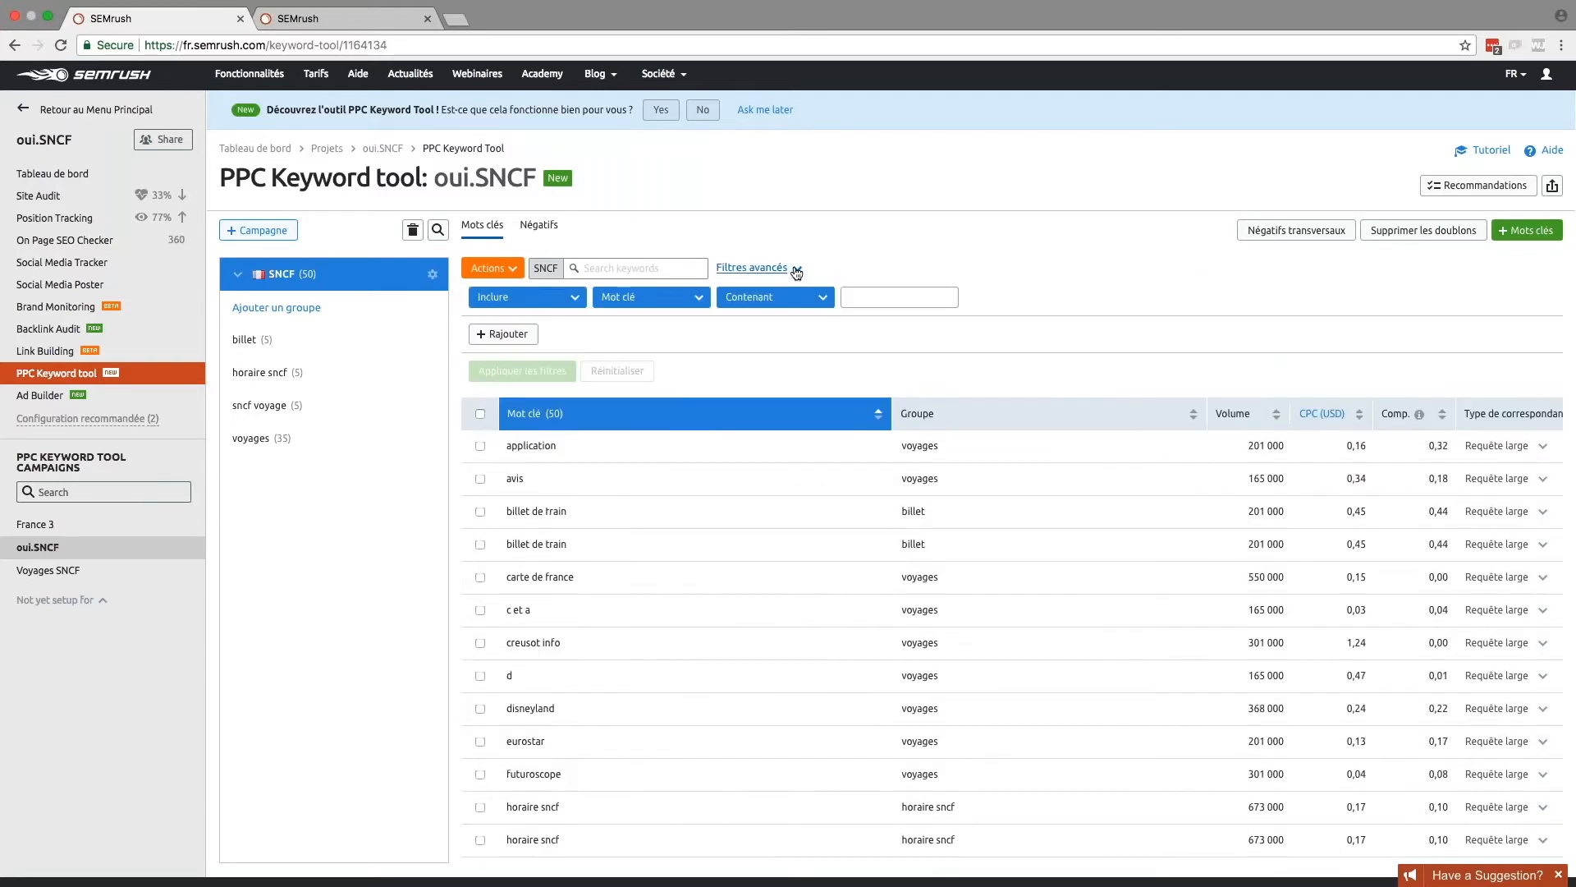
left_click(574, 299)
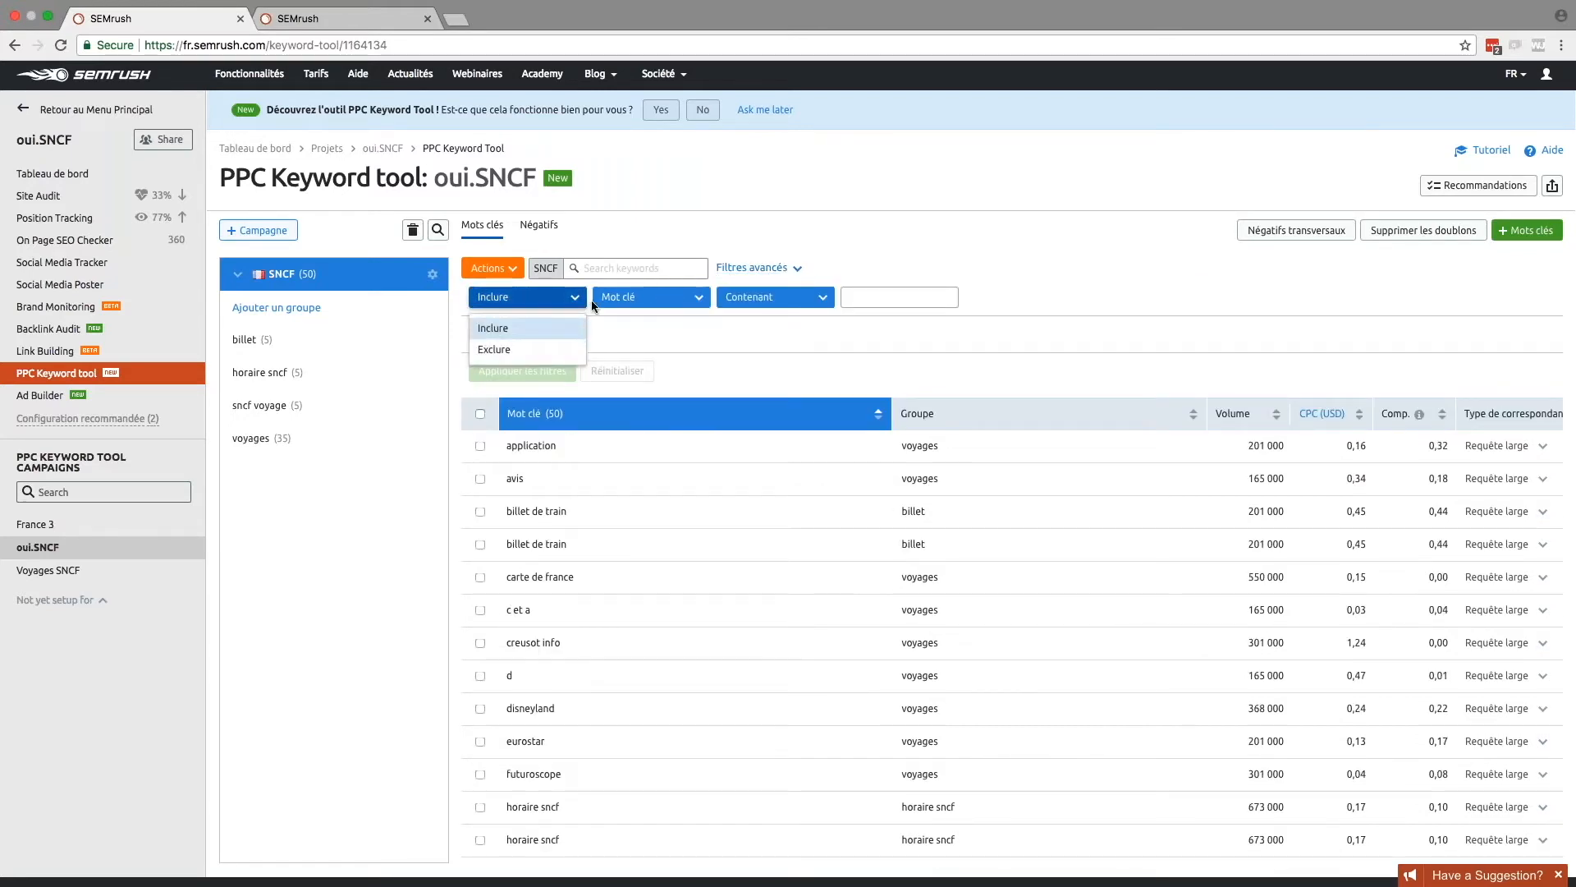
left_click(582, 301)
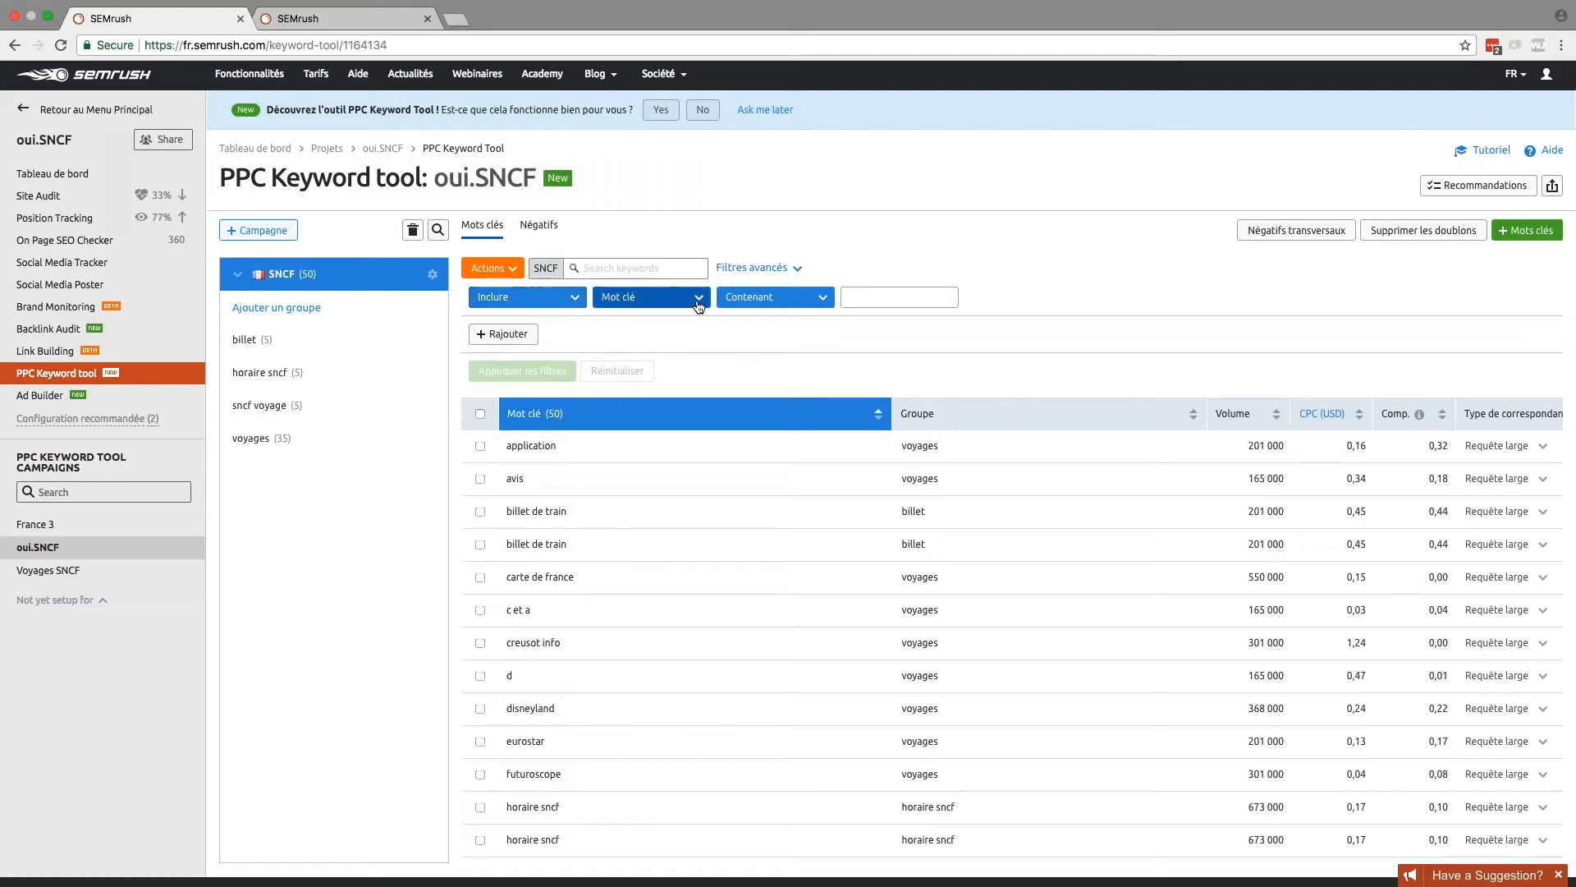
scroll(699, 306, "down", 1)
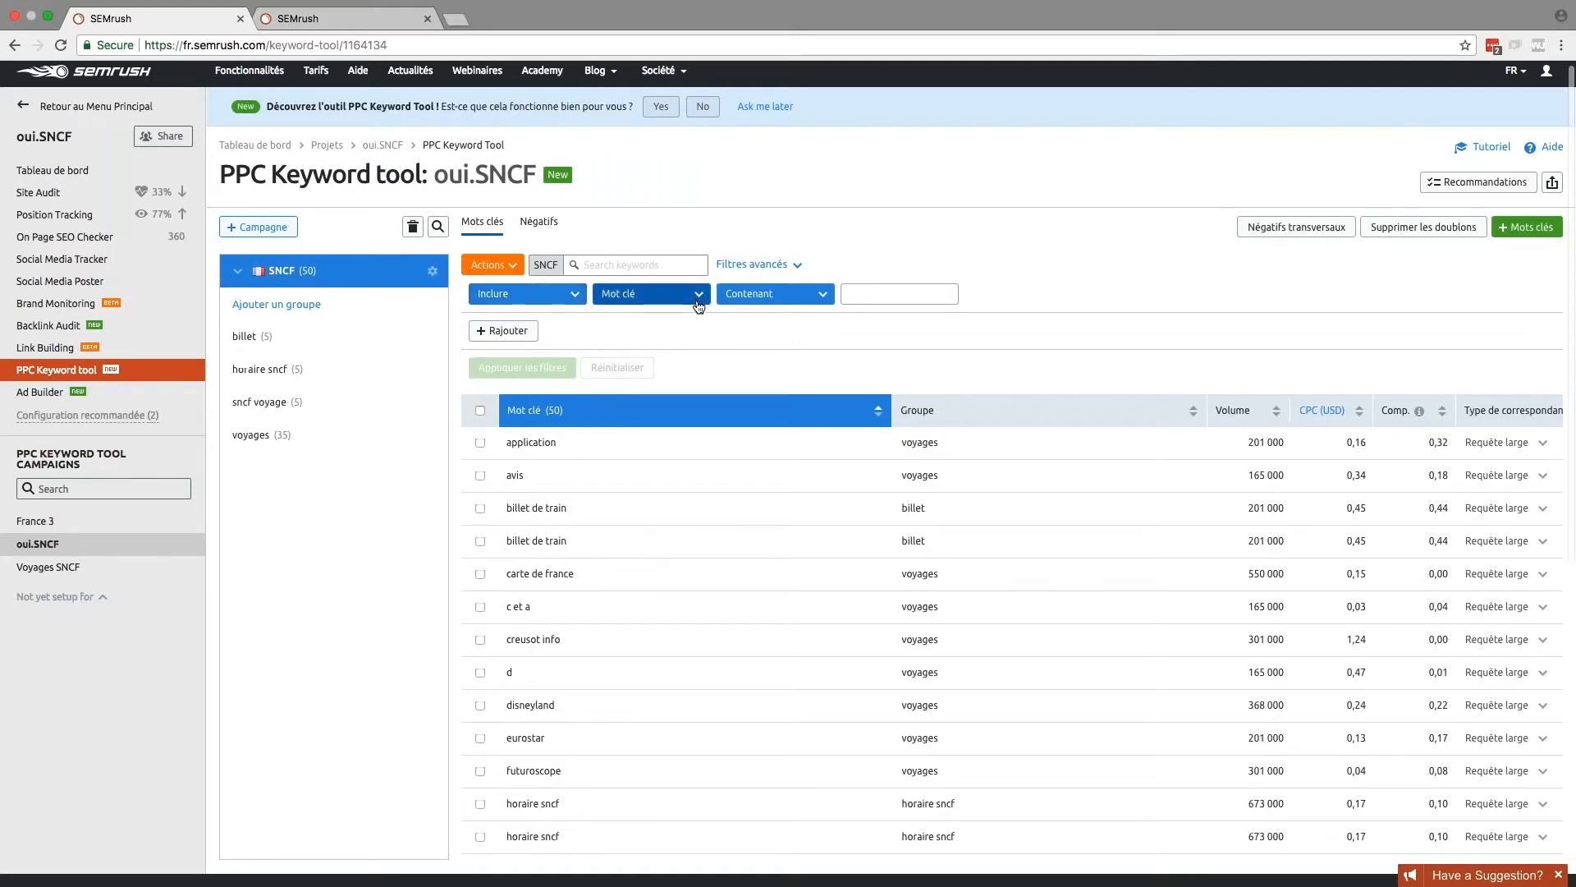
left_click(700, 298)
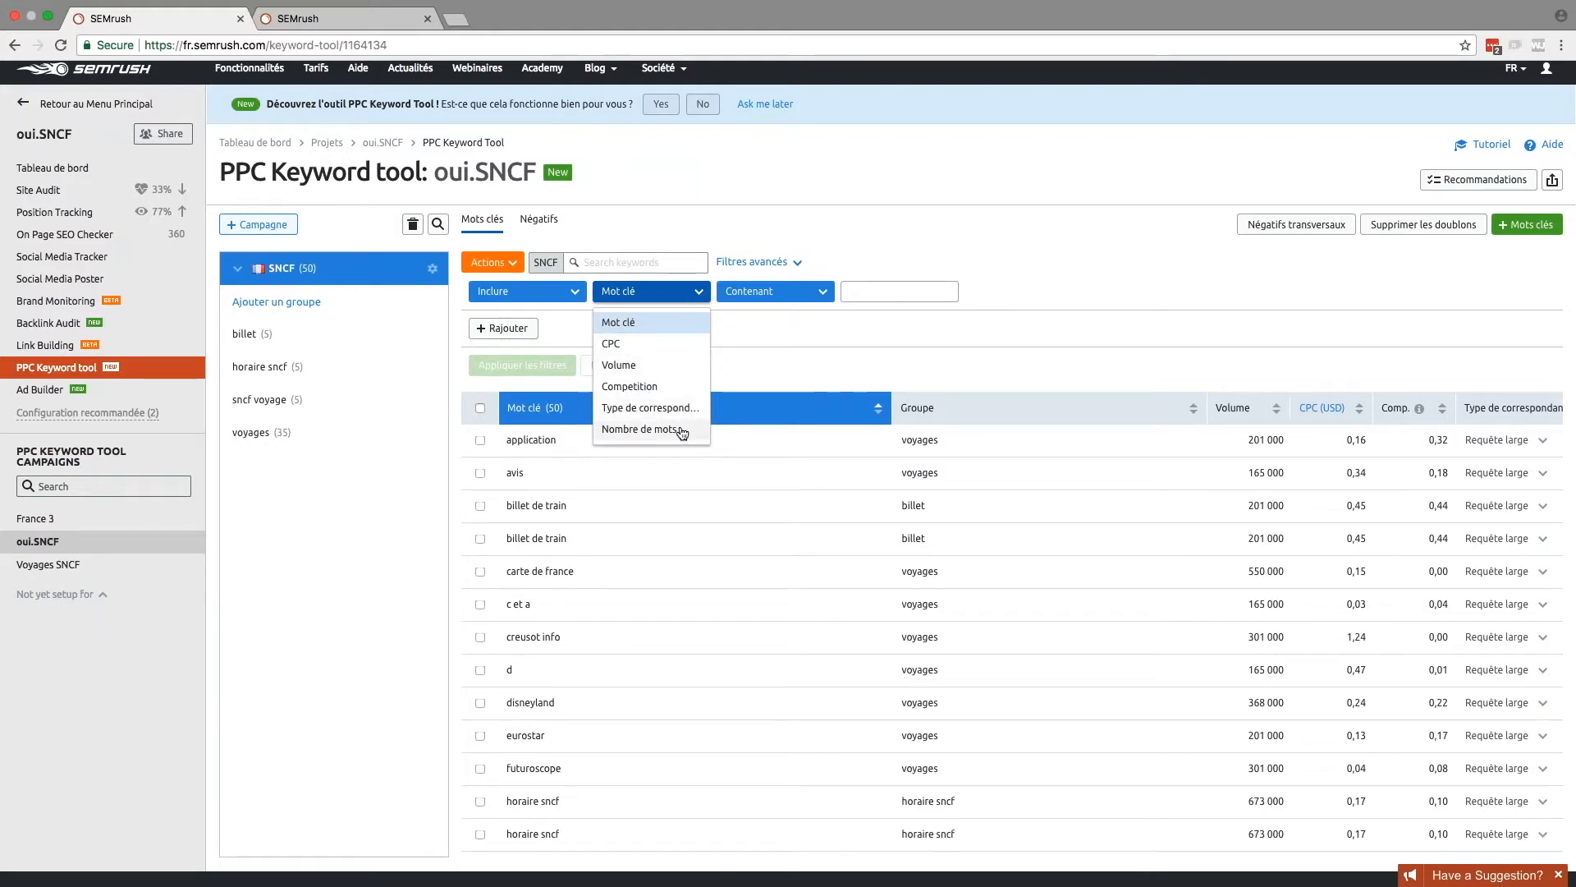
left_click(699, 293)
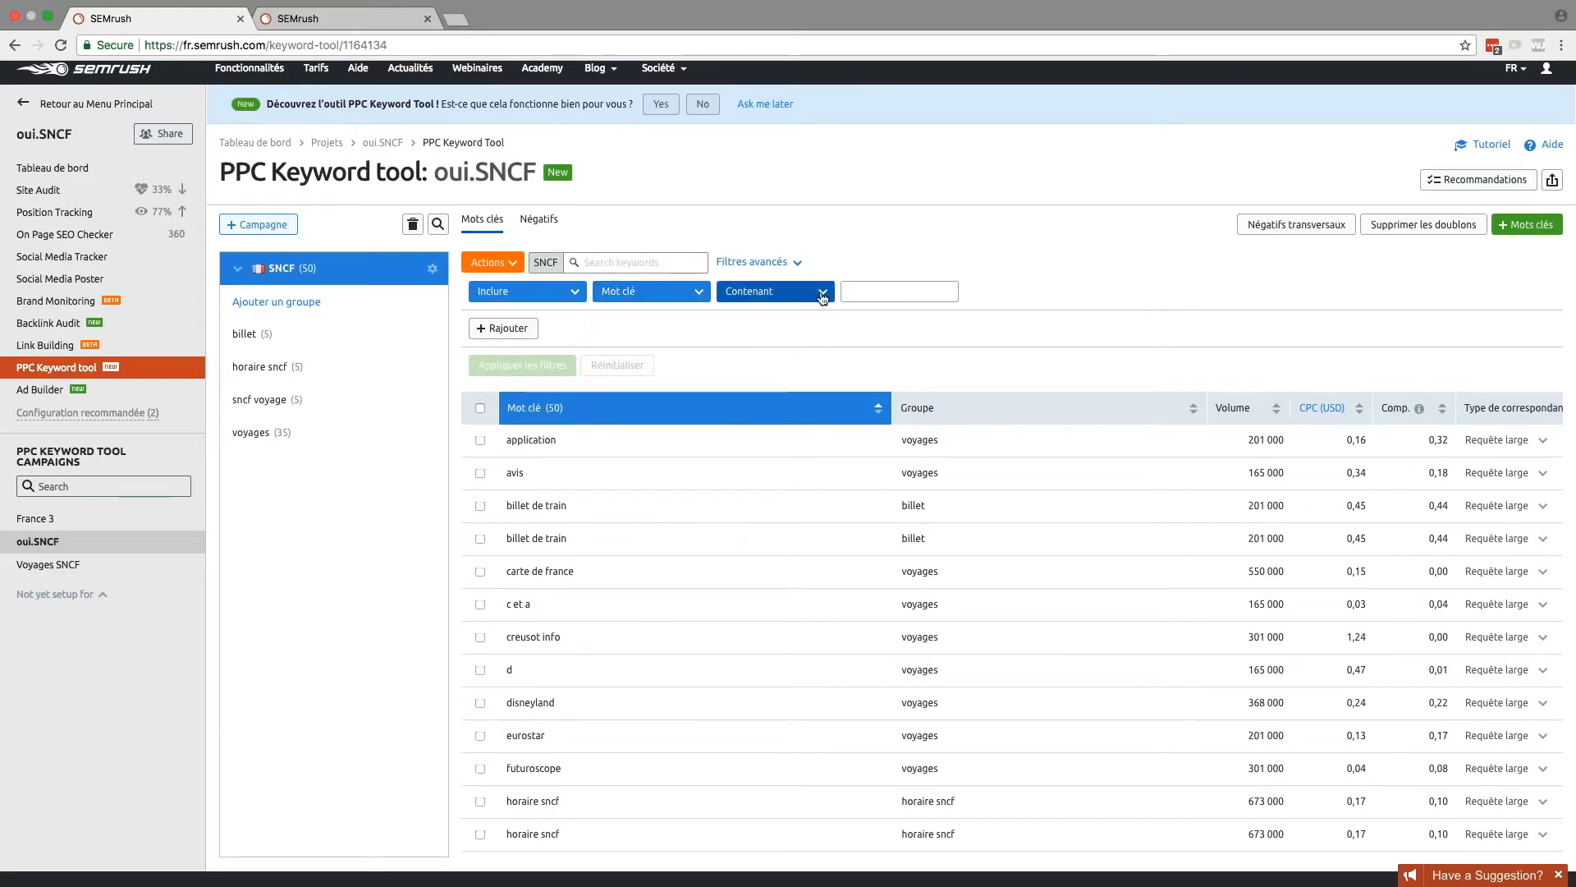
left_click(796, 263)
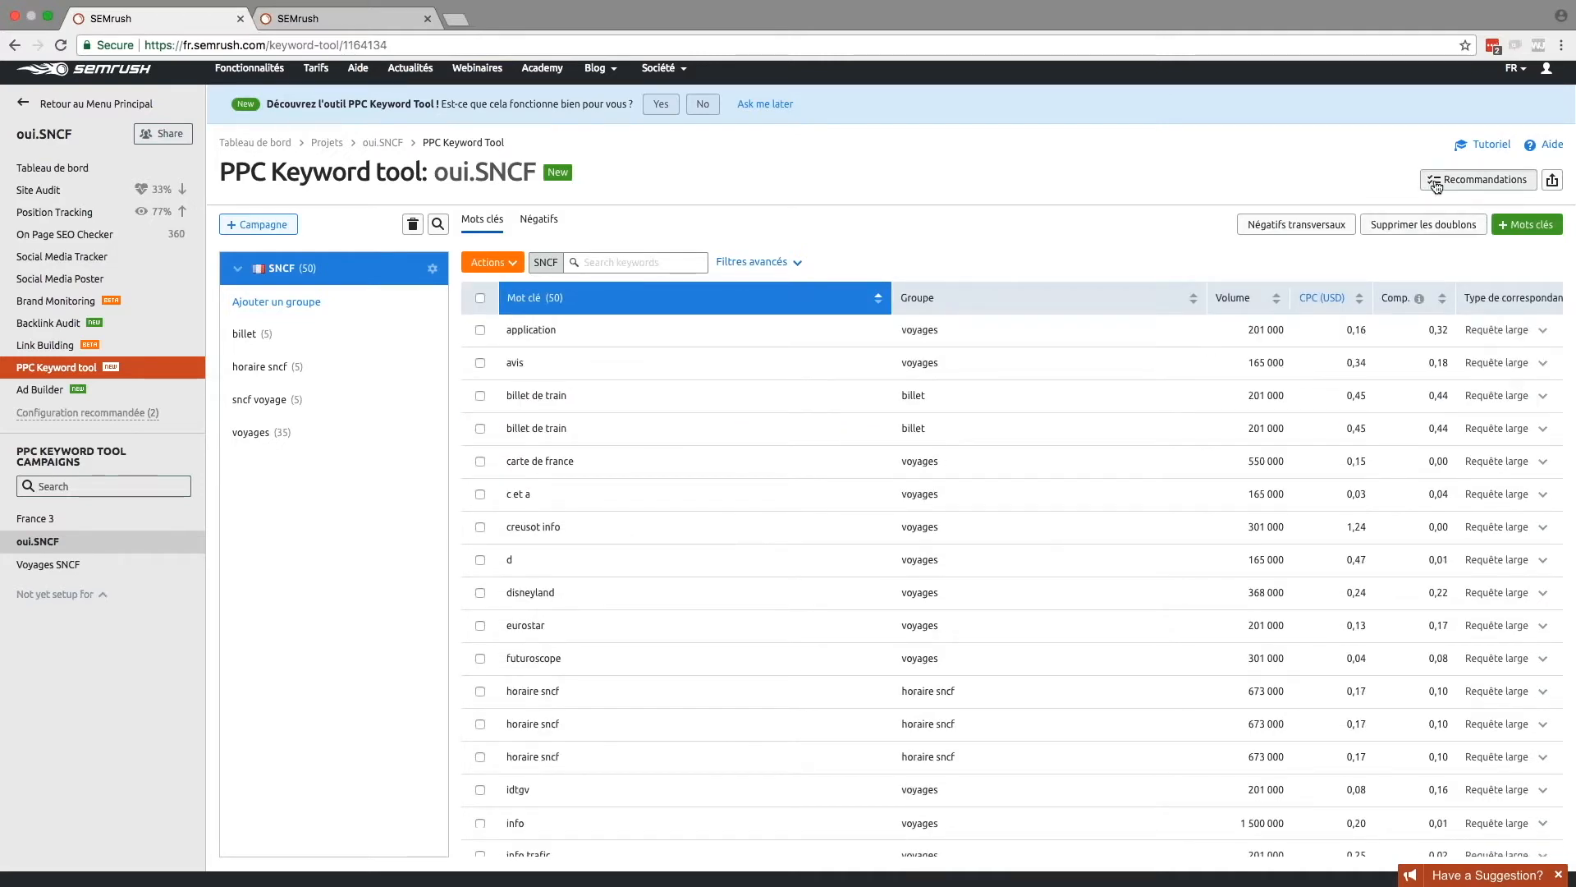
Step: Apply the keyword-cleaning recommendation to the SNCF campaign, erasing special characters and numbers without removing particles or specific words
left_click(1478, 179)
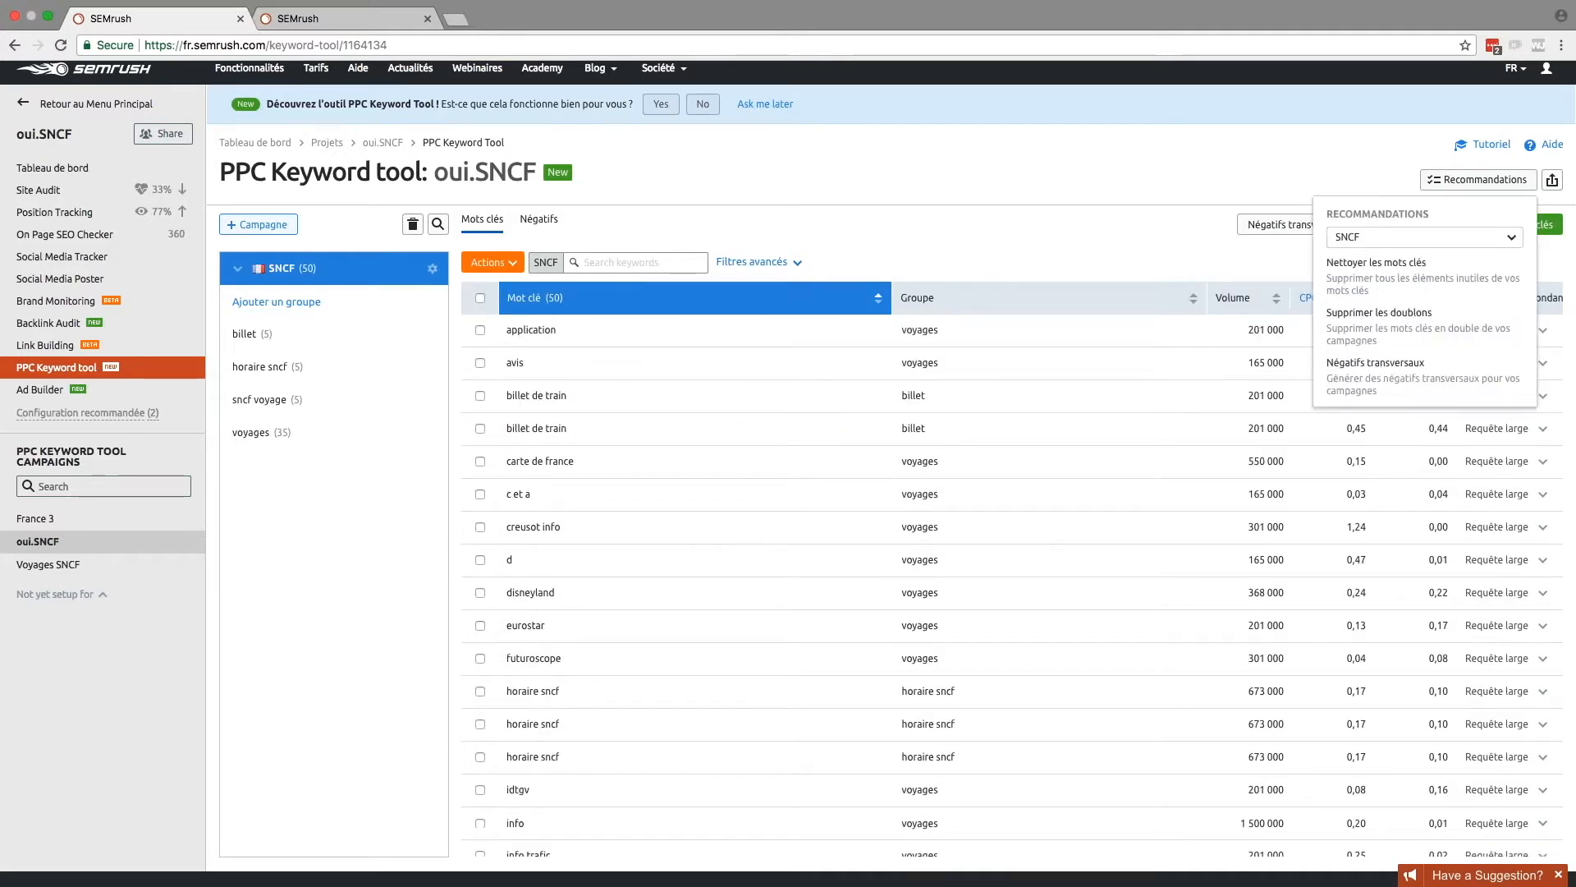
left_click(1435, 279)
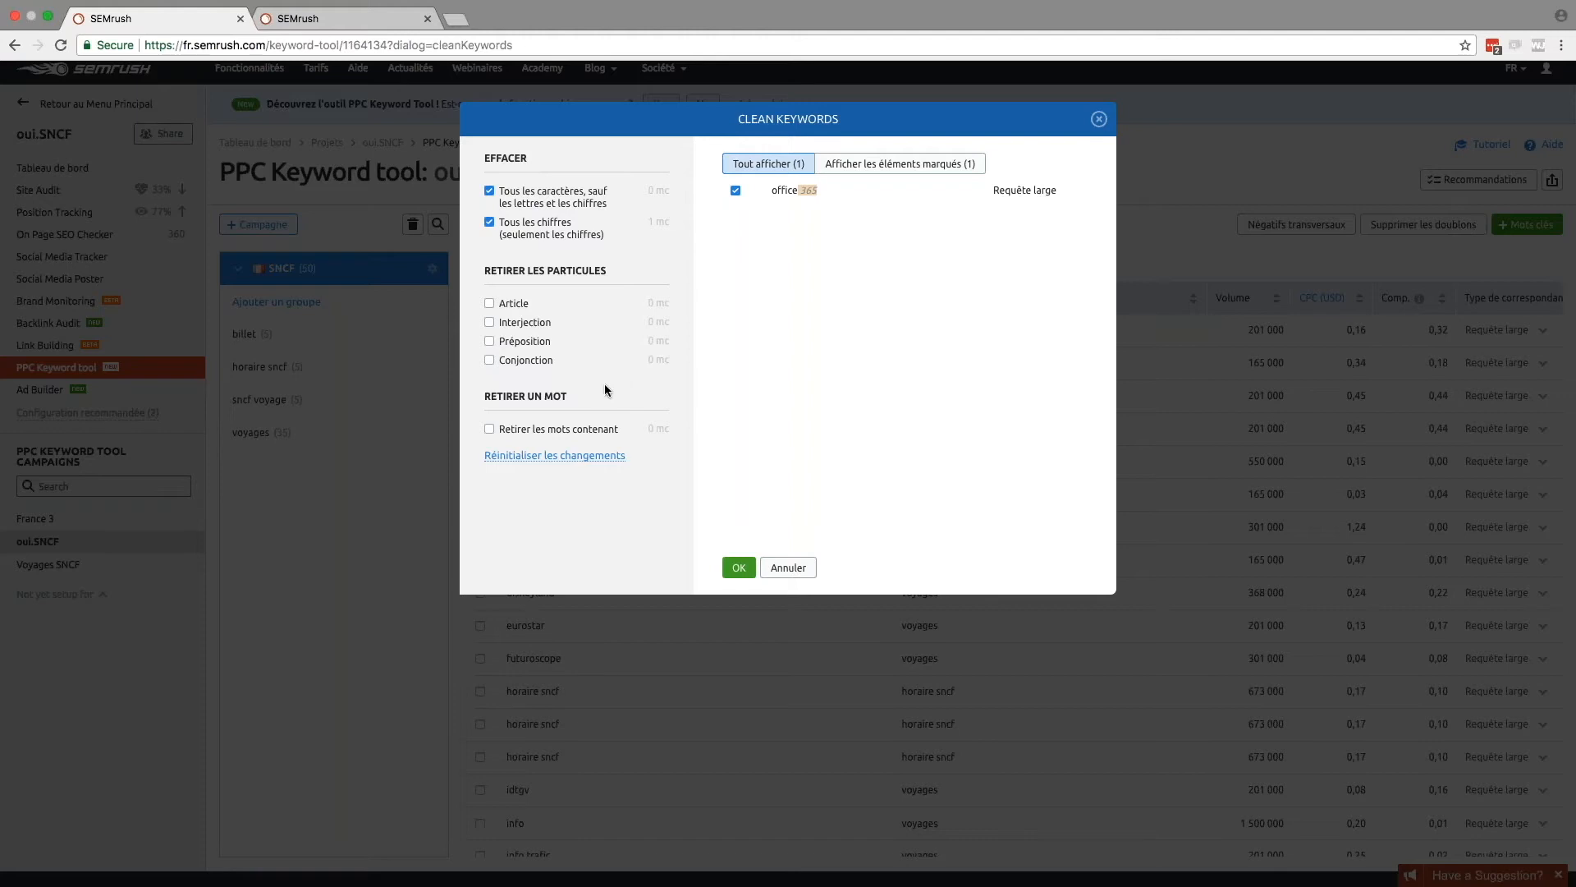
left_click(490, 429)
left_click(574, 458)
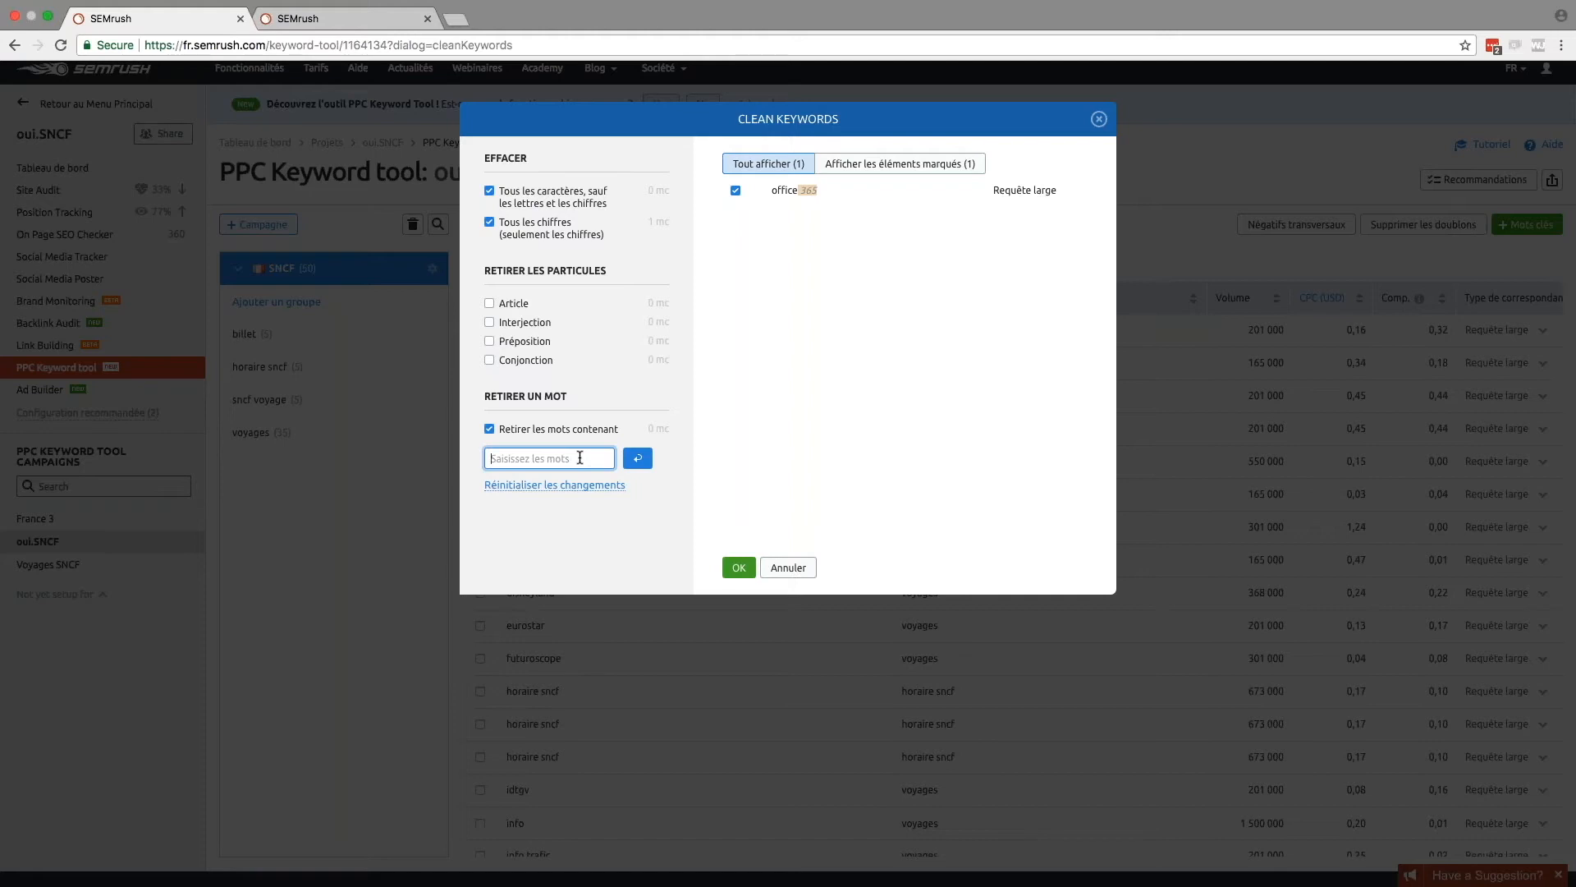
left_click(490, 430)
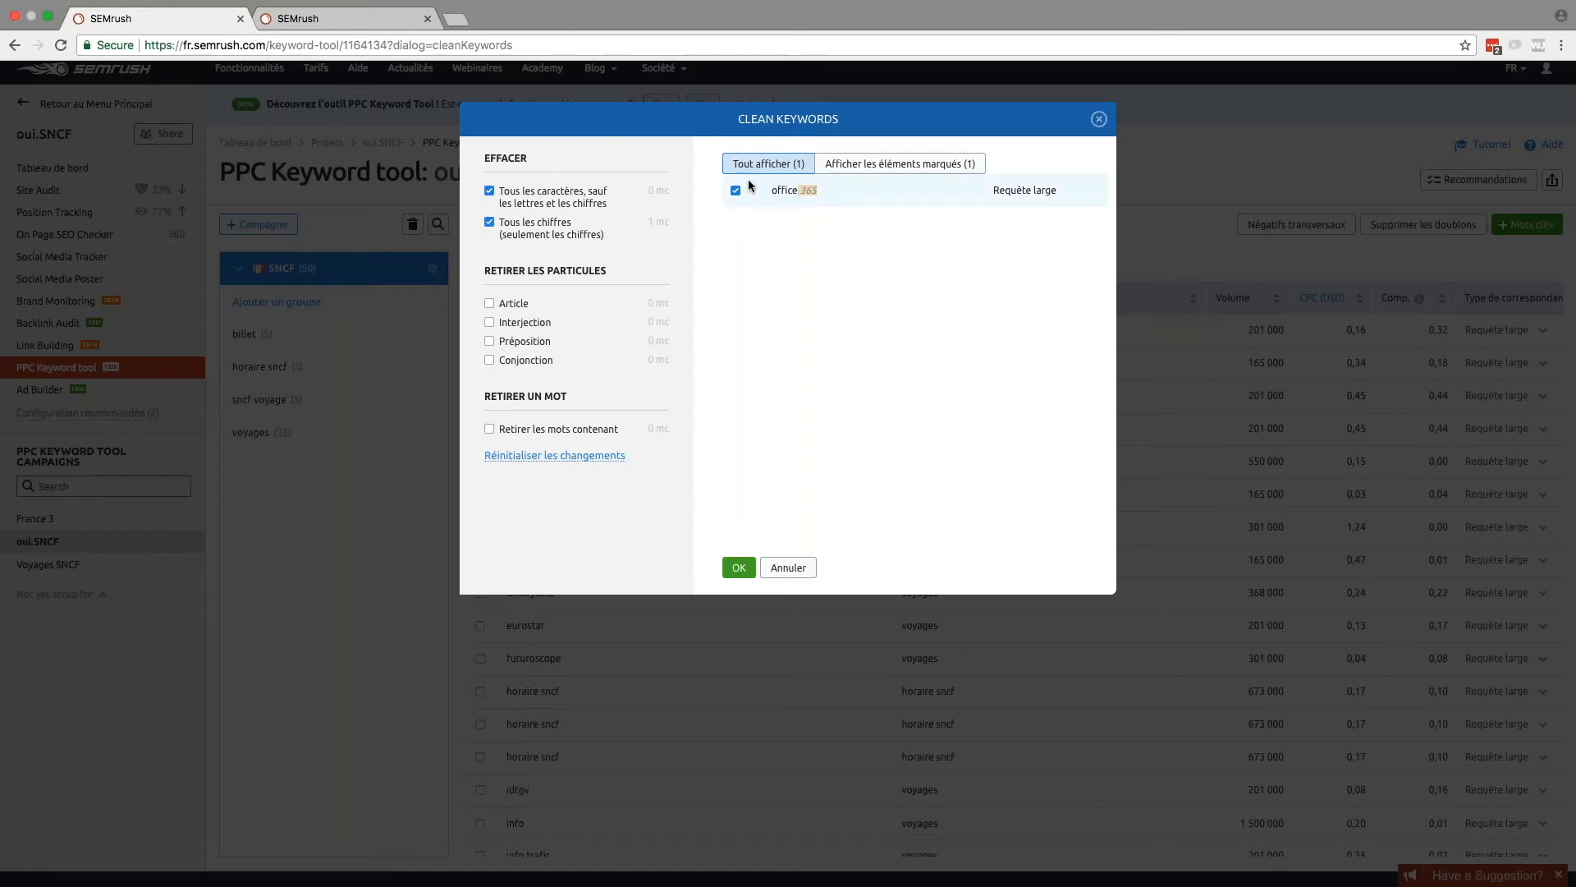
left_click(739, 567)
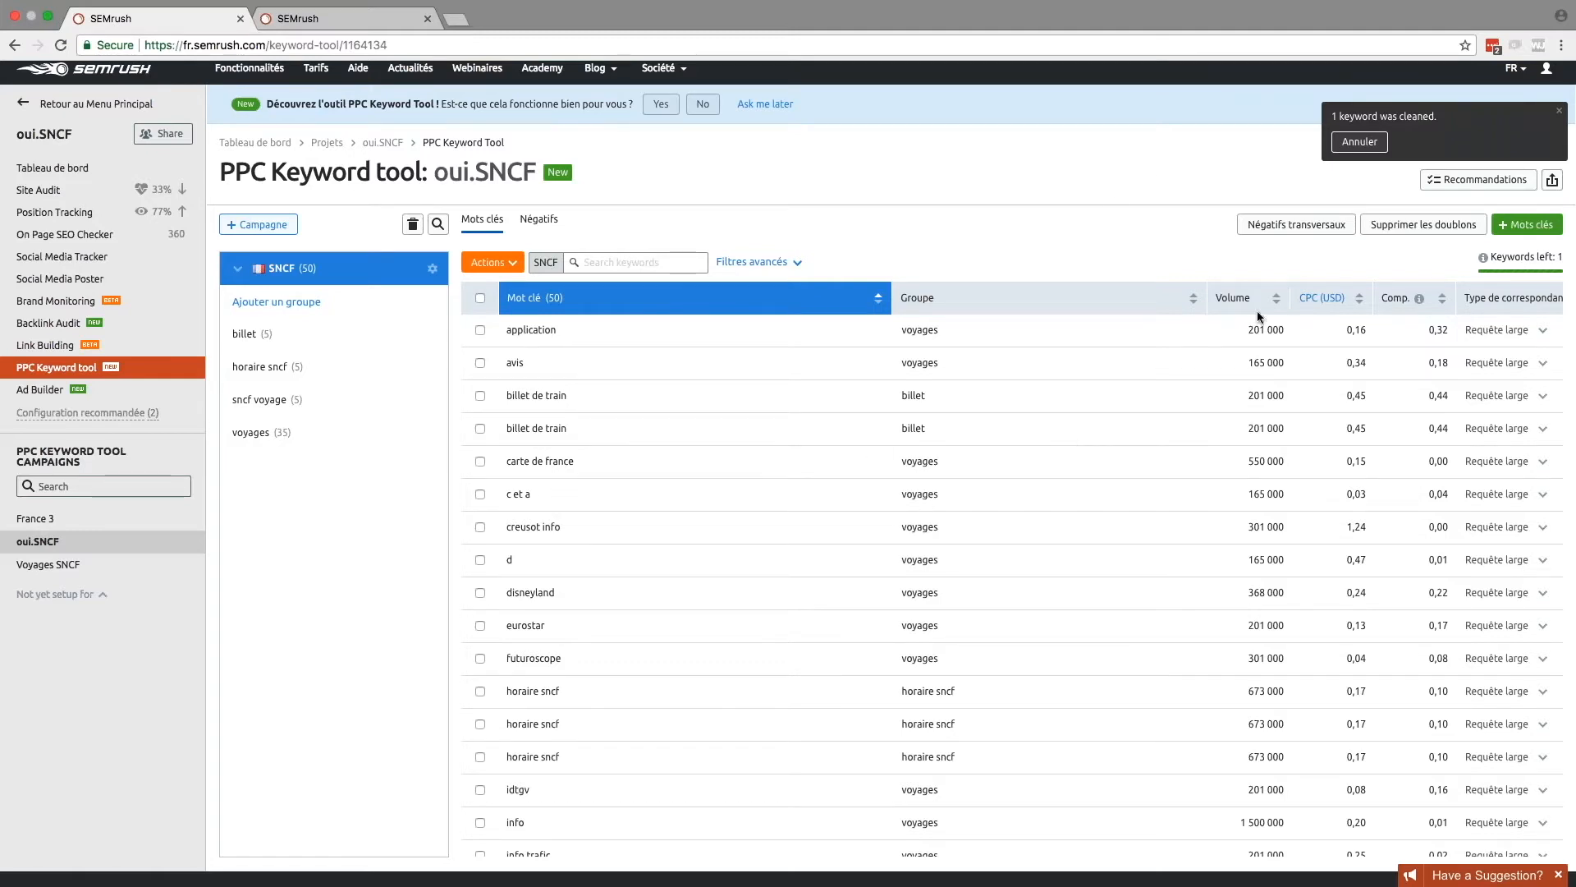
Step: Open the duplicate removal for the SNCF campaign and compare any-syntax with strict-syntax matching, keeping strict syntax with the same match type
left_click(1455, 180)
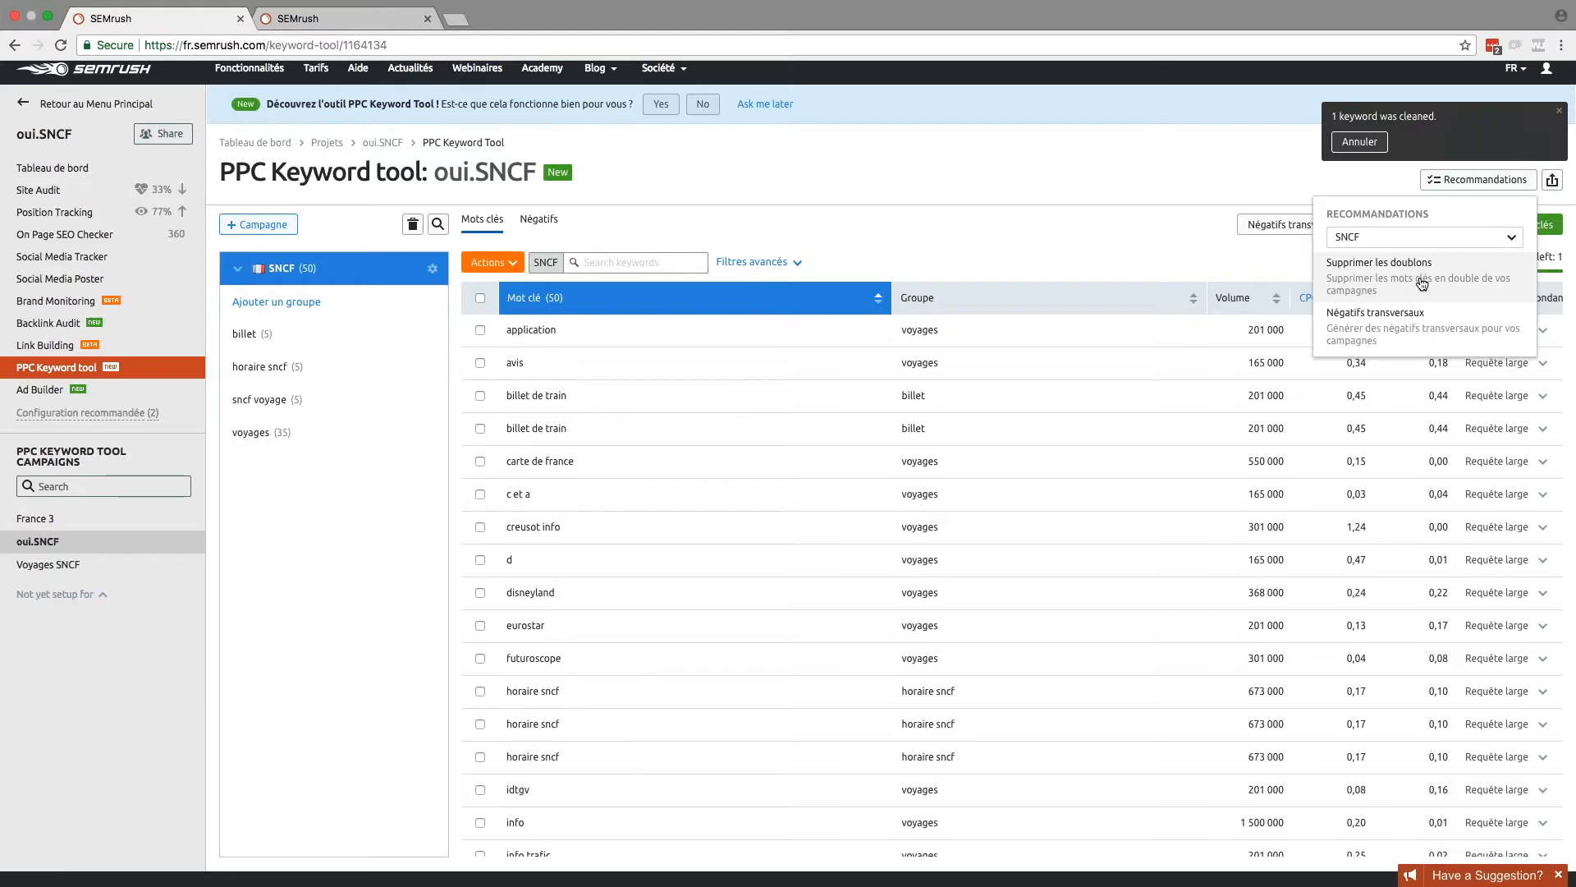
left_click(1422, 283)
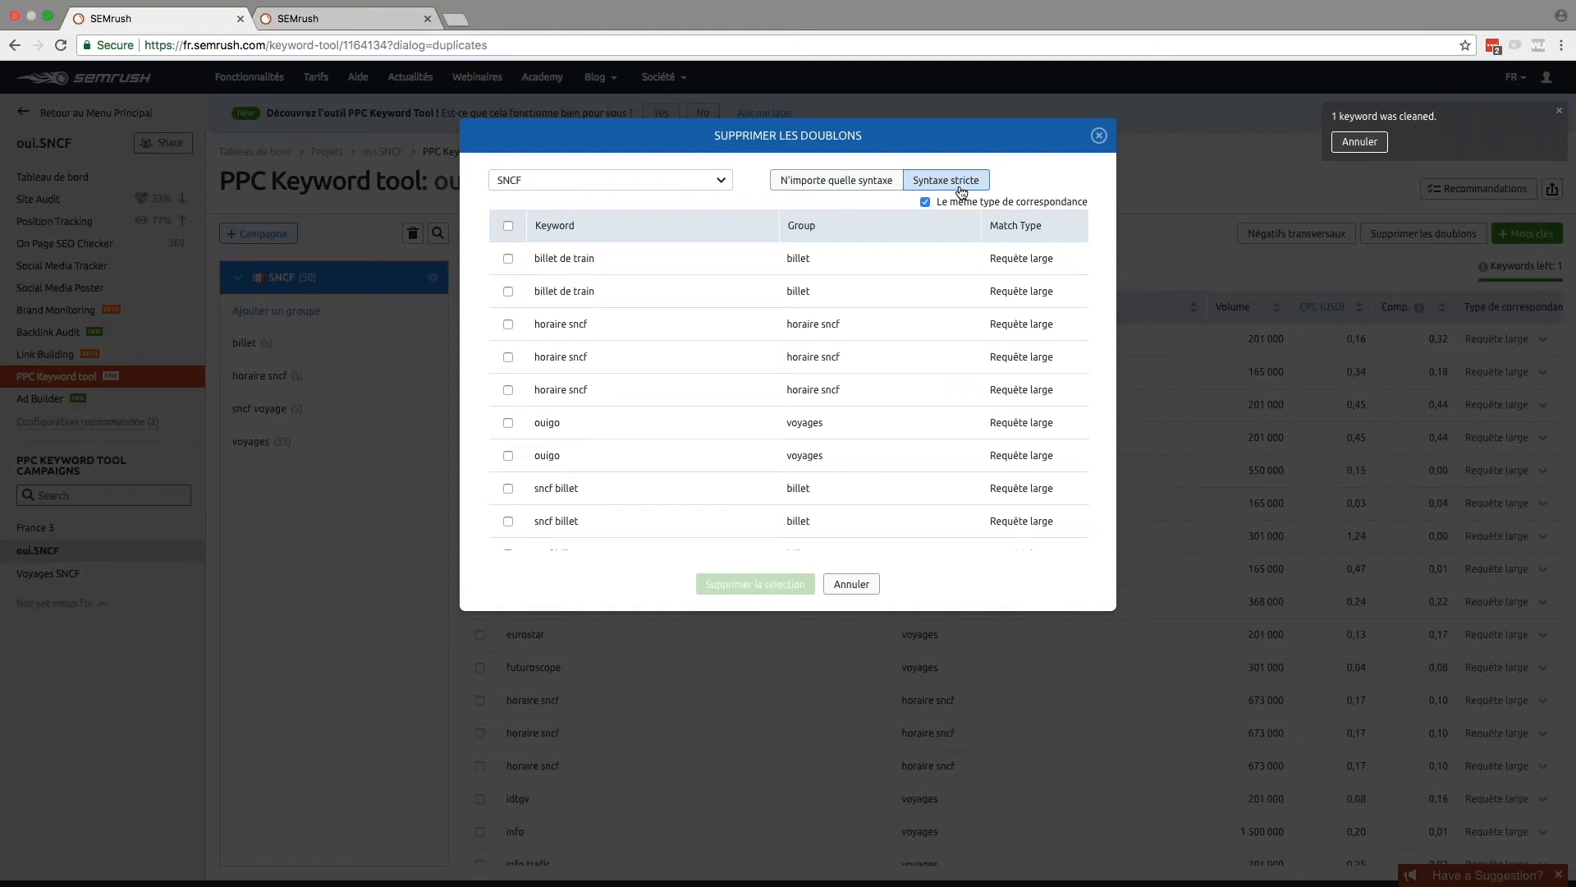
left_click(859, 189)
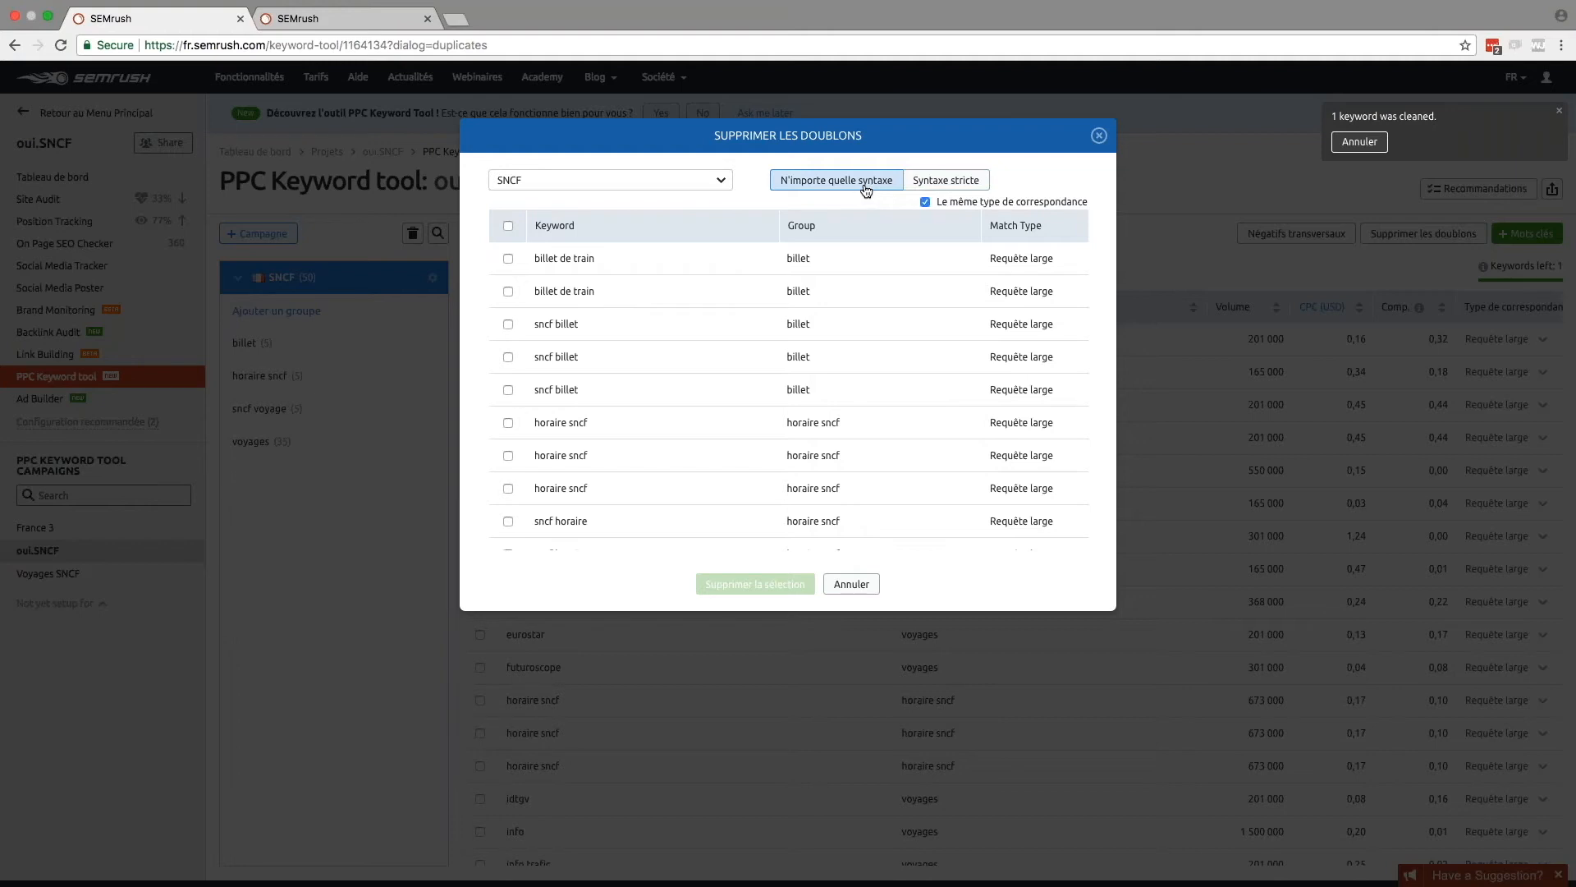
left_click(945, 182)
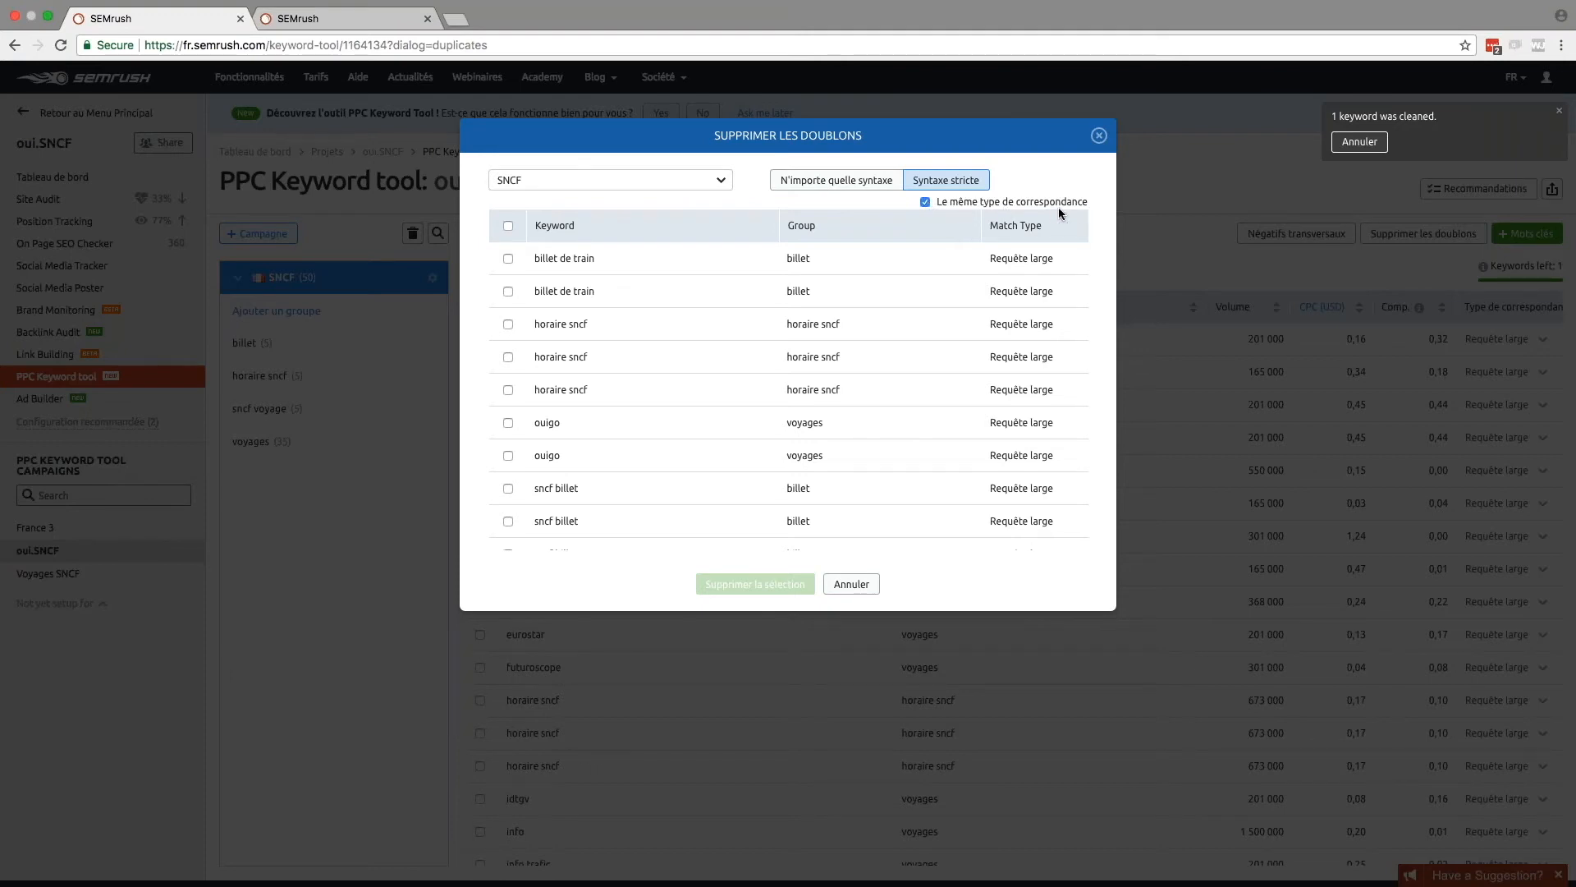
left_click(718, 184)
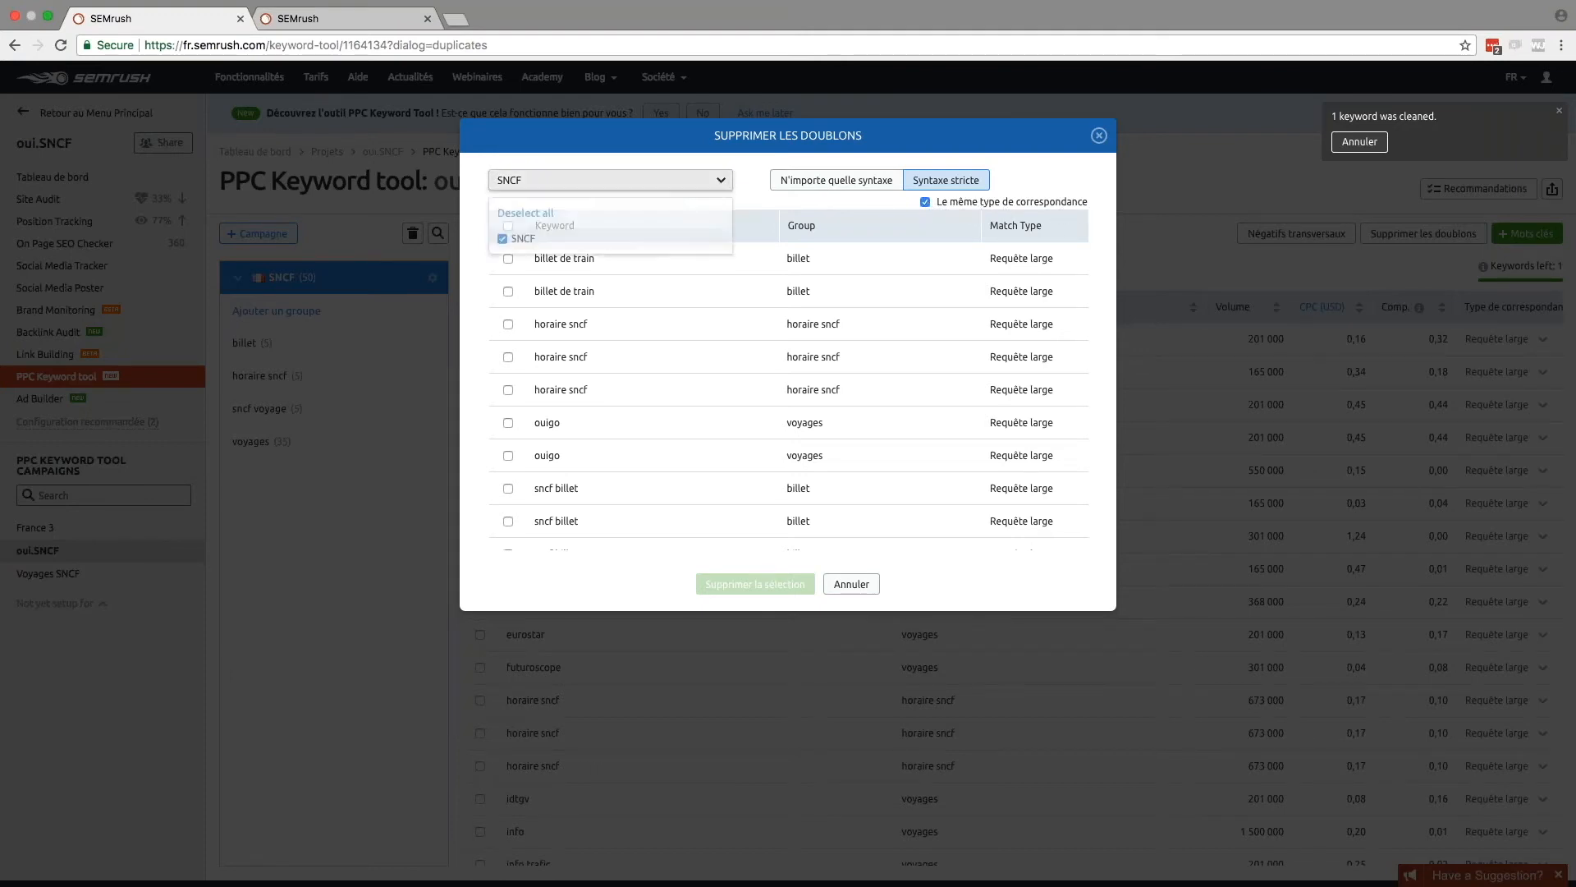
left_click(725, 181)
Step: Mark all redundant duplicates in the SNCF campaign, review the selection and delete them
left_click(508, 225)
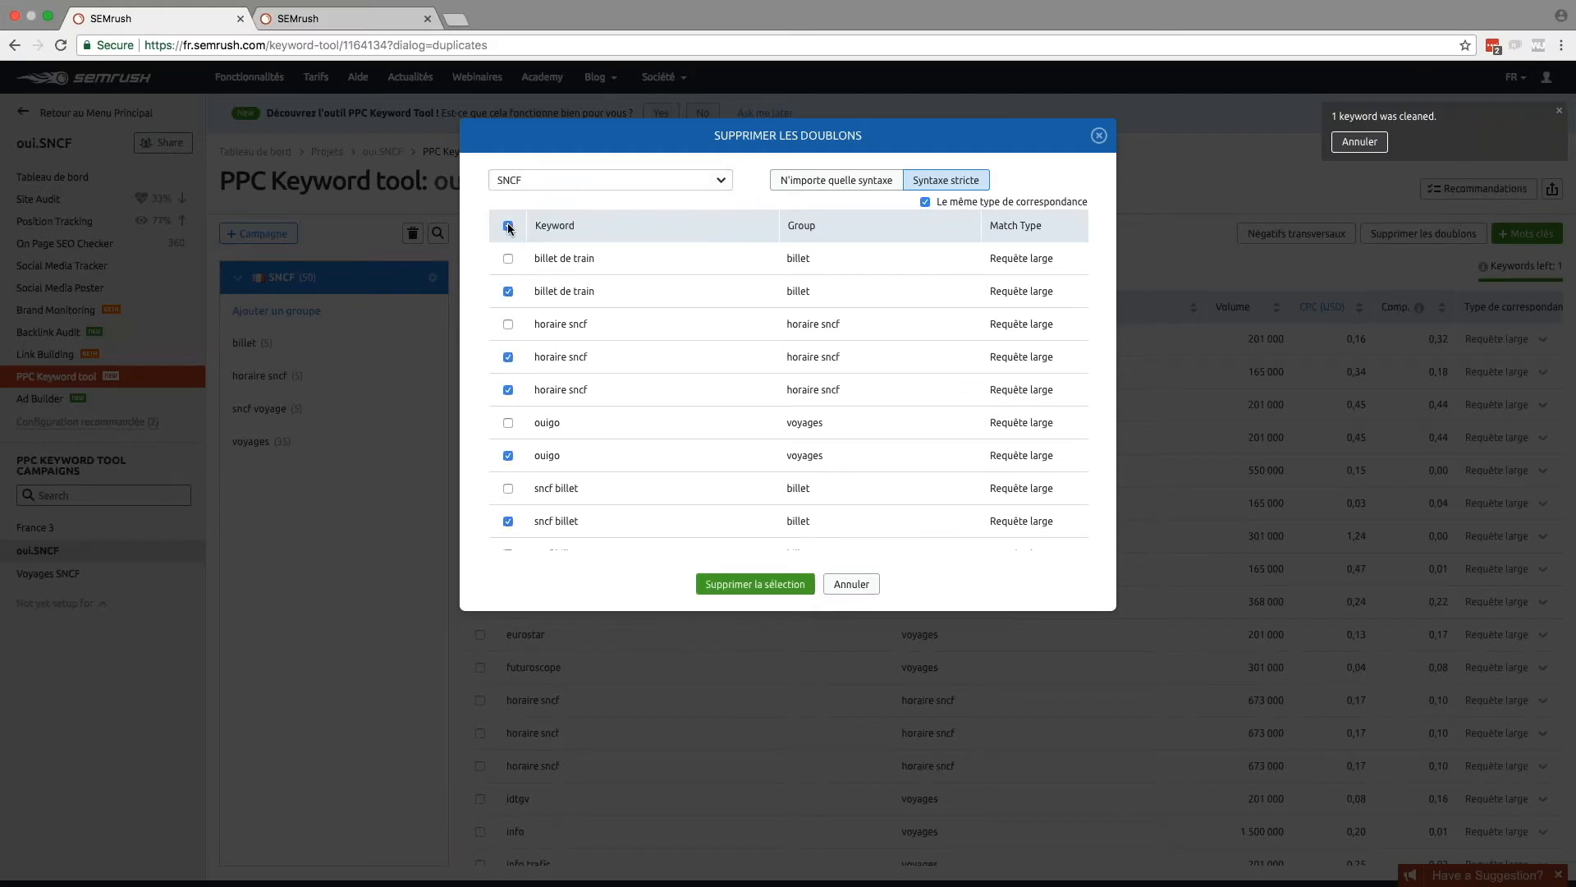
scroll(613, 389, "down", 5)
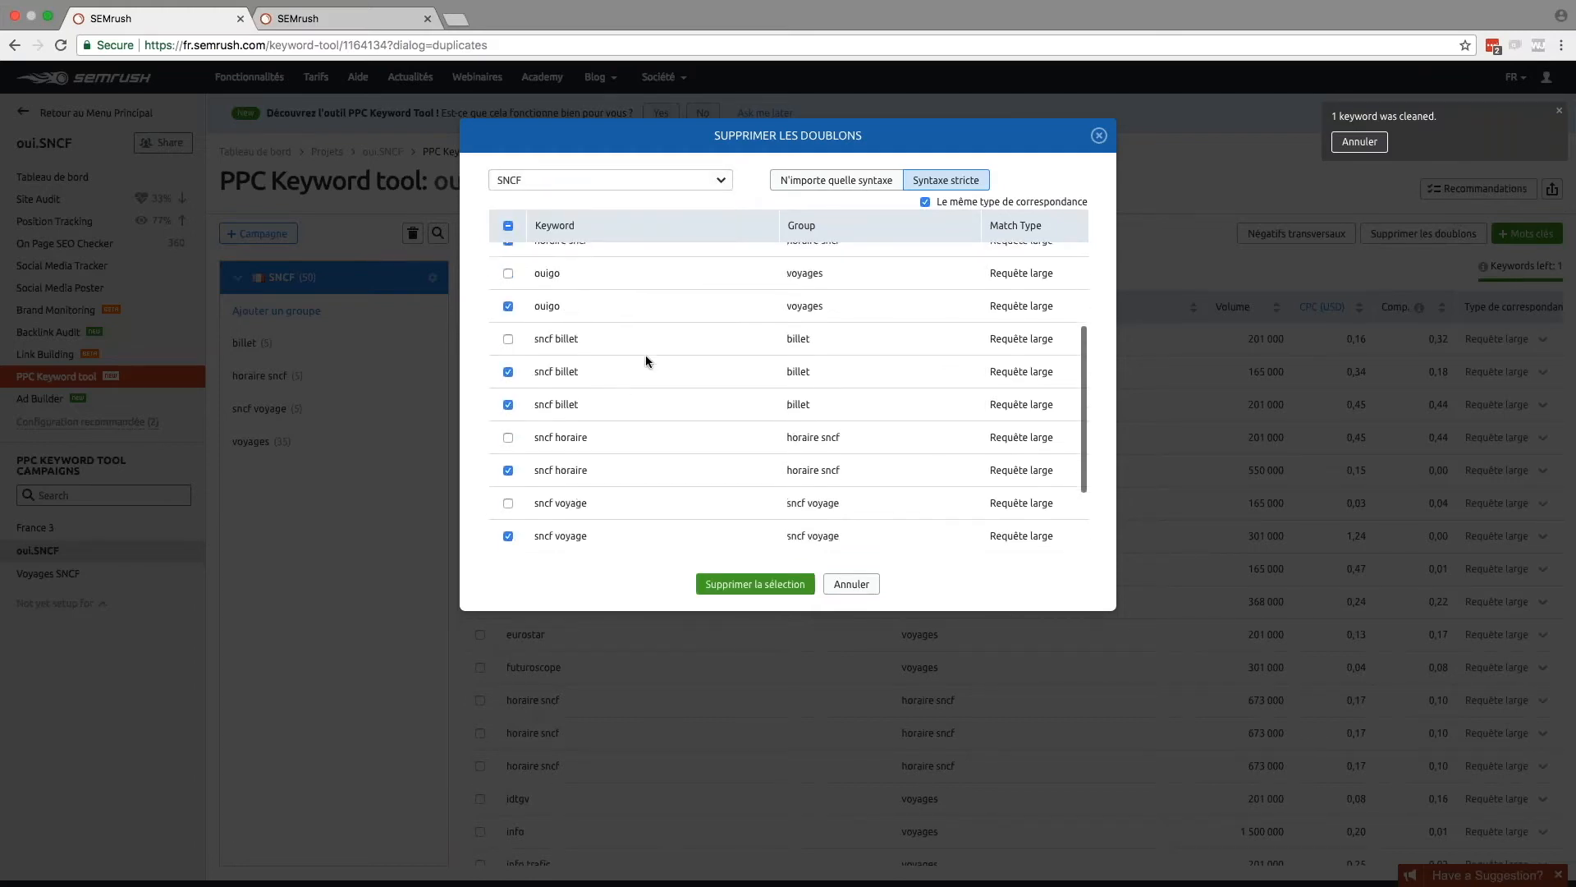
scroll(646, 360, "down", 5)
scroll(646, 359, "up", 10)
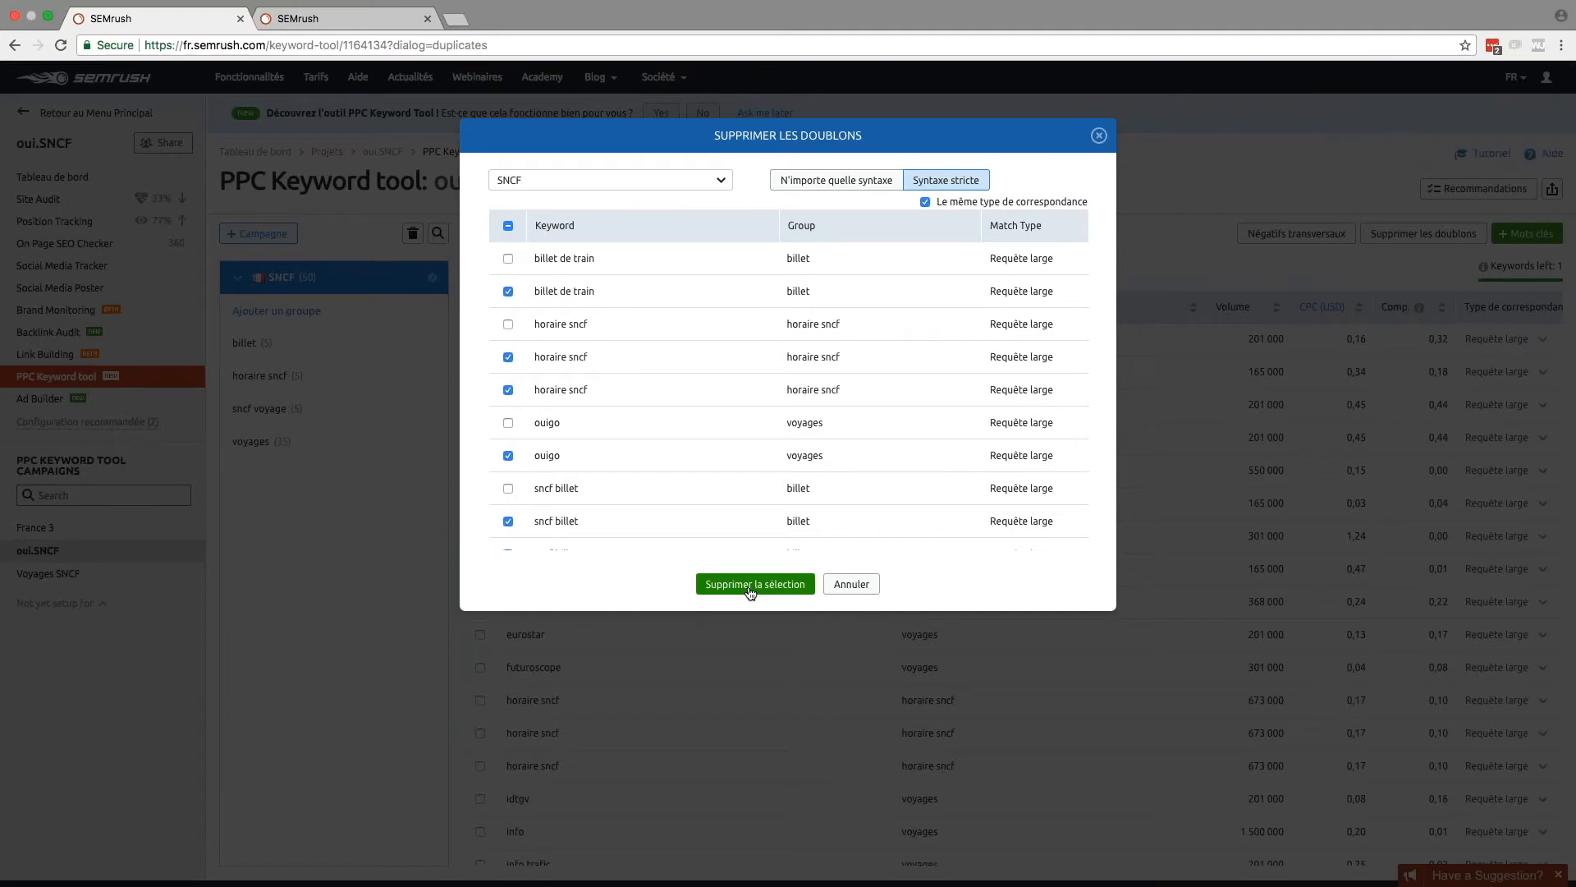
left_click(750, 585)
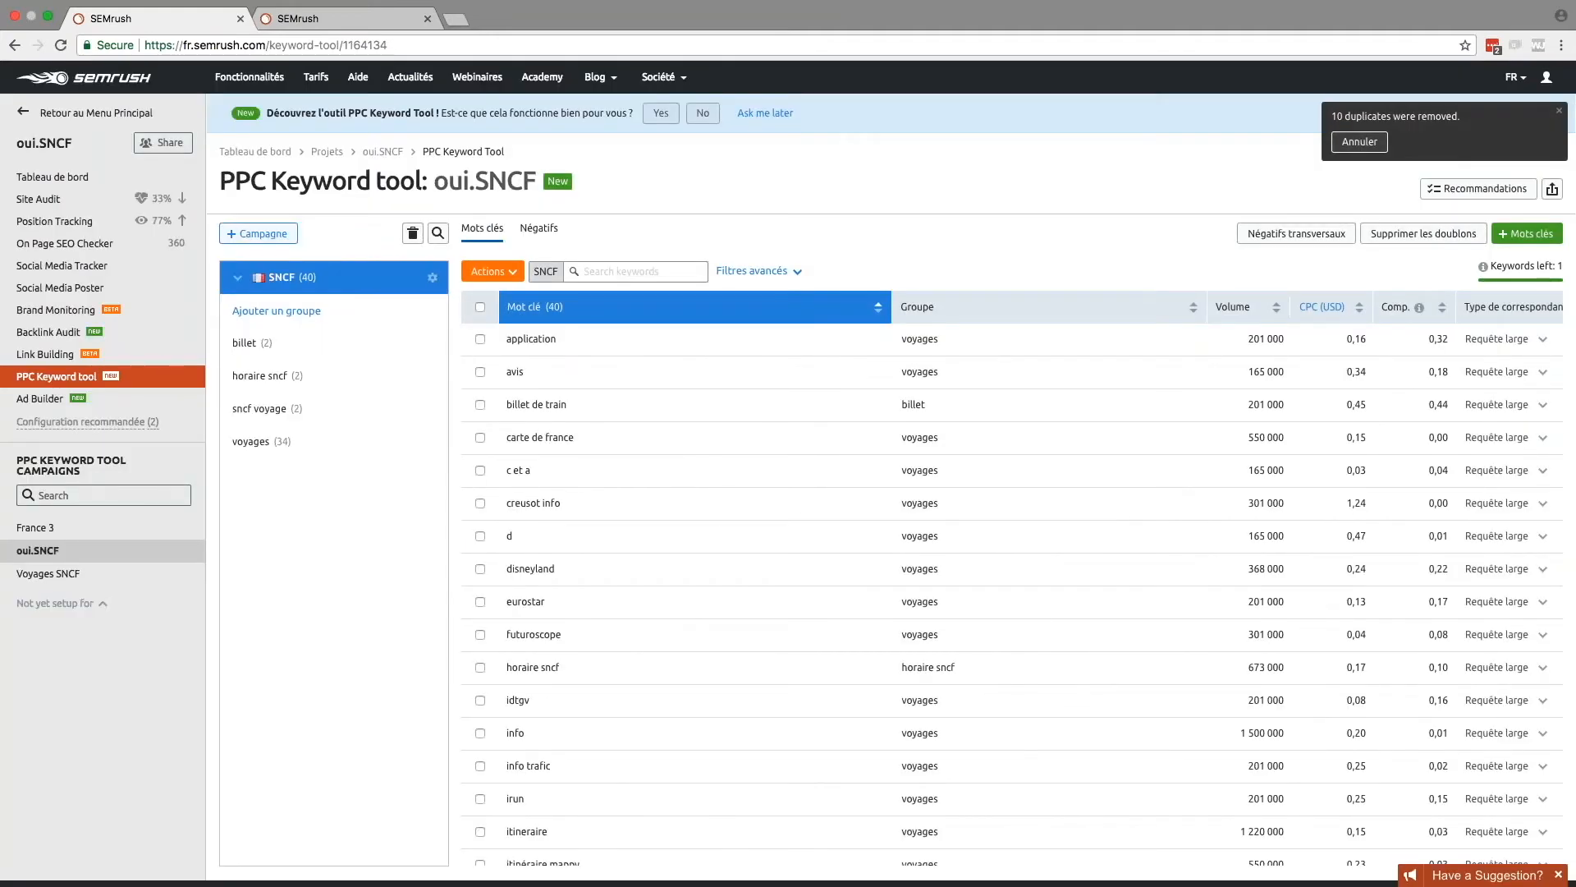
Step: Generate cross-group negatives for the SNCF campaign and add "billet", "horaire" and "voyage" as negatives to the voyages group
scroll(748, 585, "down", 5)
scroll(749, 585, "up", 4)
scroll(749, 585, "up", 2)
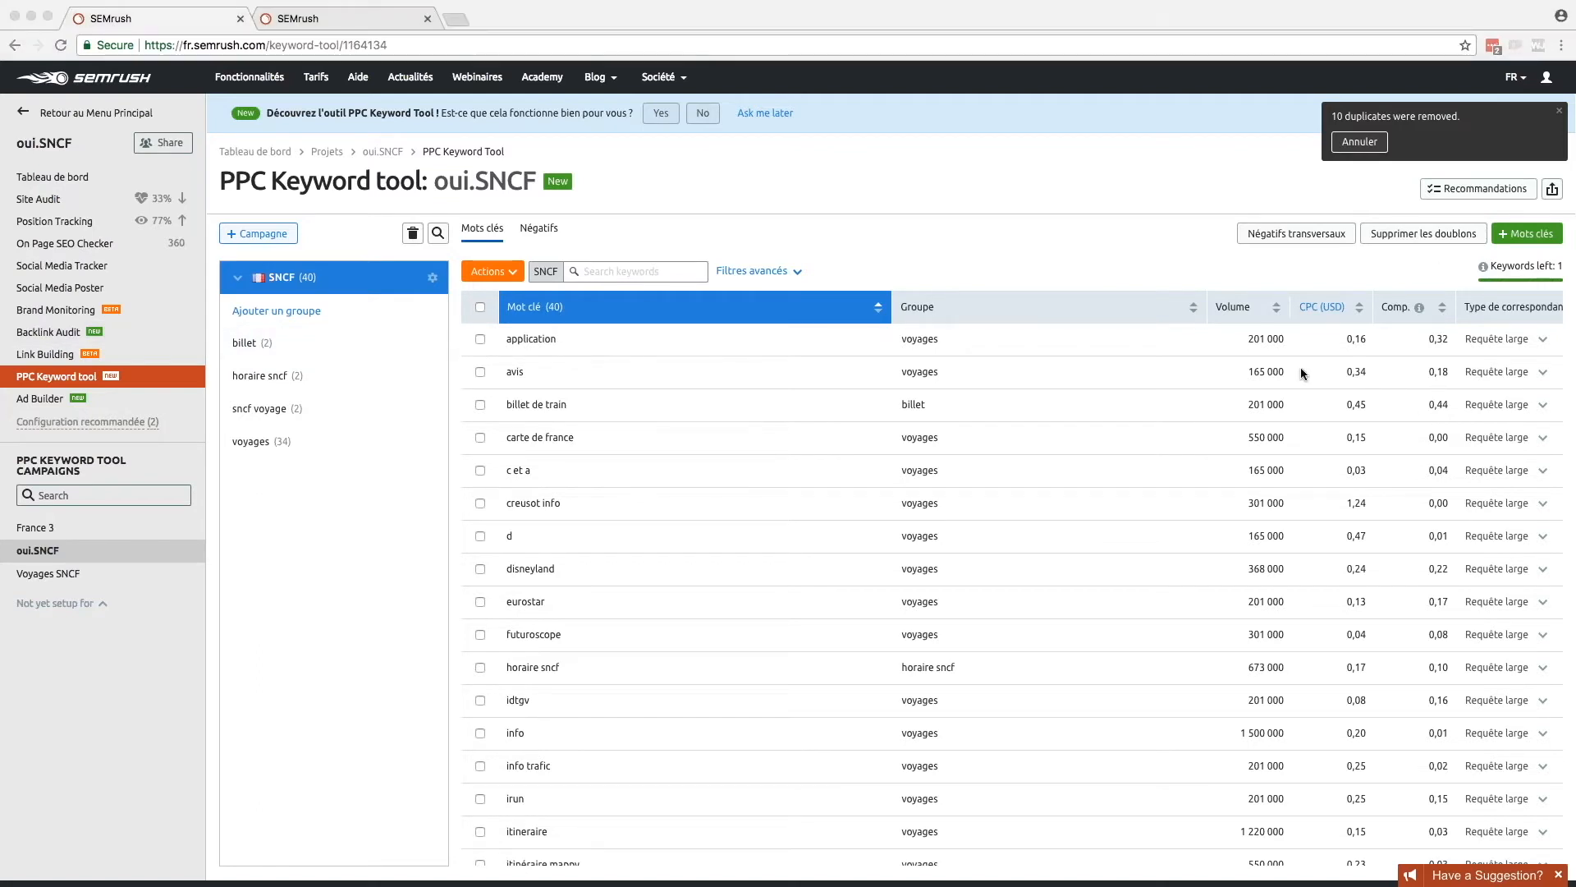
left_click(1429, 235)
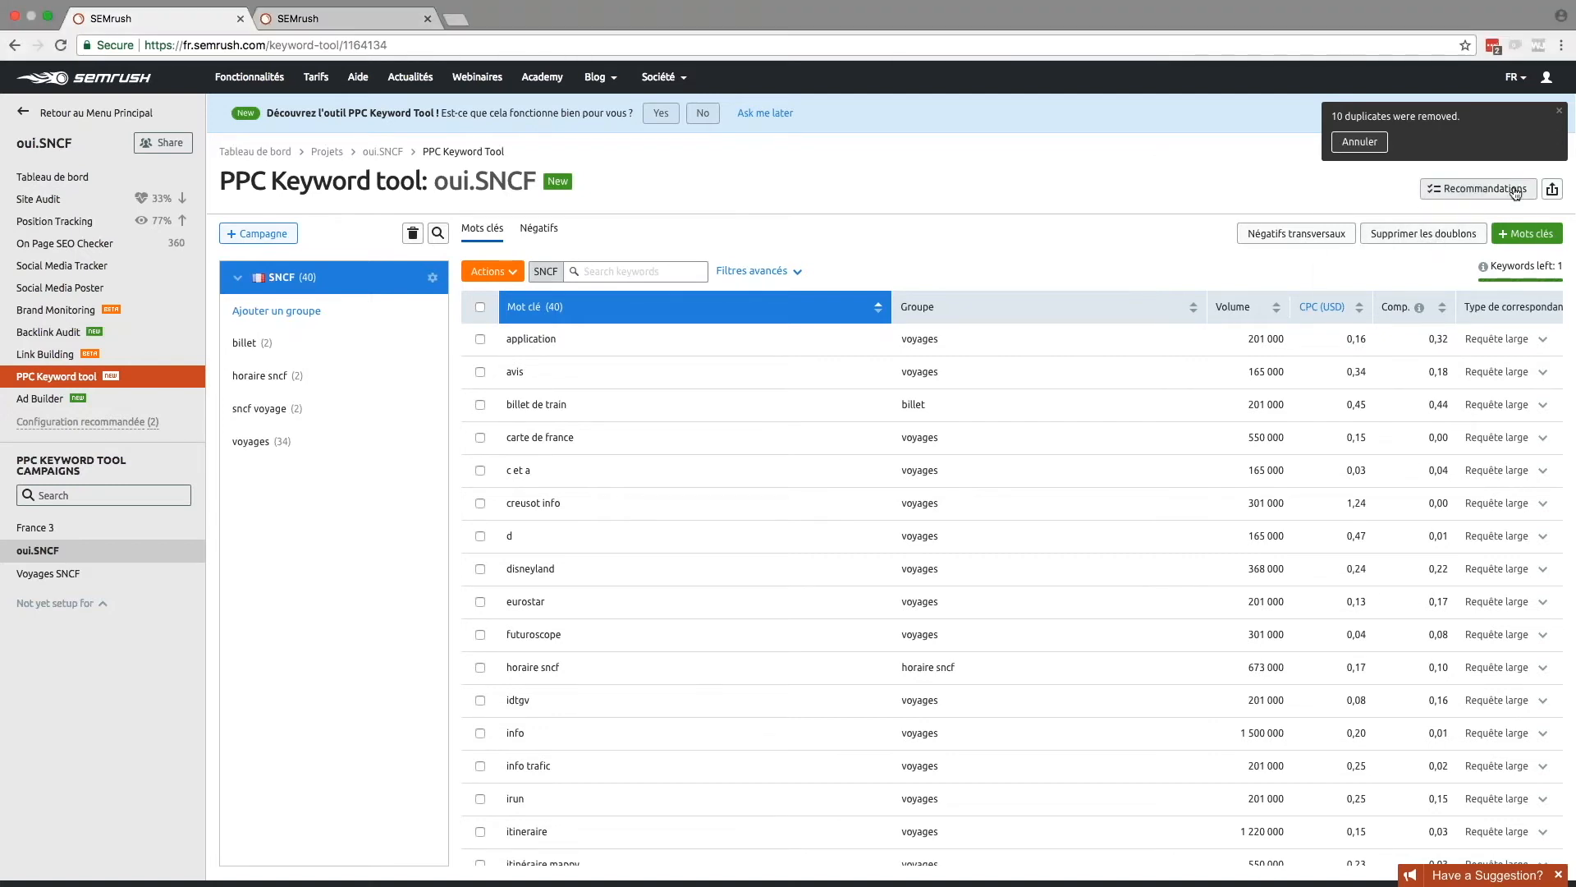
left_click(1476, 188)
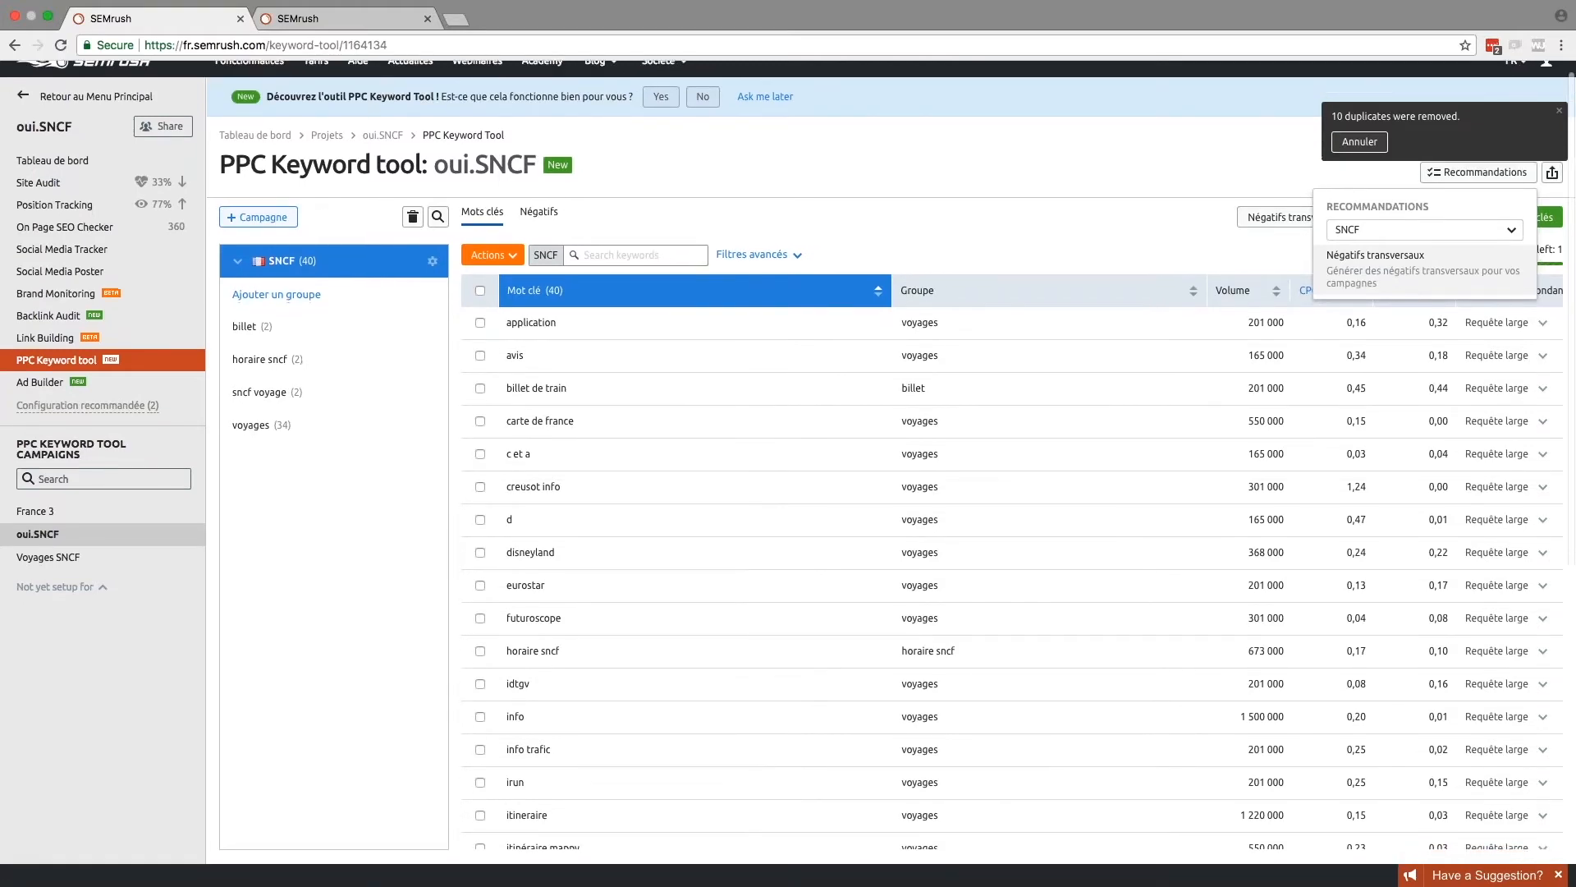
left_click(1404, 275)
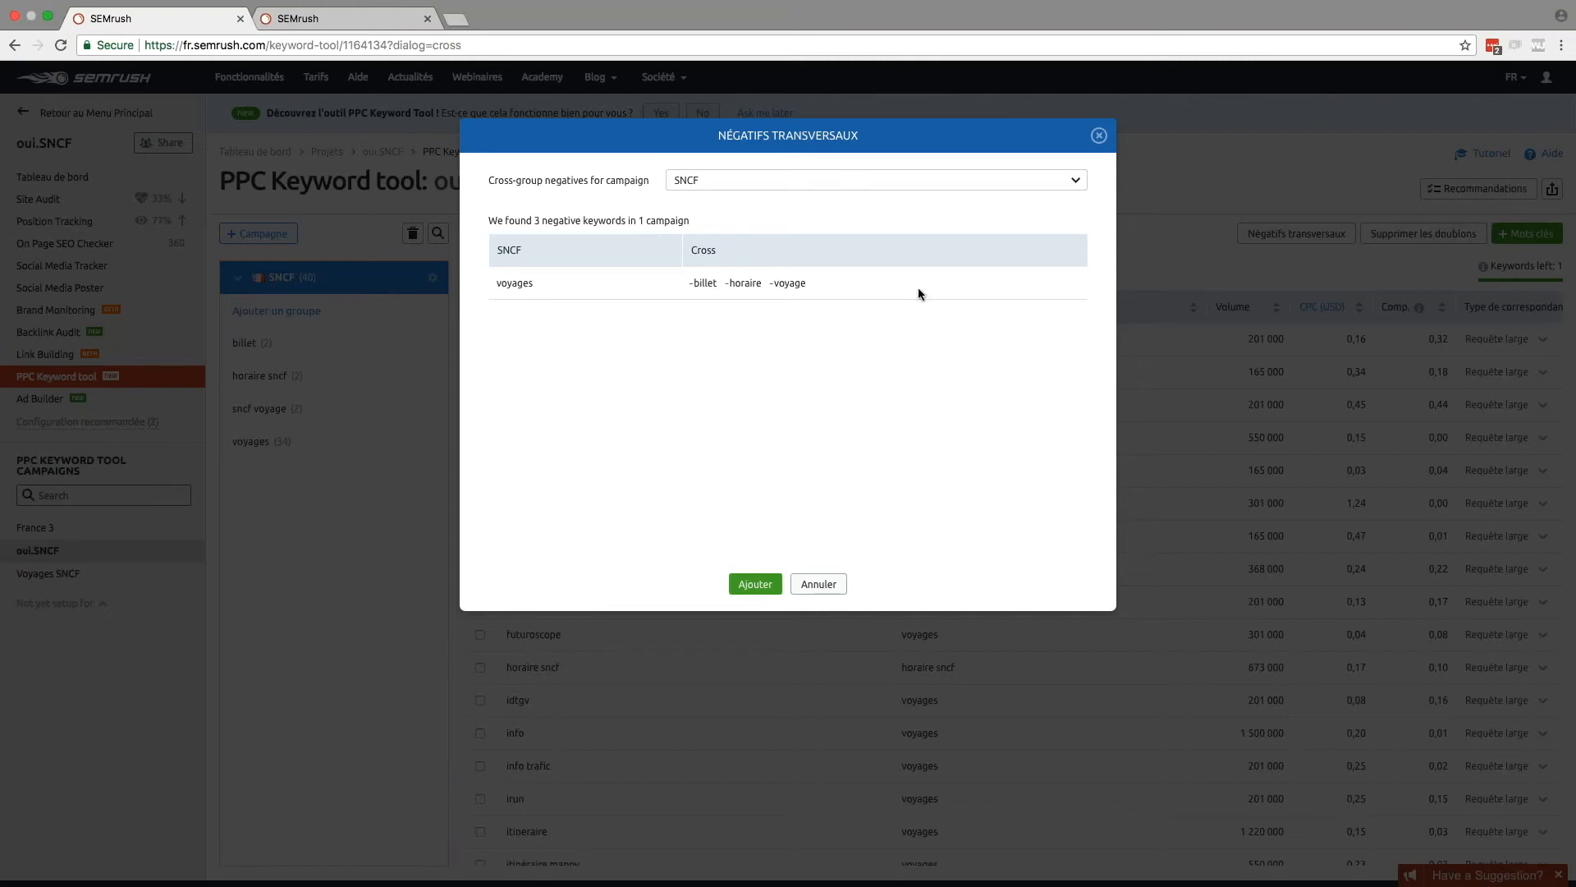
left_click(1077, 180)
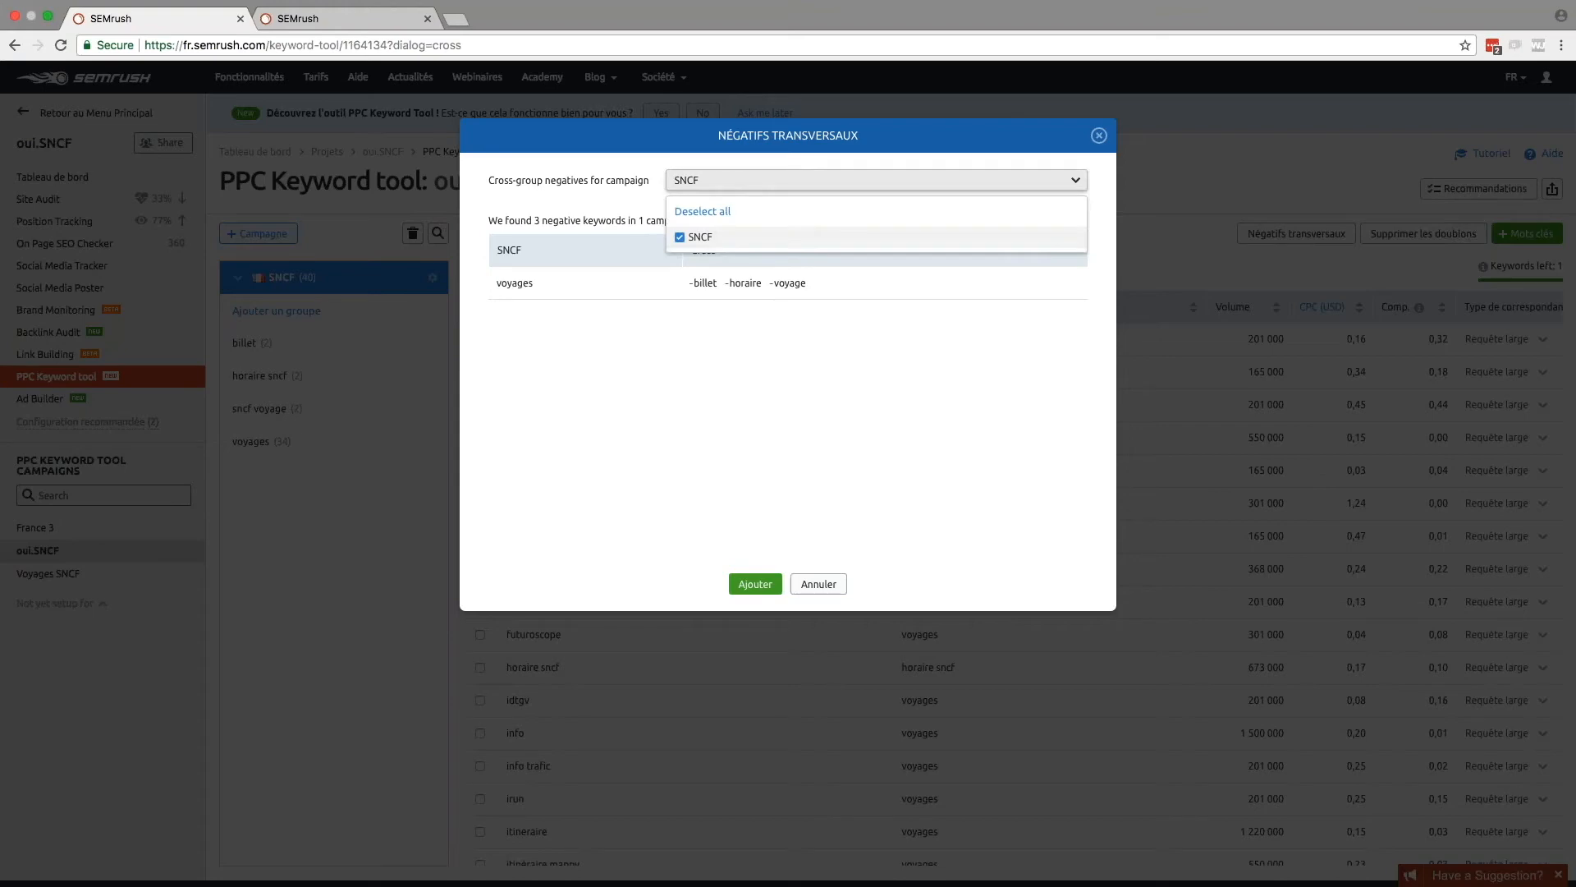
left_click(653, 332)
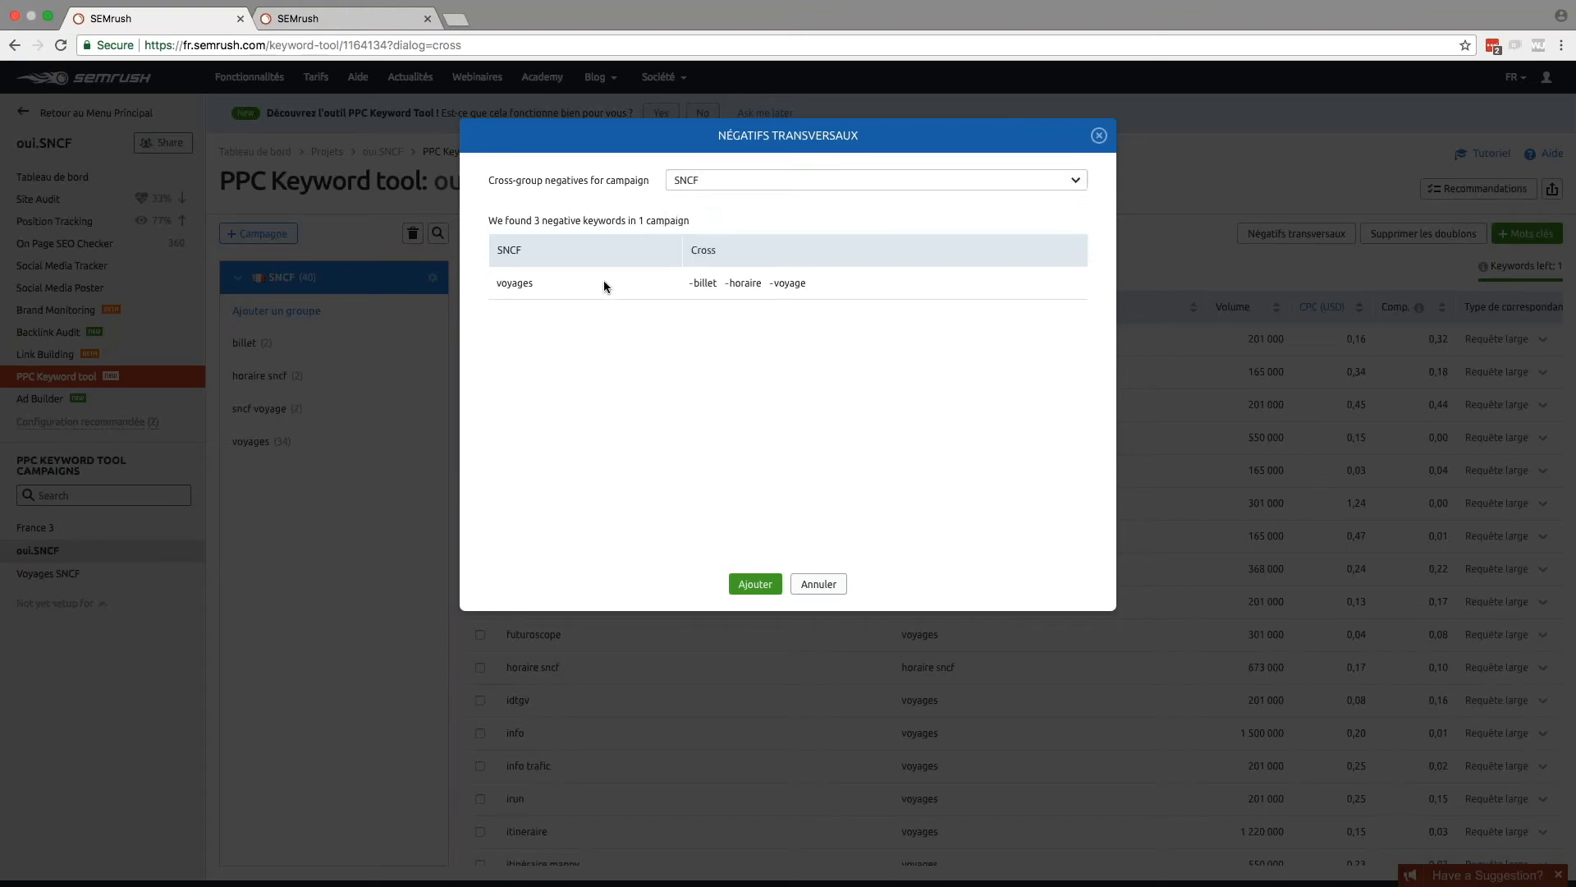
left_click(755, 583)
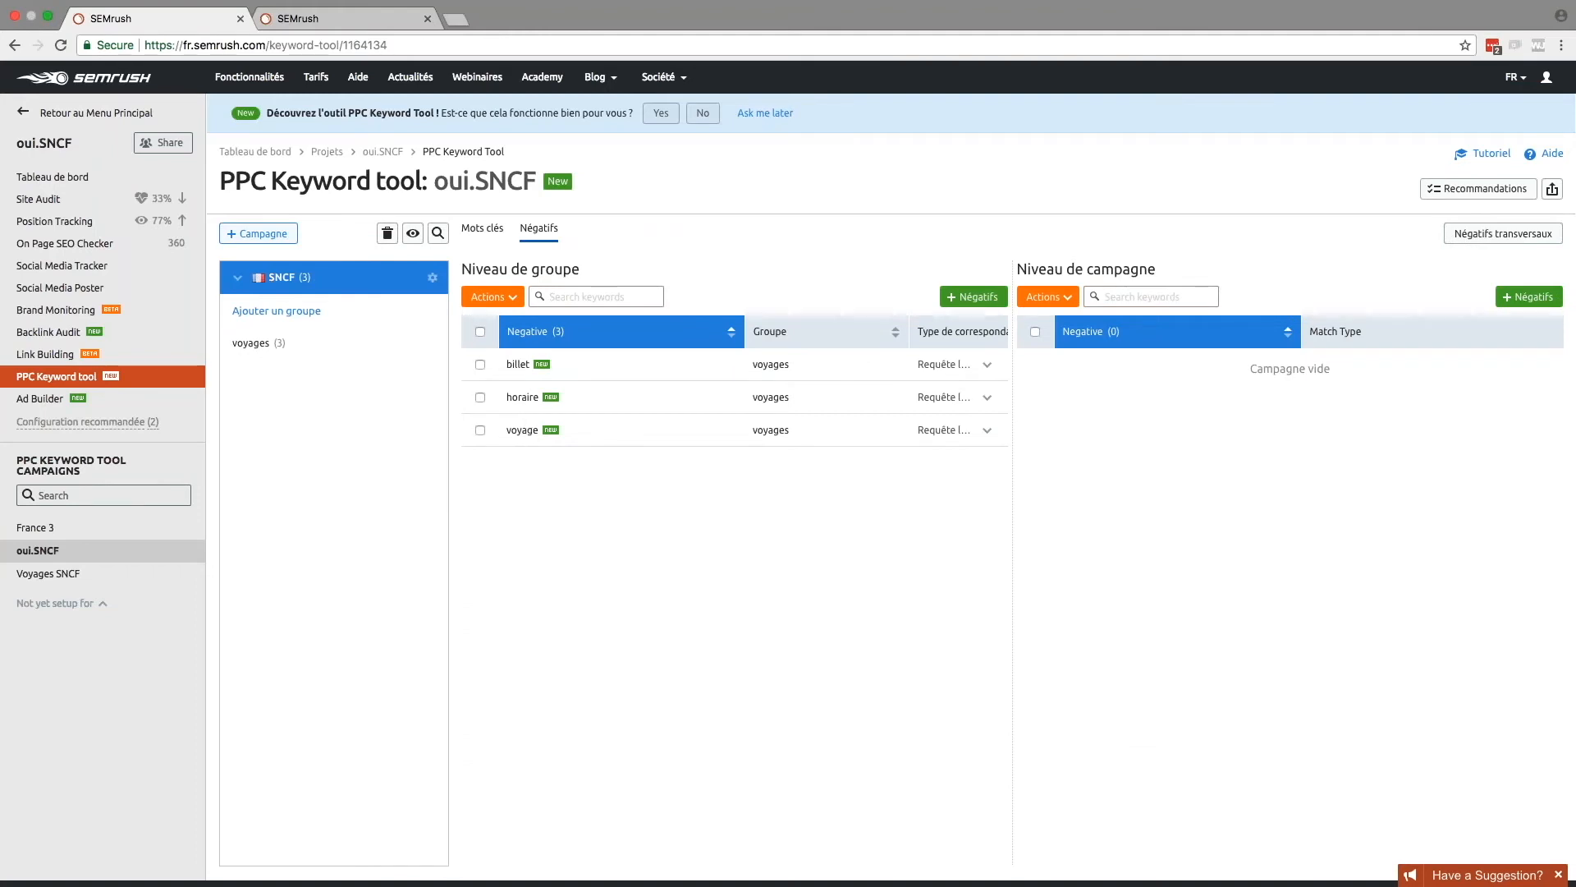
Step: Review the voyages group's negatives and keyword list, and check for remaining recommendations
left_click(271, 345)
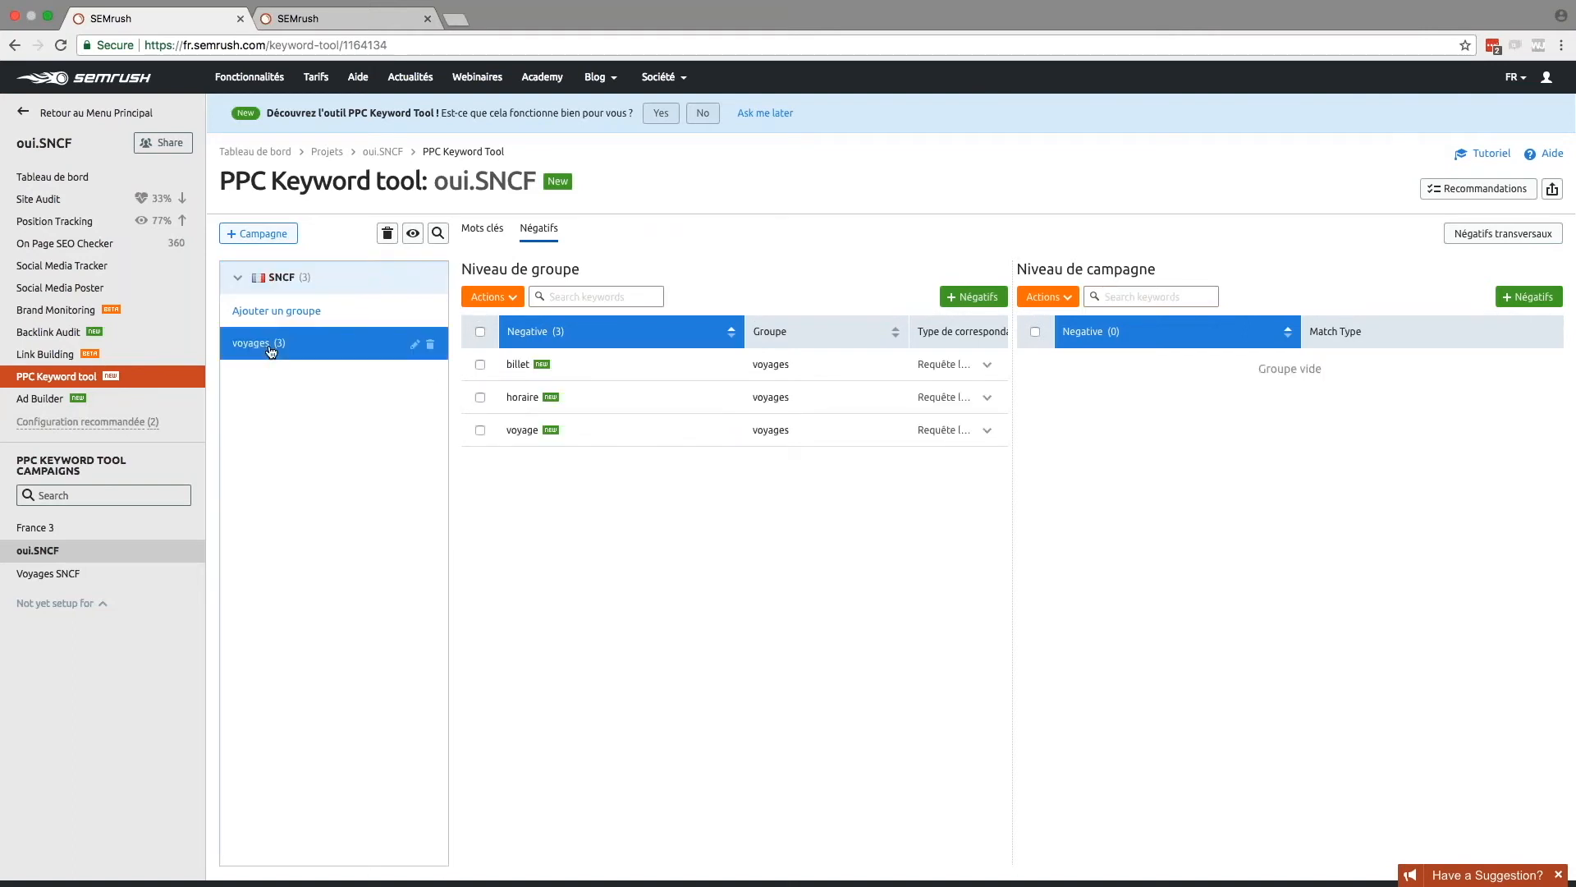
left_click(495, 239)
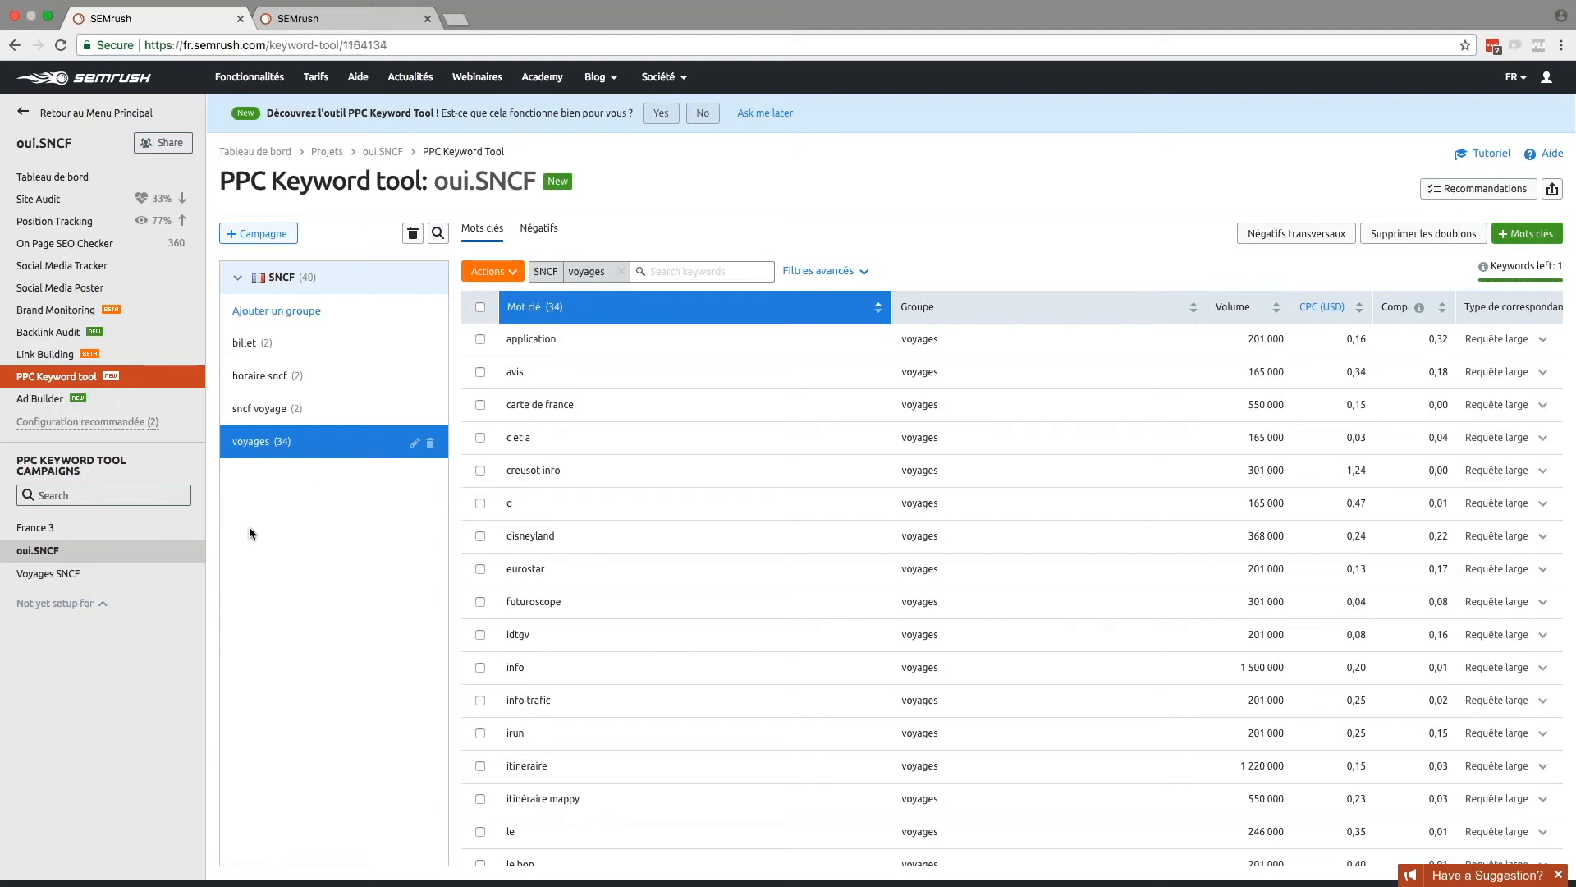
scroll(378, 426, "down", 2)
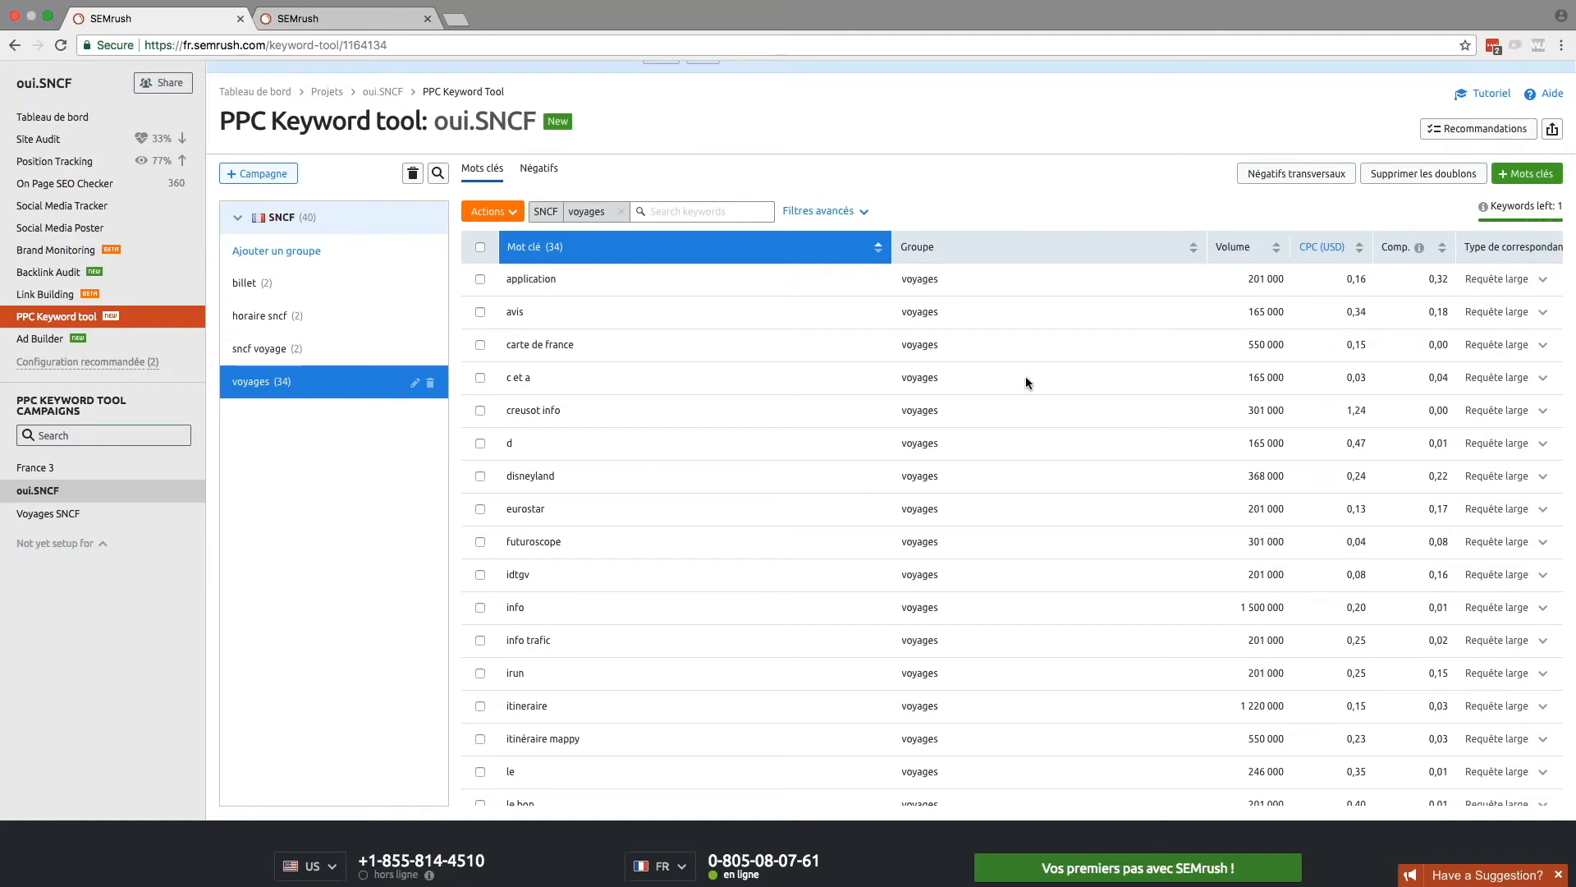
scroll(1054, 572, "down", 5)
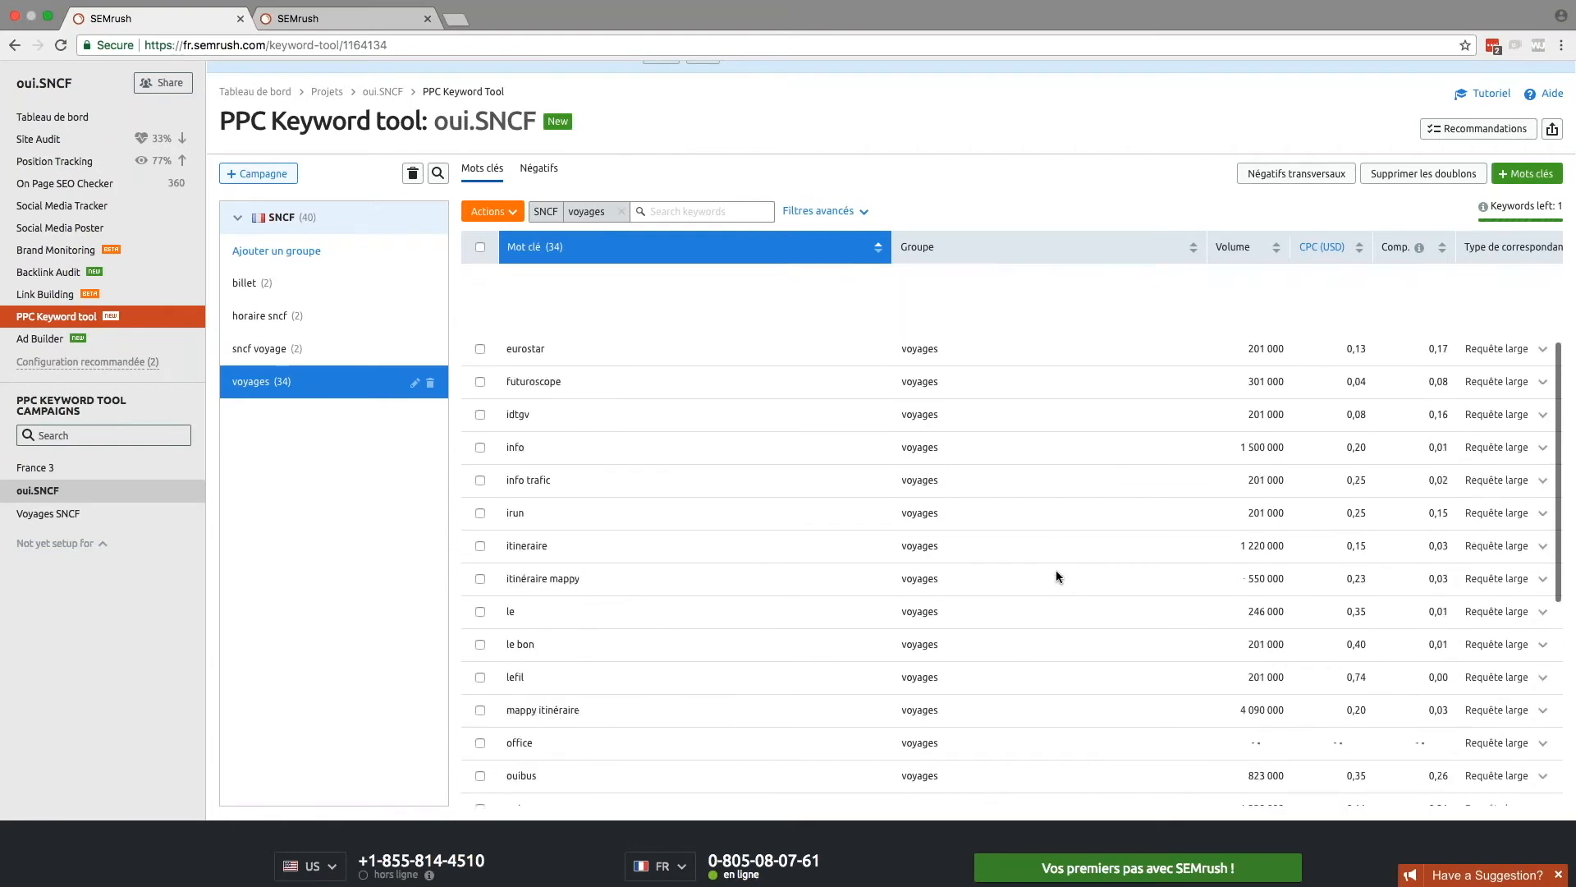
scroll(1056, 576, "up", 5)
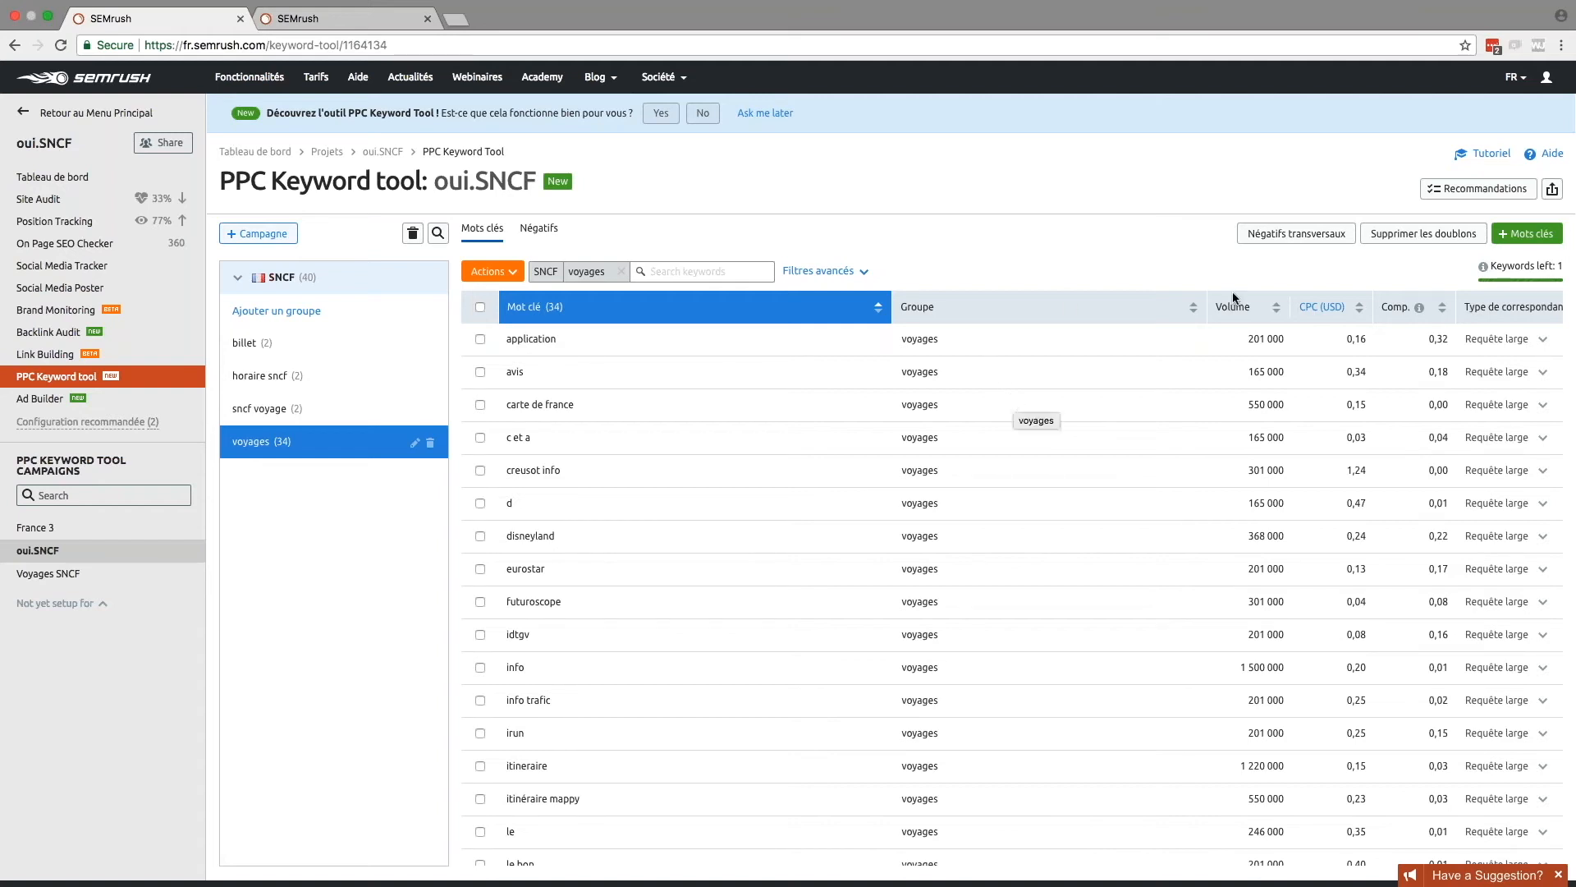
left_click(1483, 191)
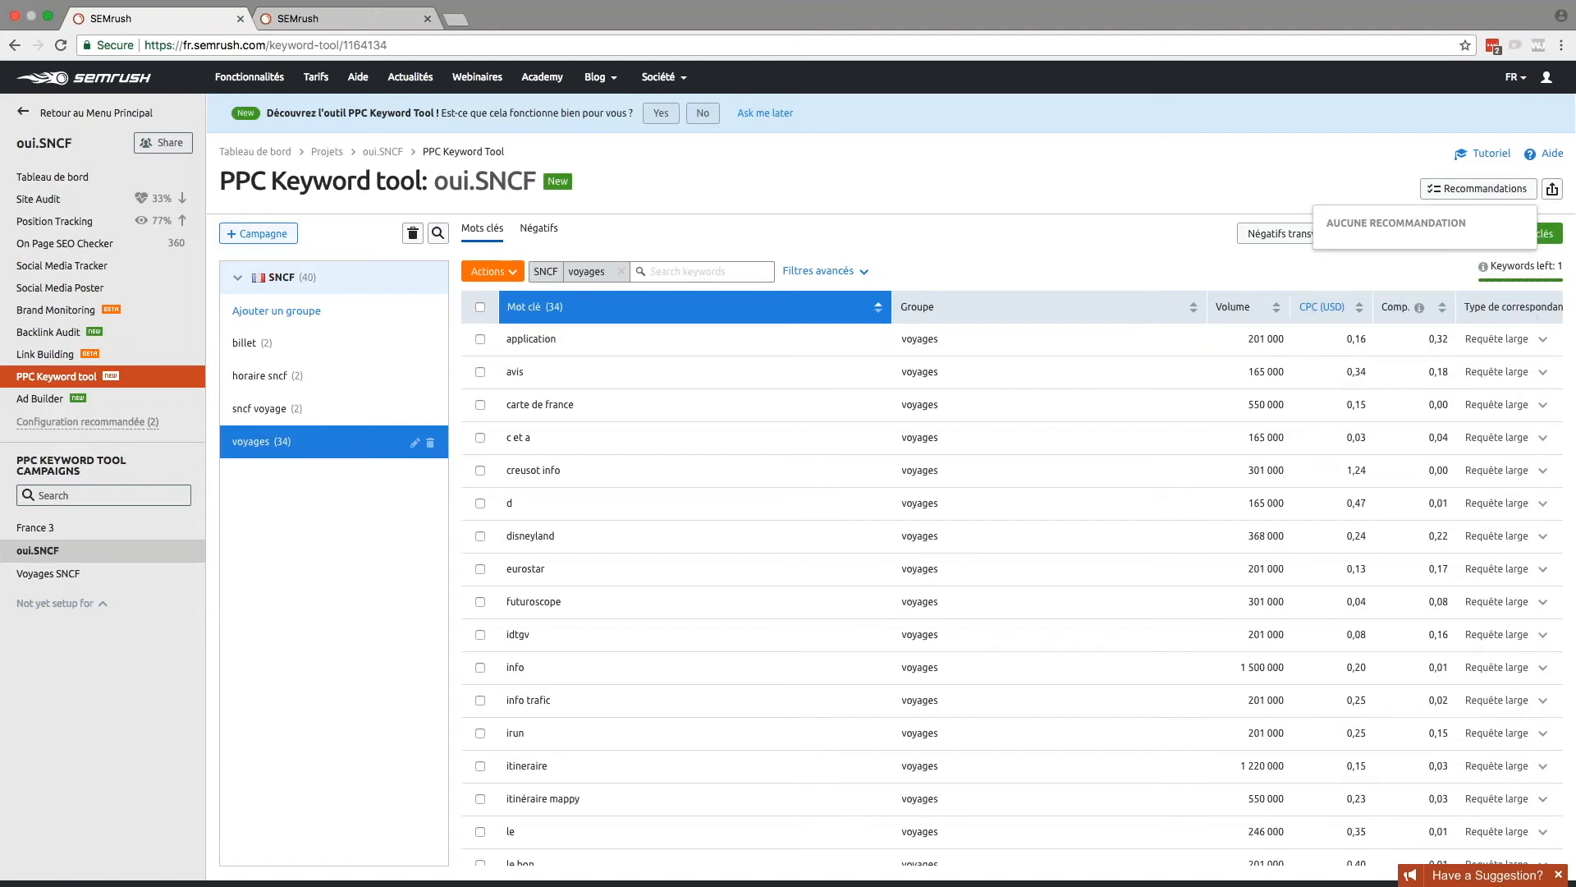
left_click(1365, 178)
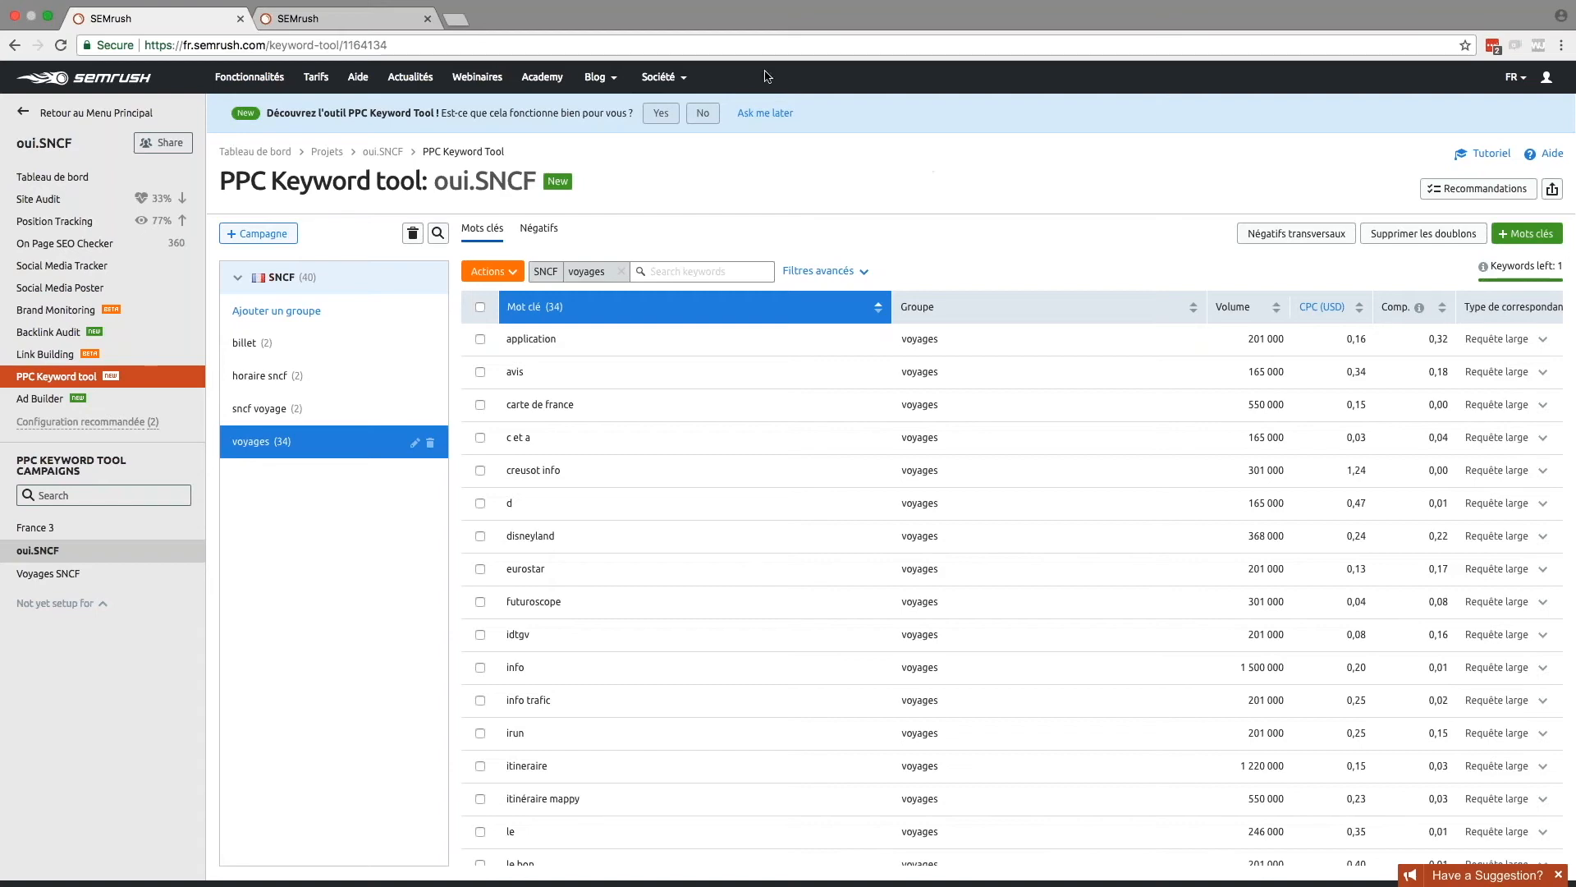
Step: Examine the Ad Builder setup's competitor domains and country choices for the Disneyland Paris project, and close it without setting up
left_click(383, 19)
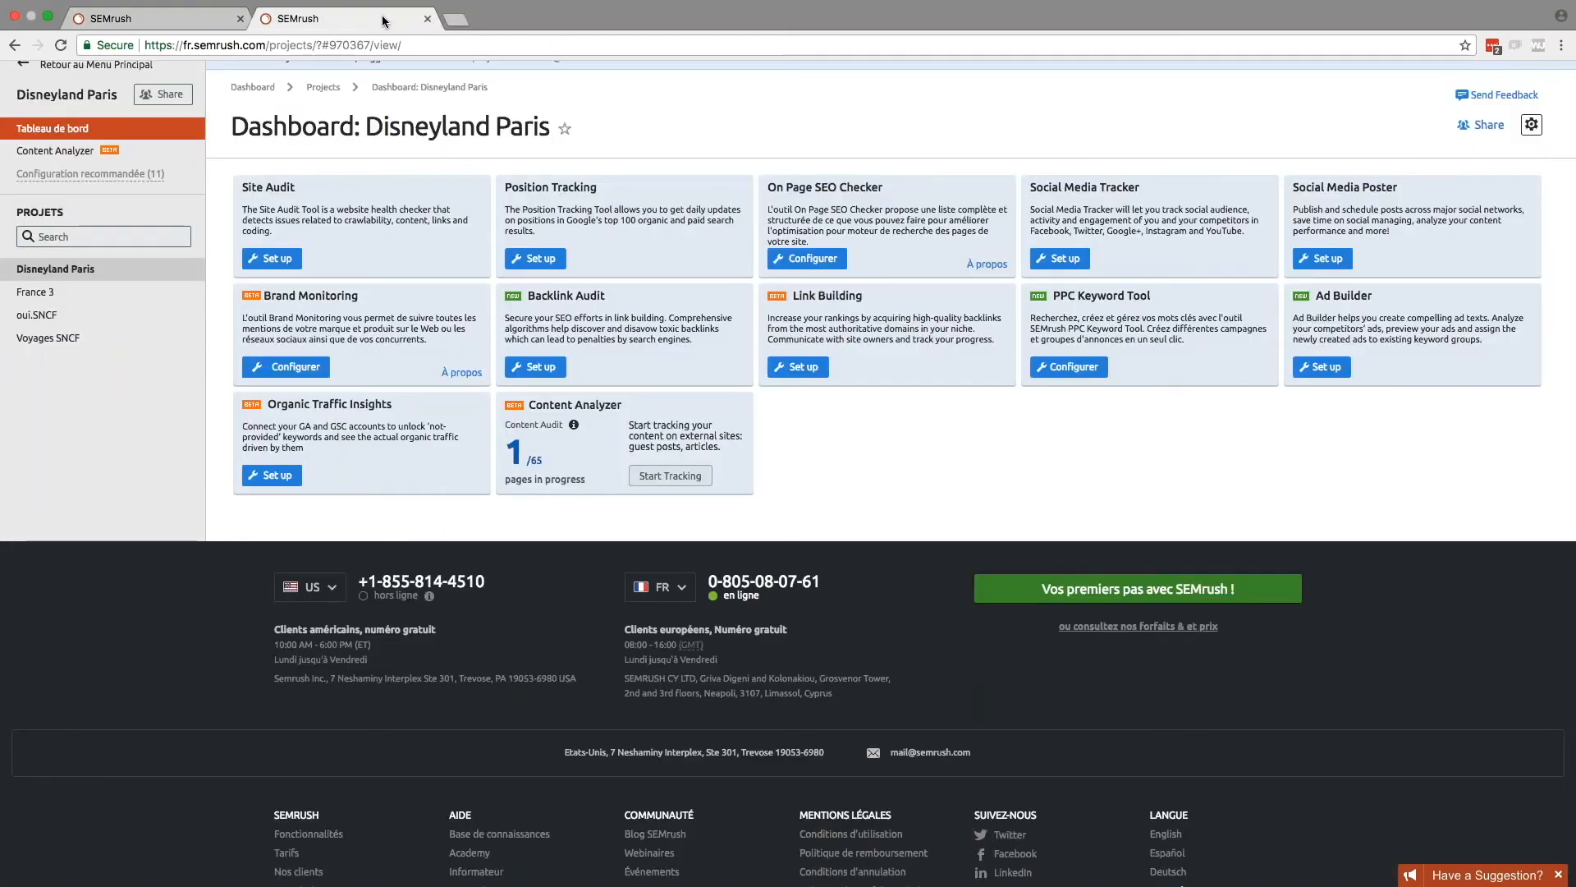
left_click(1305, 371)
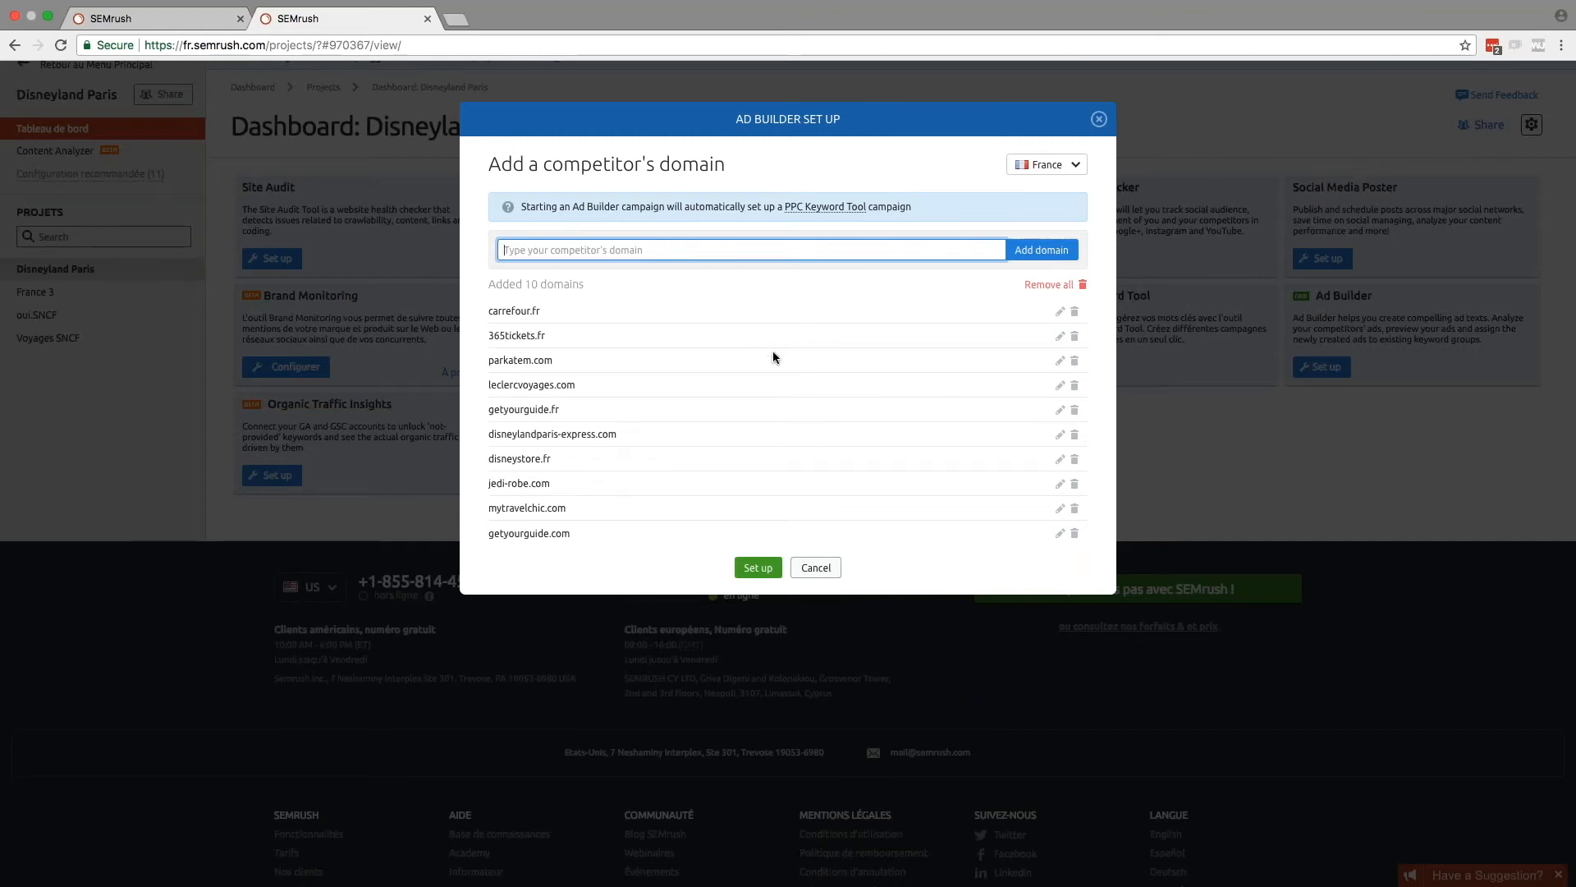
scroll(821, 448, "down", 1)
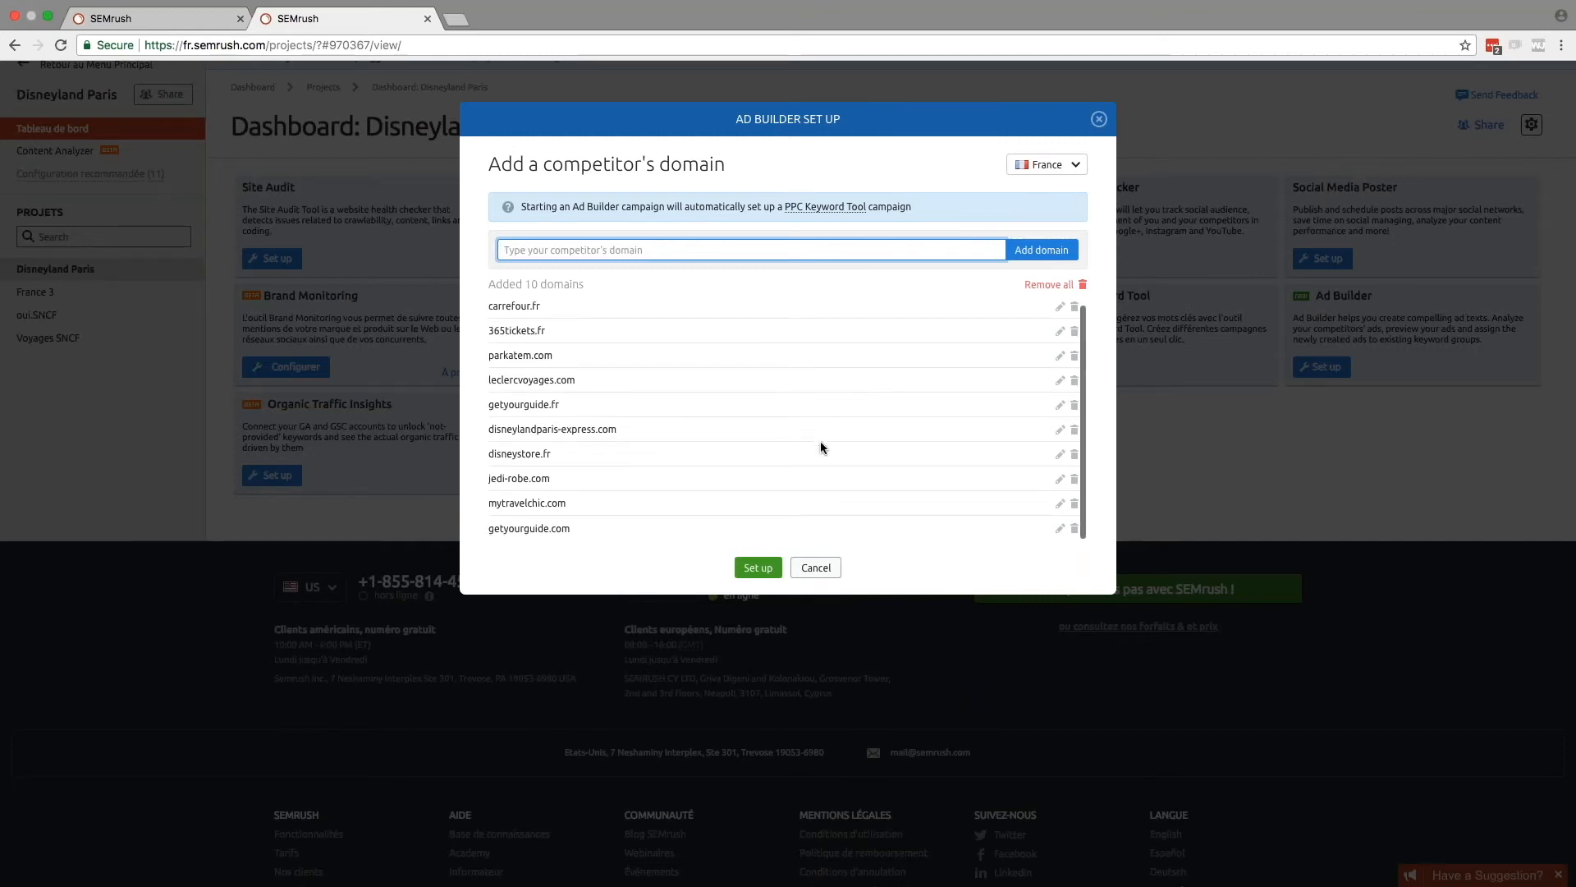
scroll(821, 447, "up", 1)
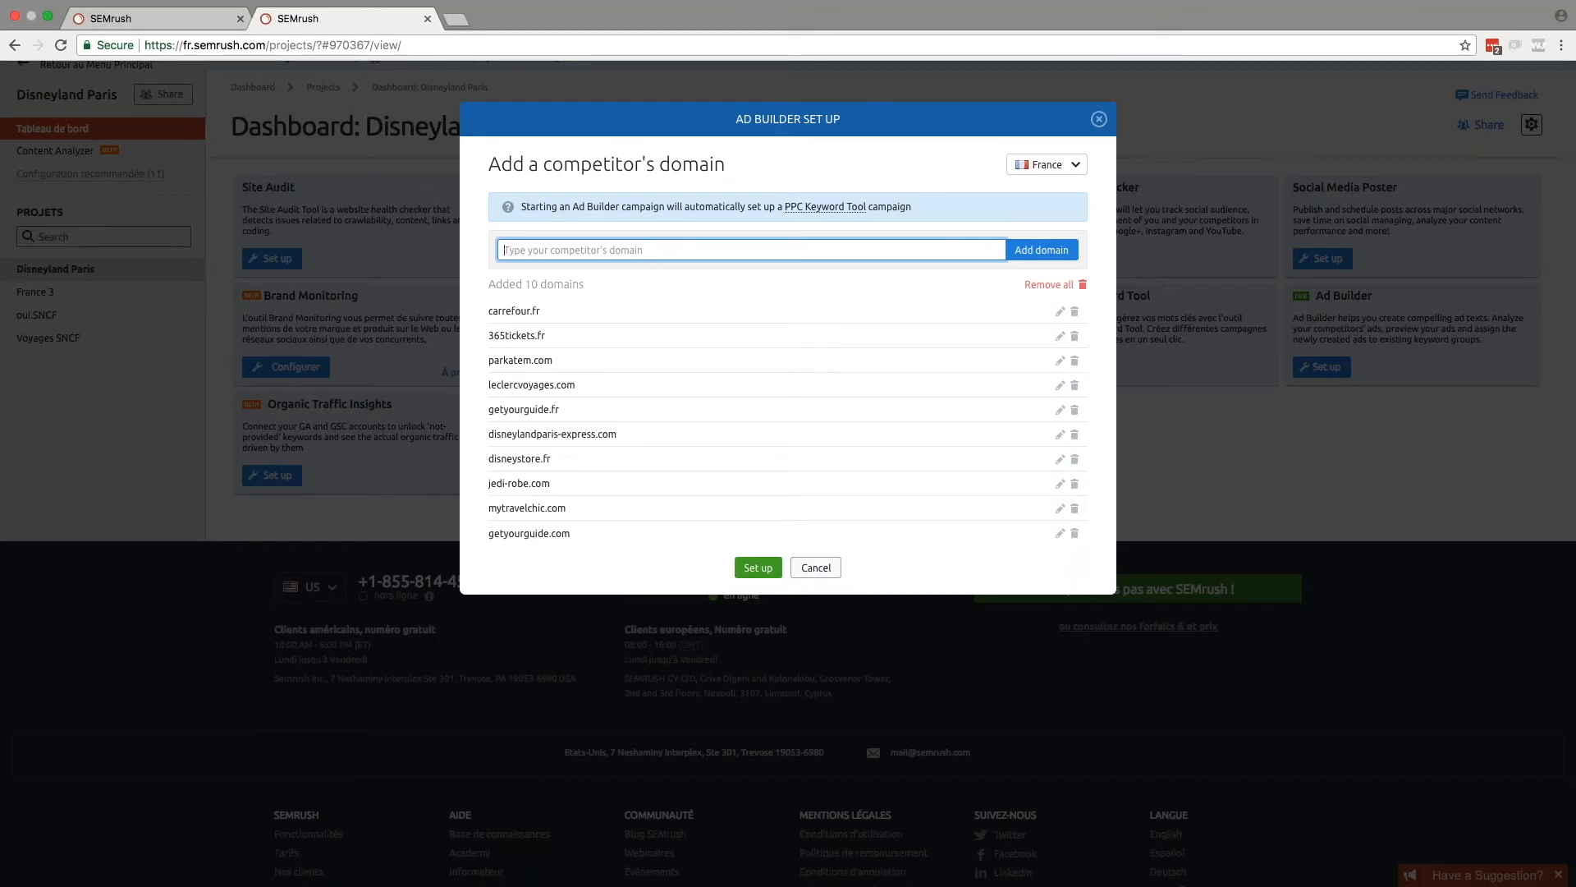
left_click(1047, 164)
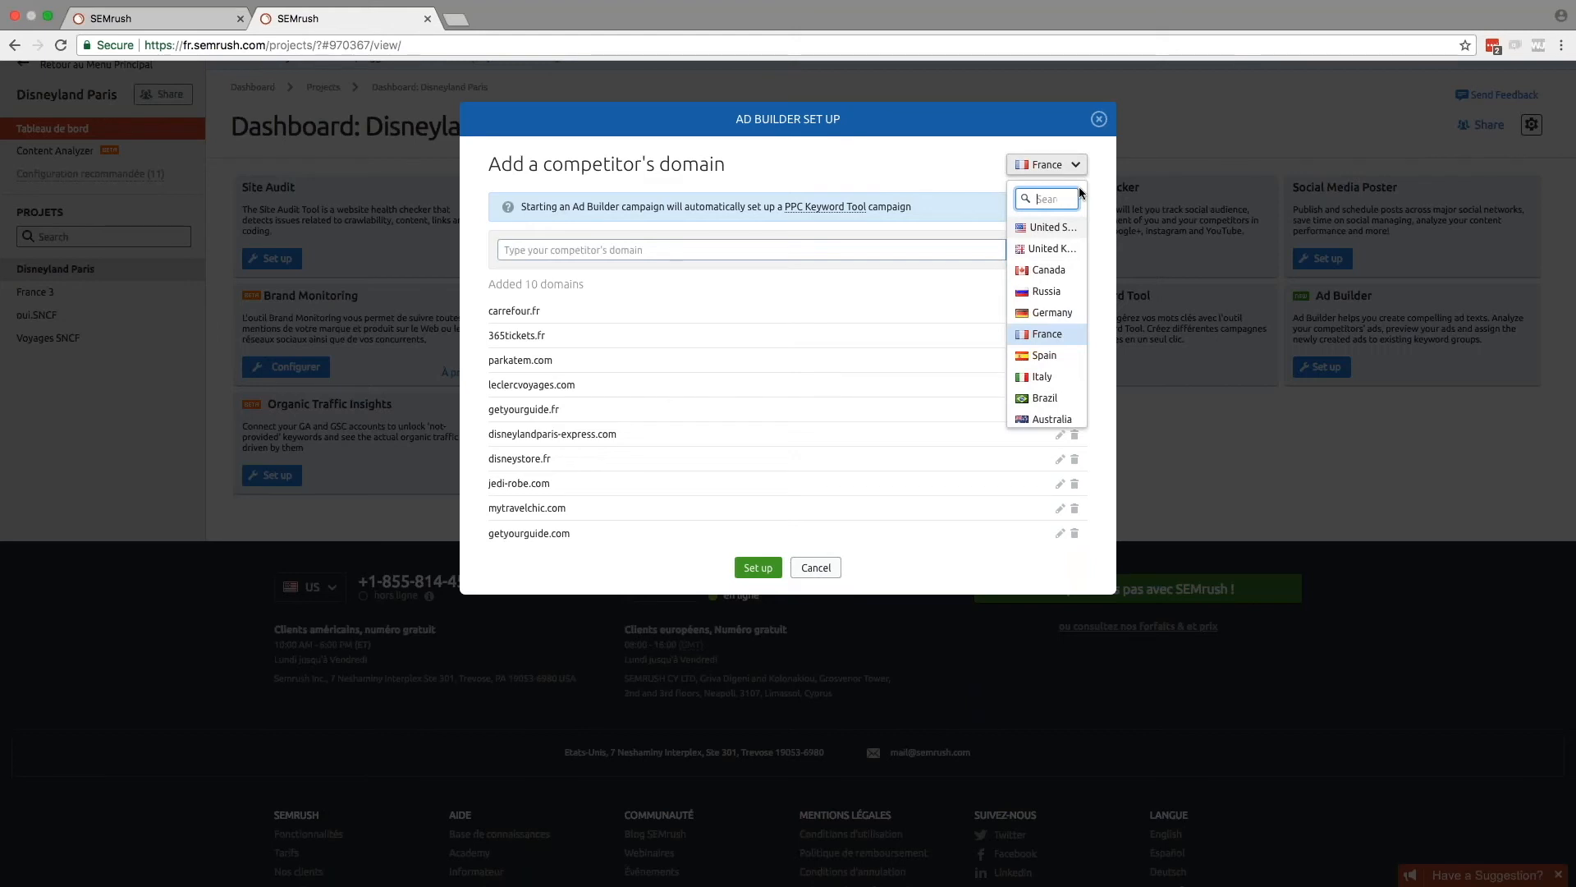
left_click(1076, 165)
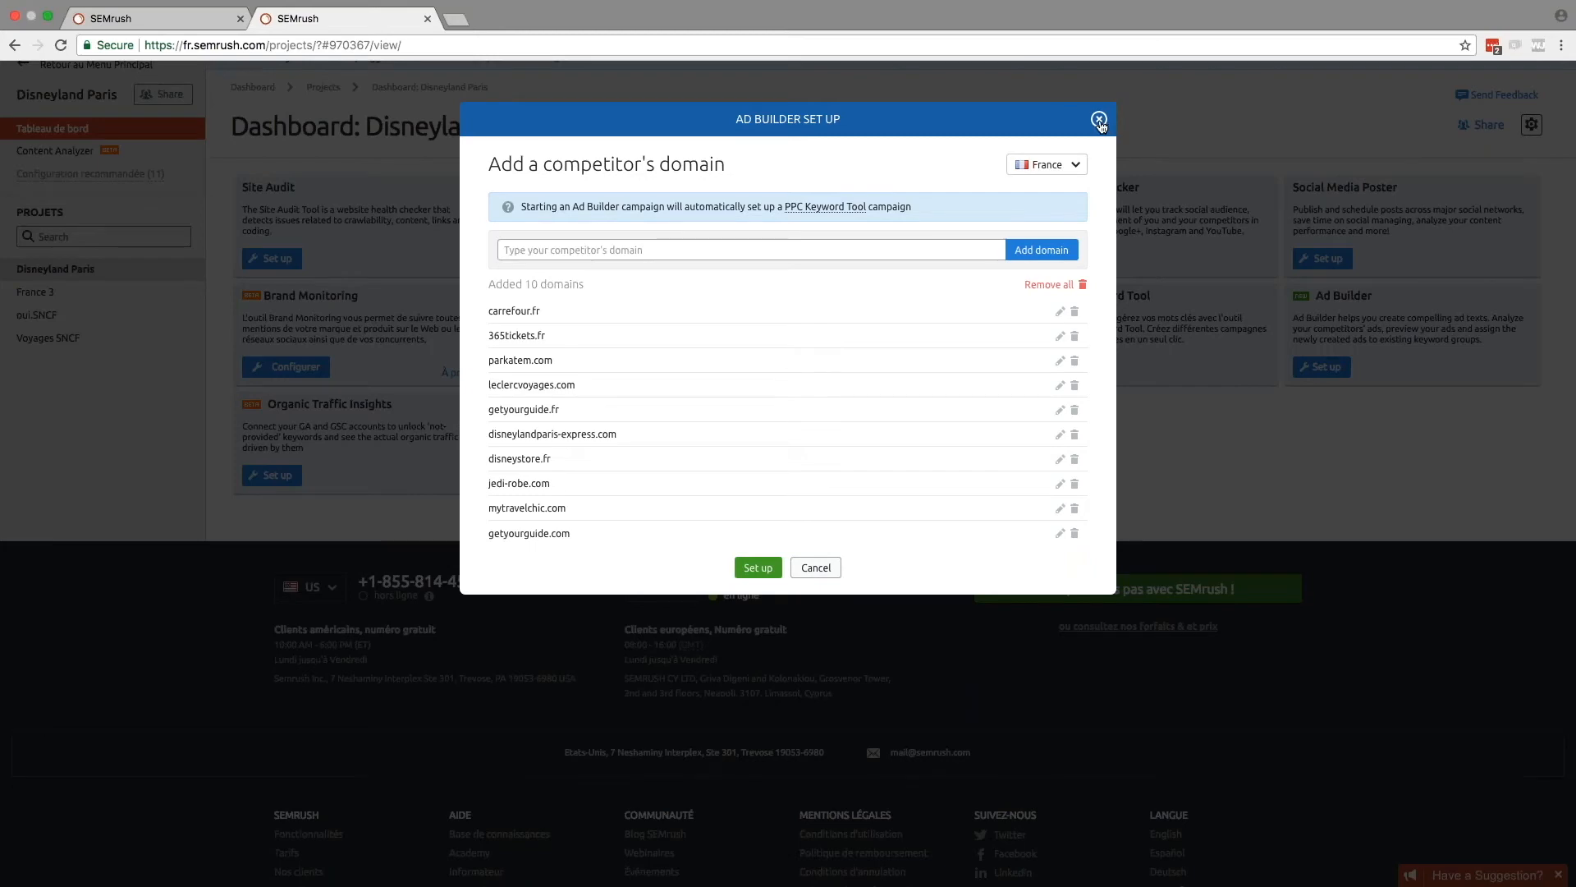
left_click(1099, 119)
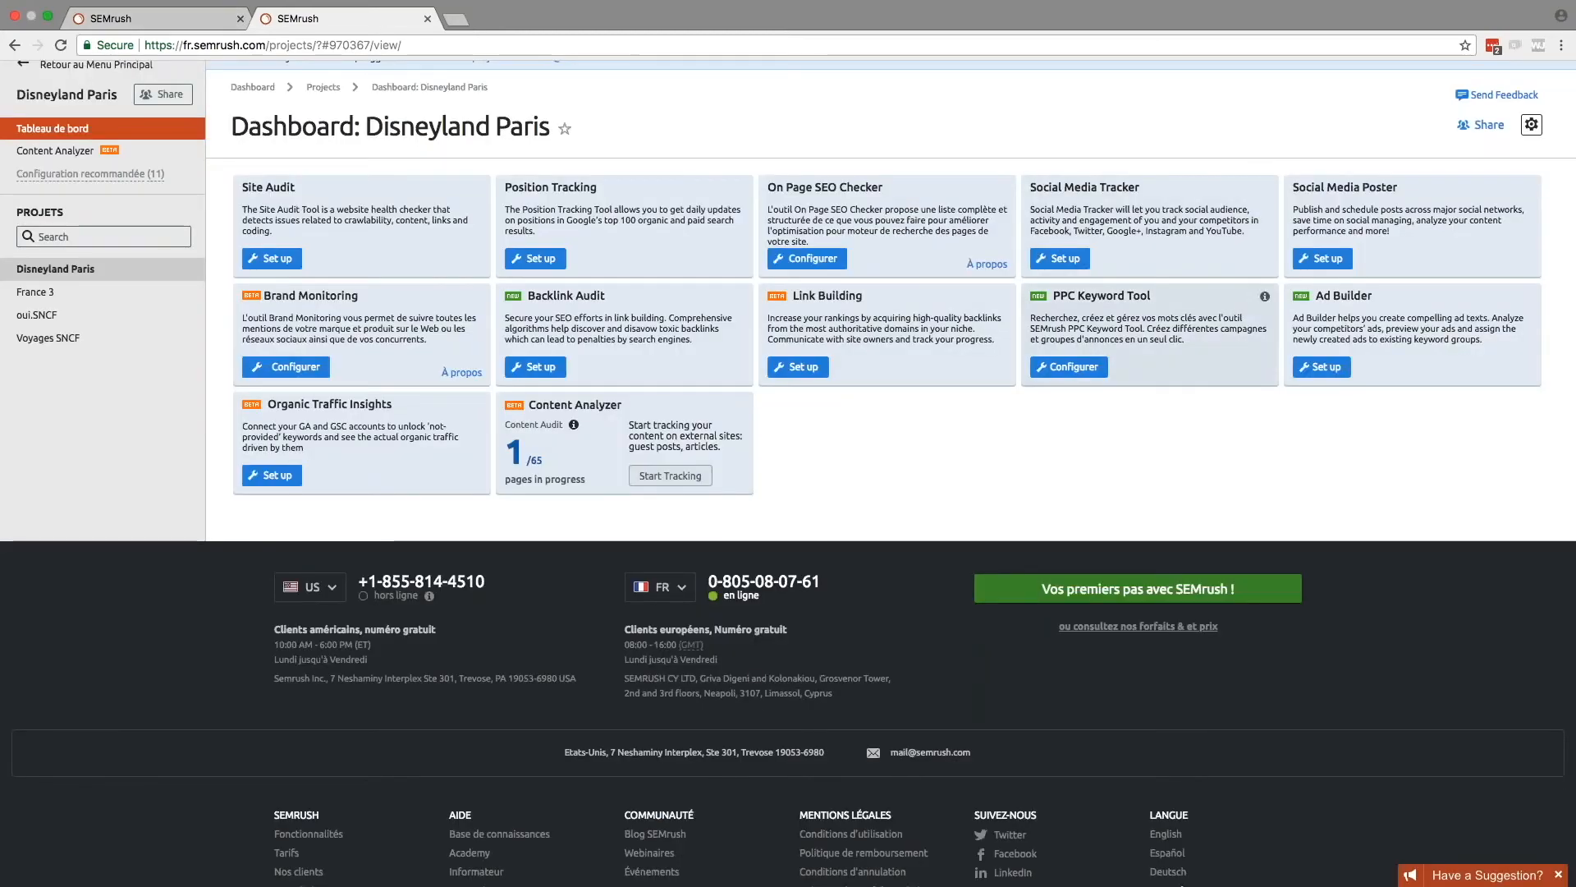
Step: Look at the Disneyland Paris Ad Builder setup again, close it, and open Ad Builder for the oui.SNCF project
left_click(1311, 370)
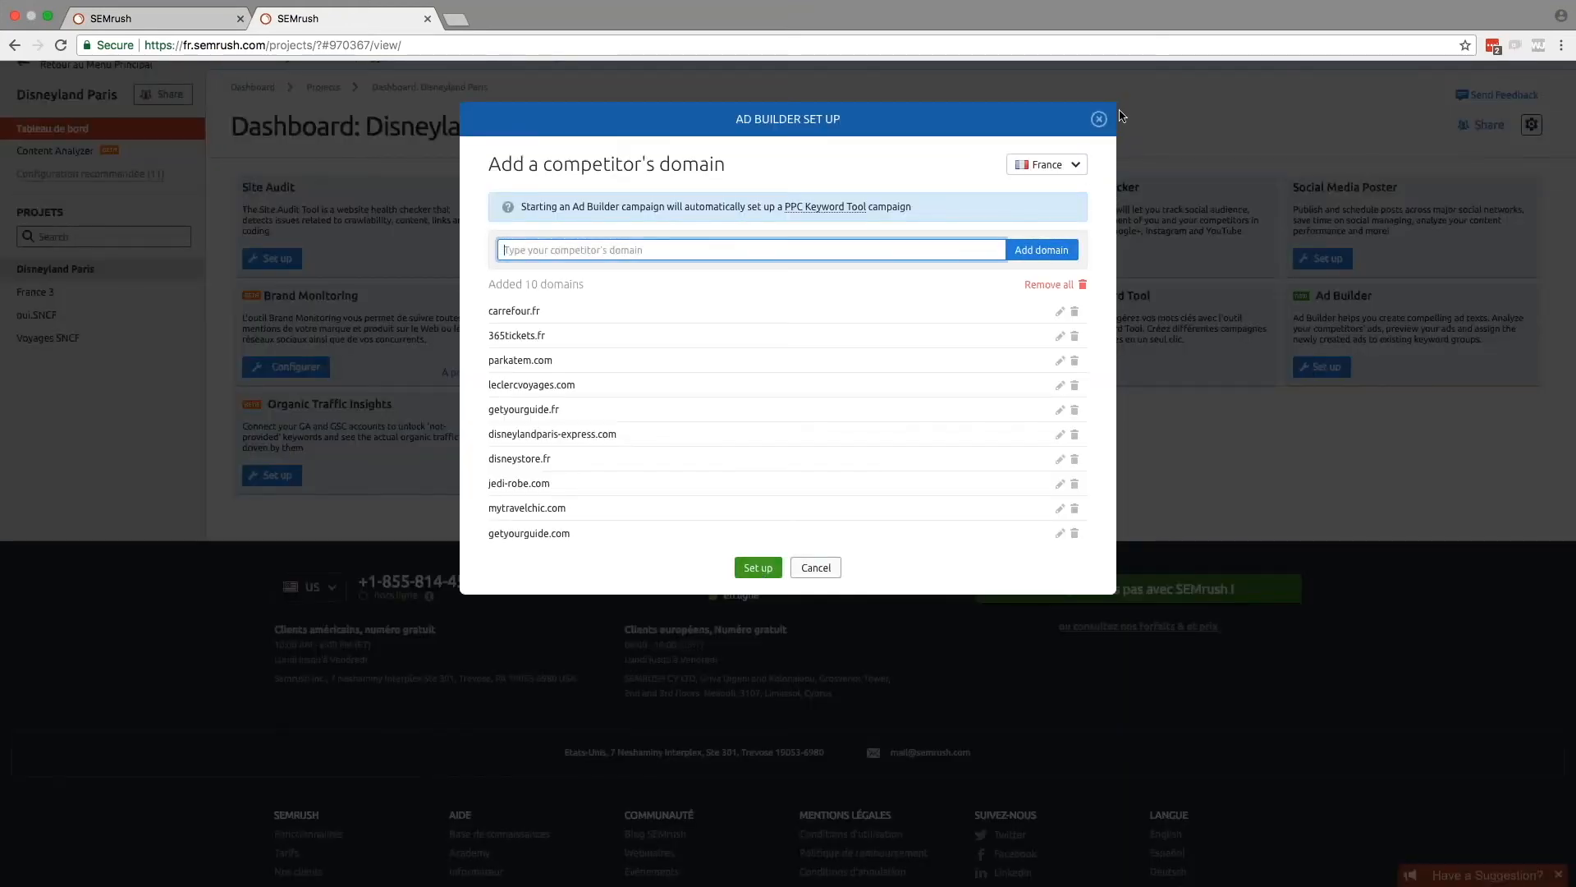
left_click(1099, 119)
left_click(181, 20)
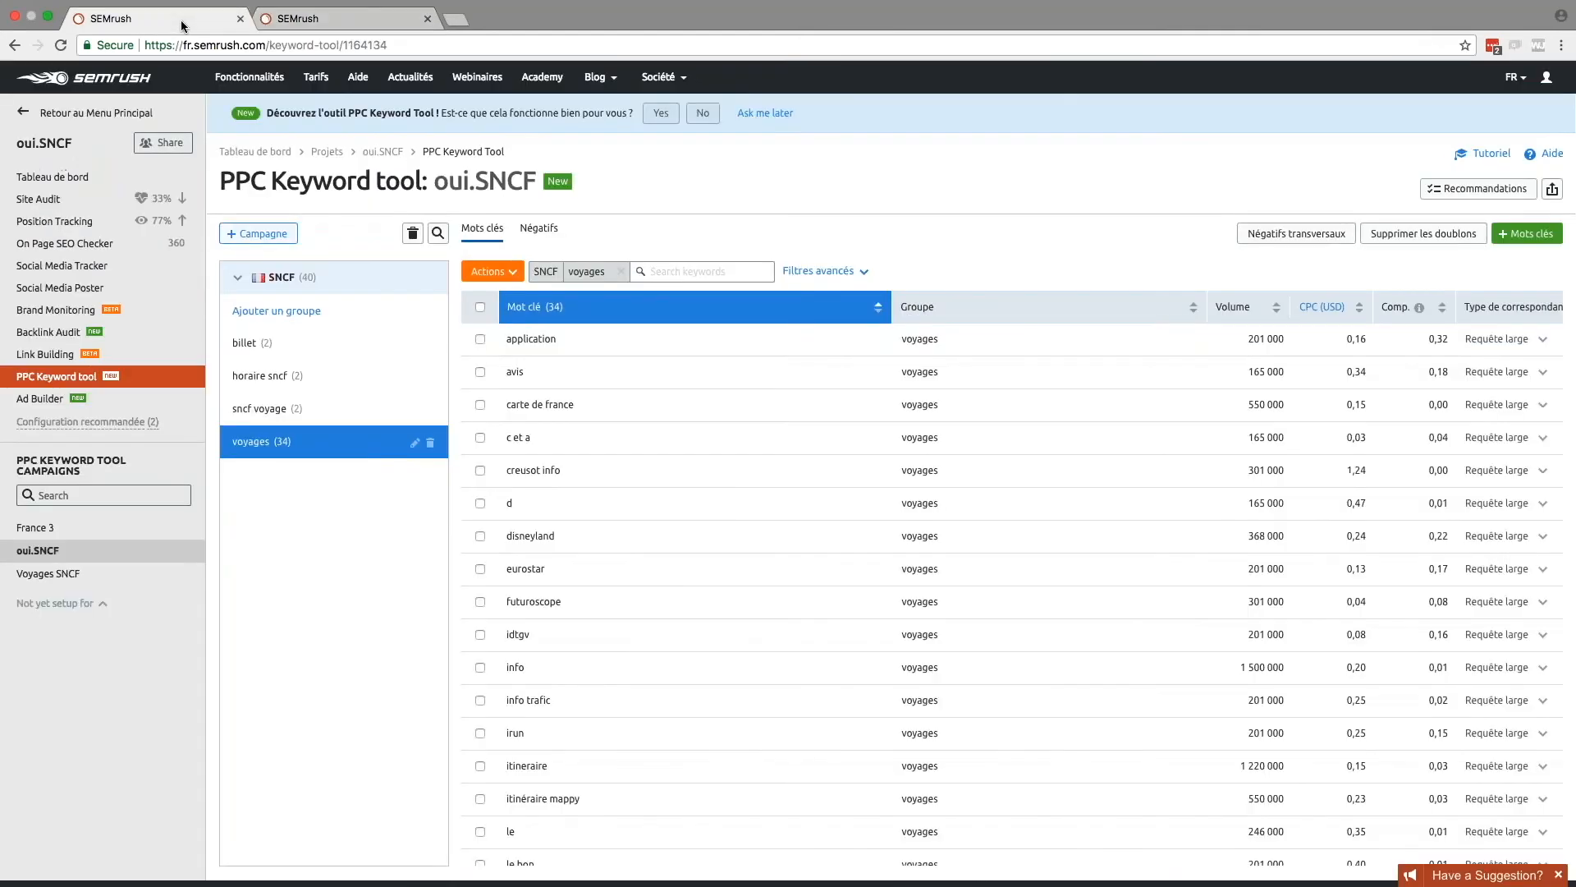
left_click(61, 399)
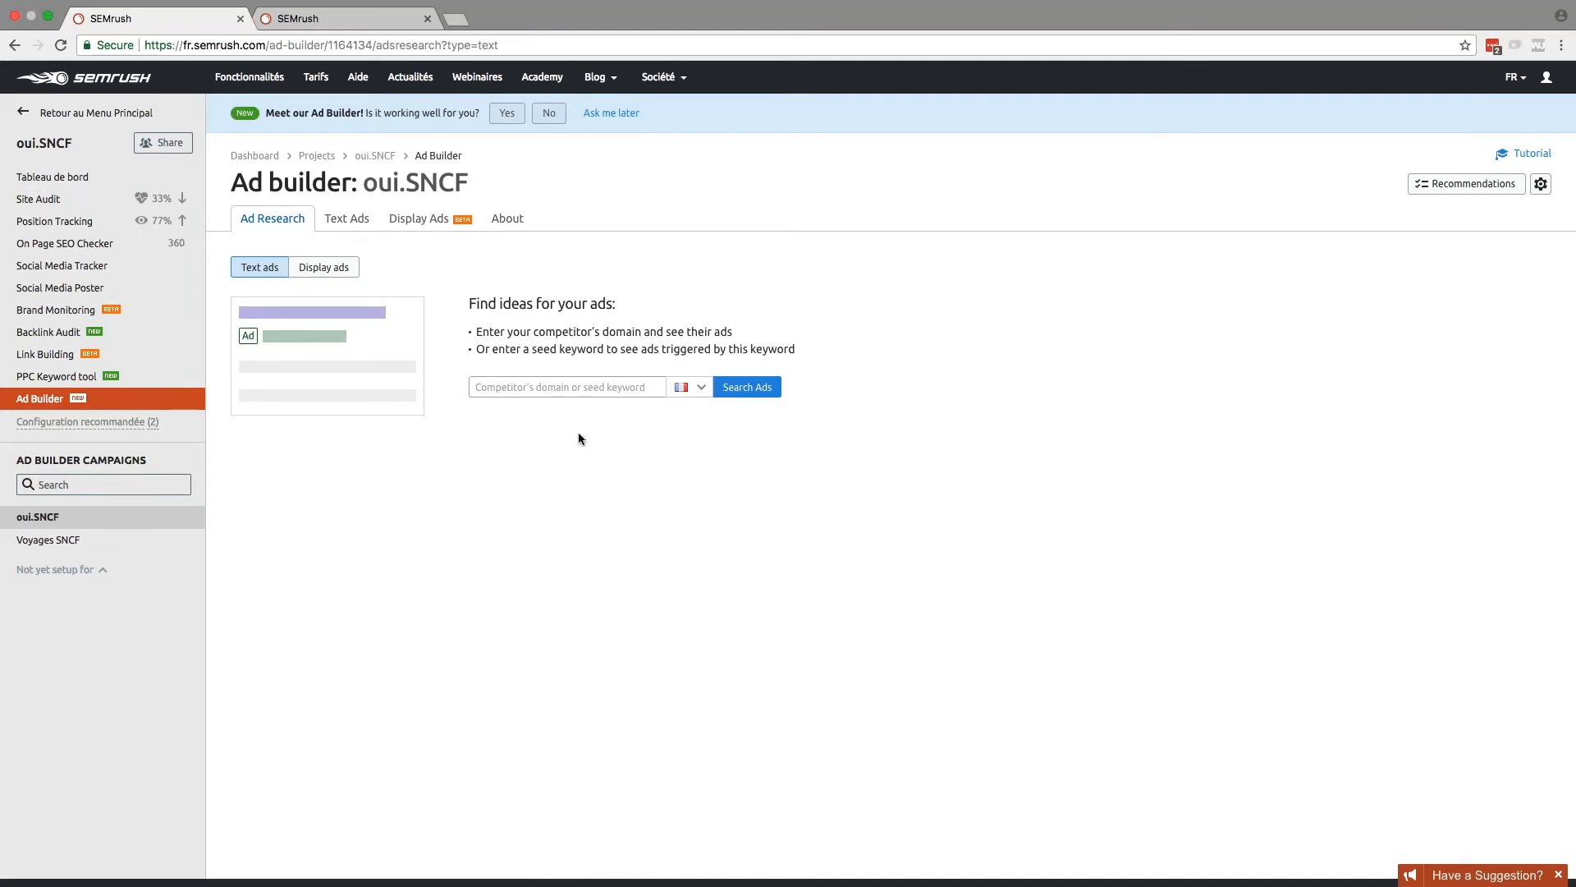
Step: Search for text ads run by the competitor flixbus.fr in France
left_click(587, 388)
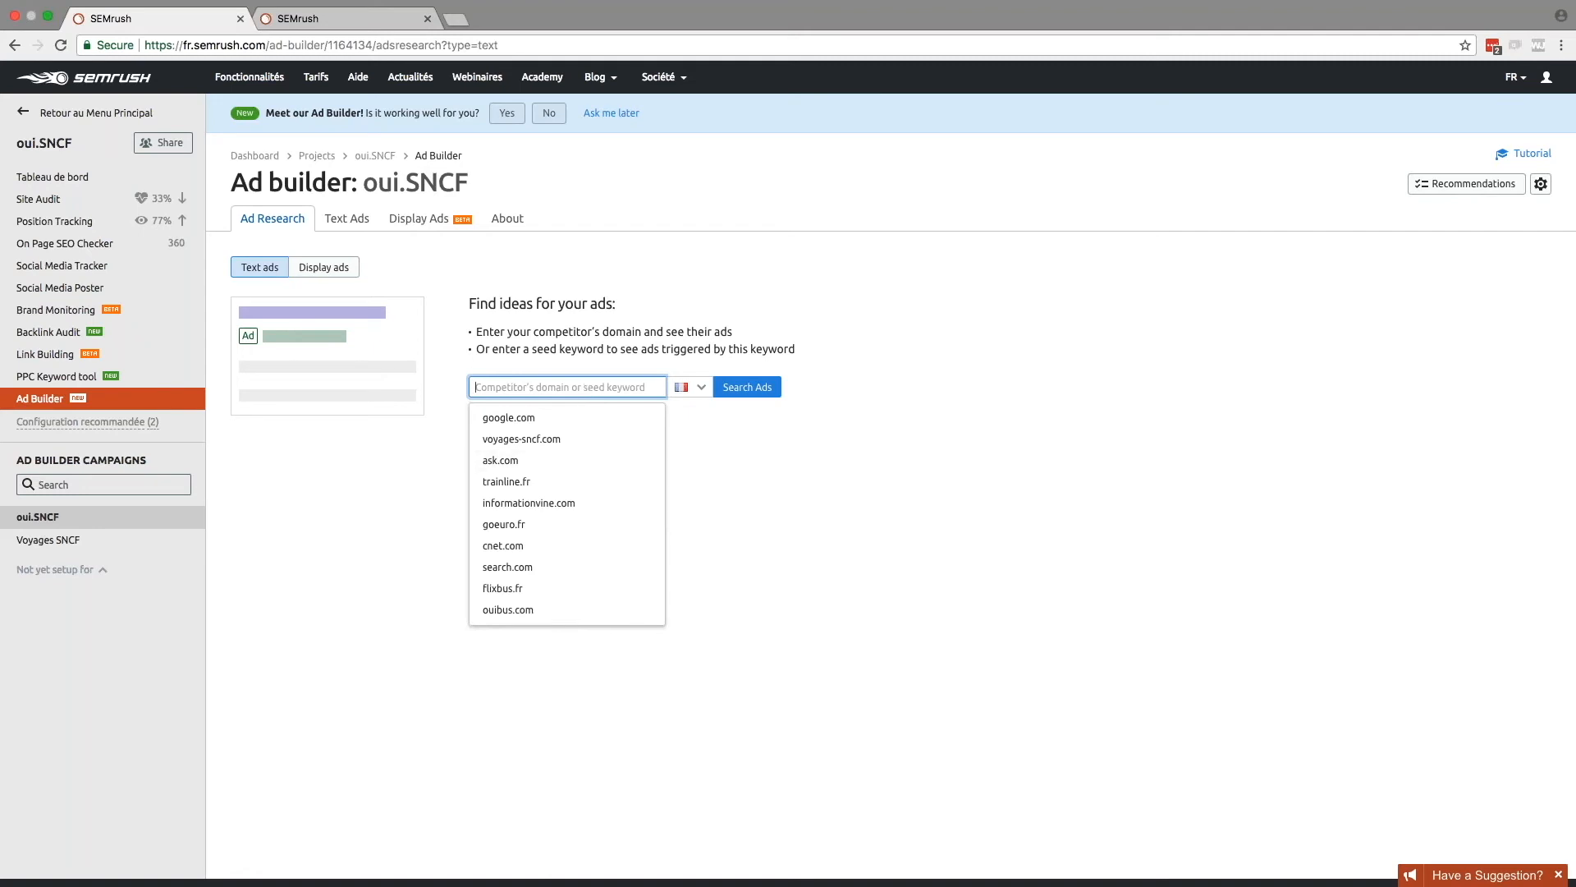
left_click(526, 589)
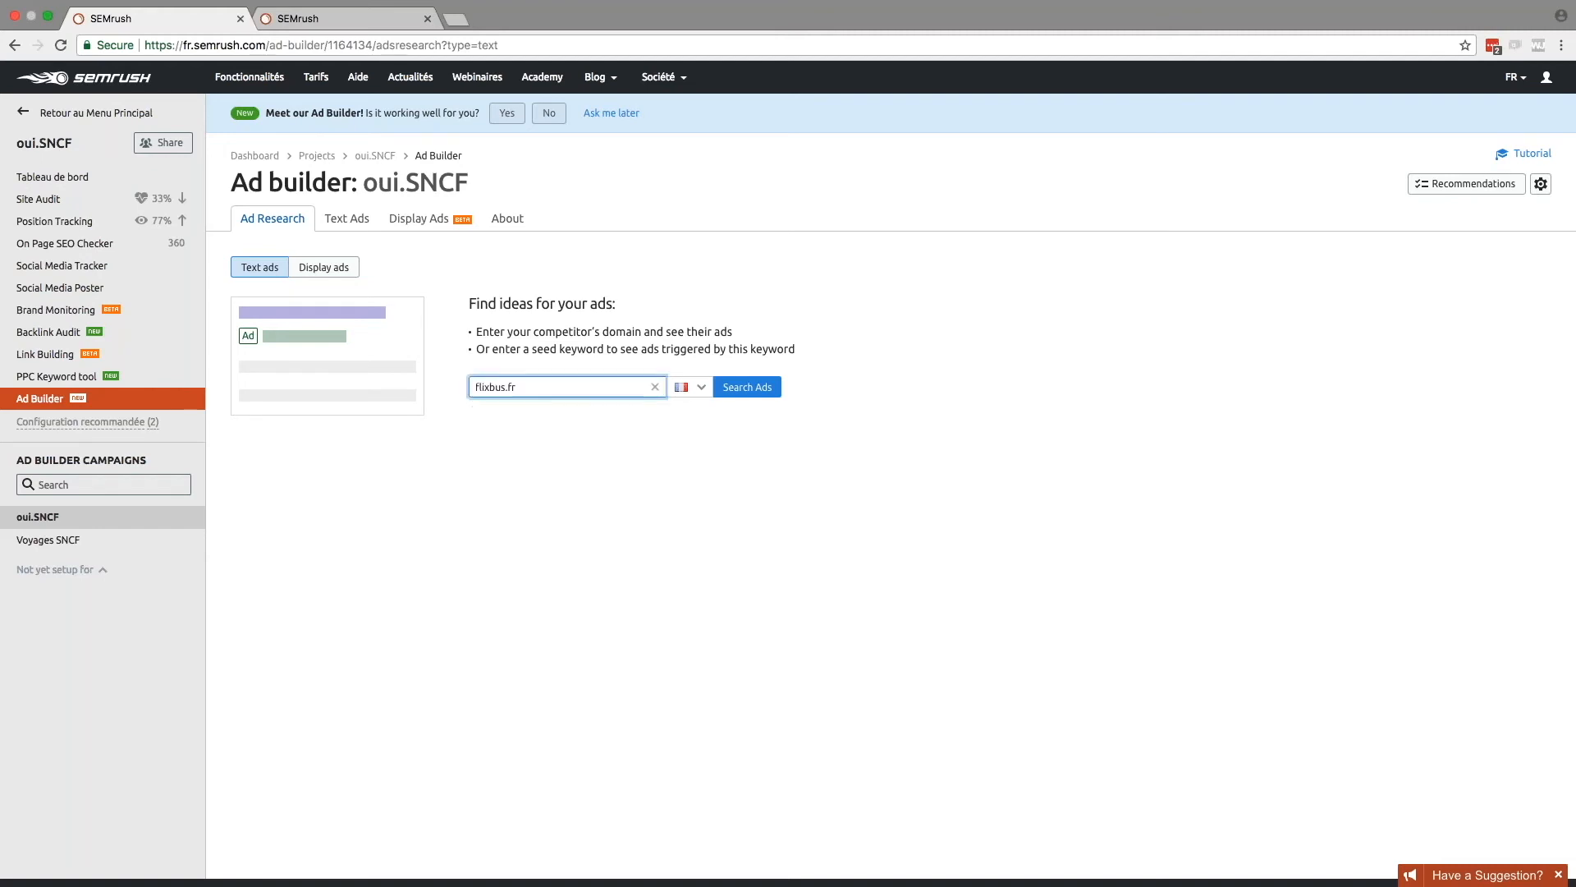
left_click(703, 392)
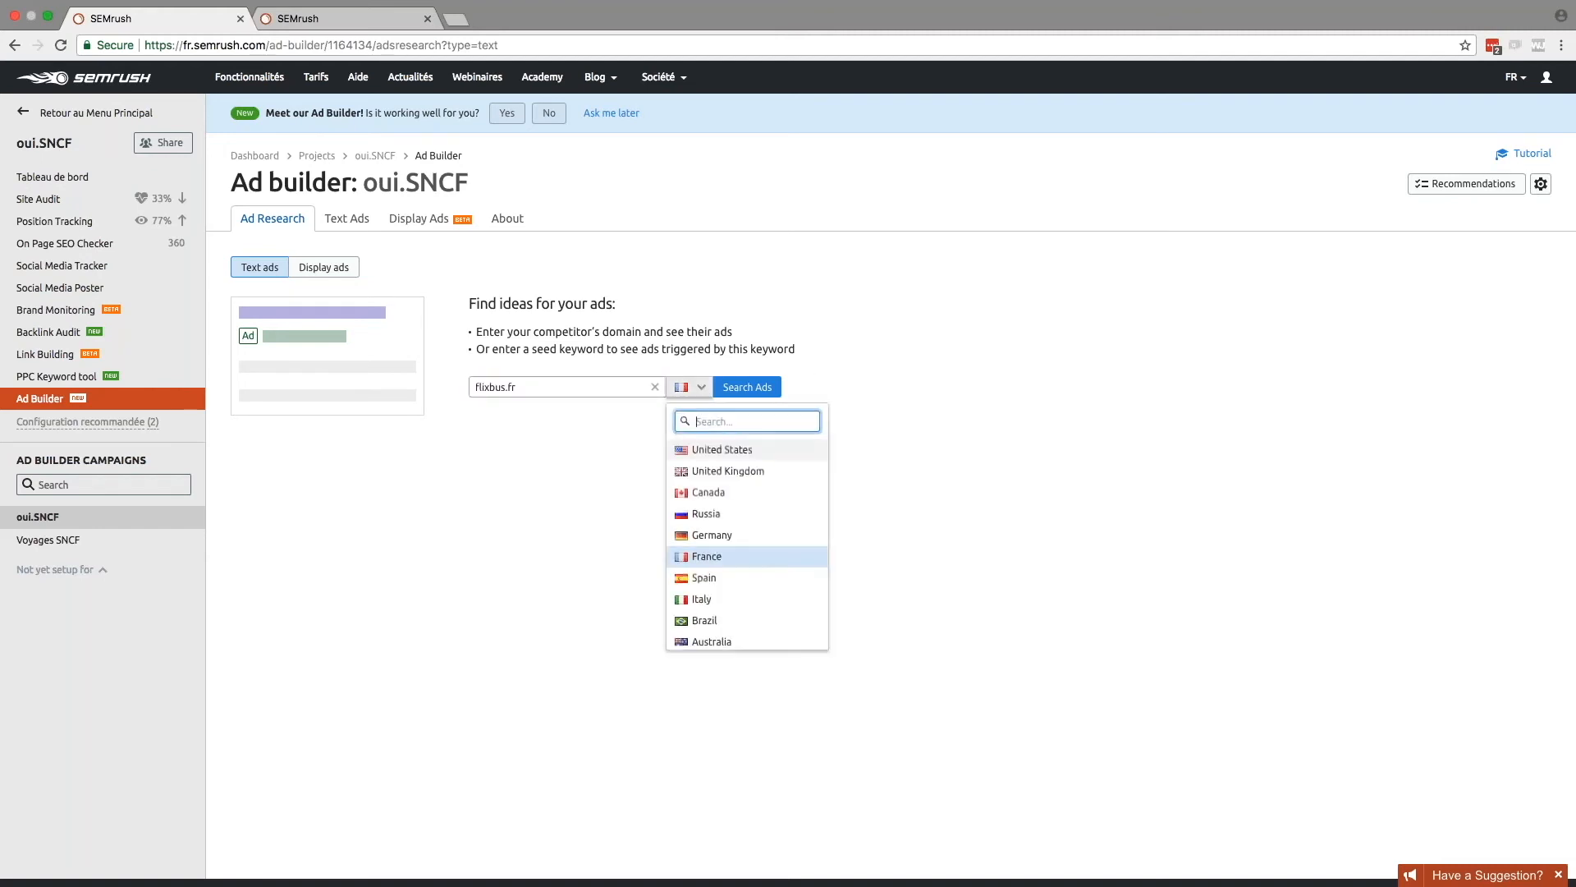
left_click(703, 392)
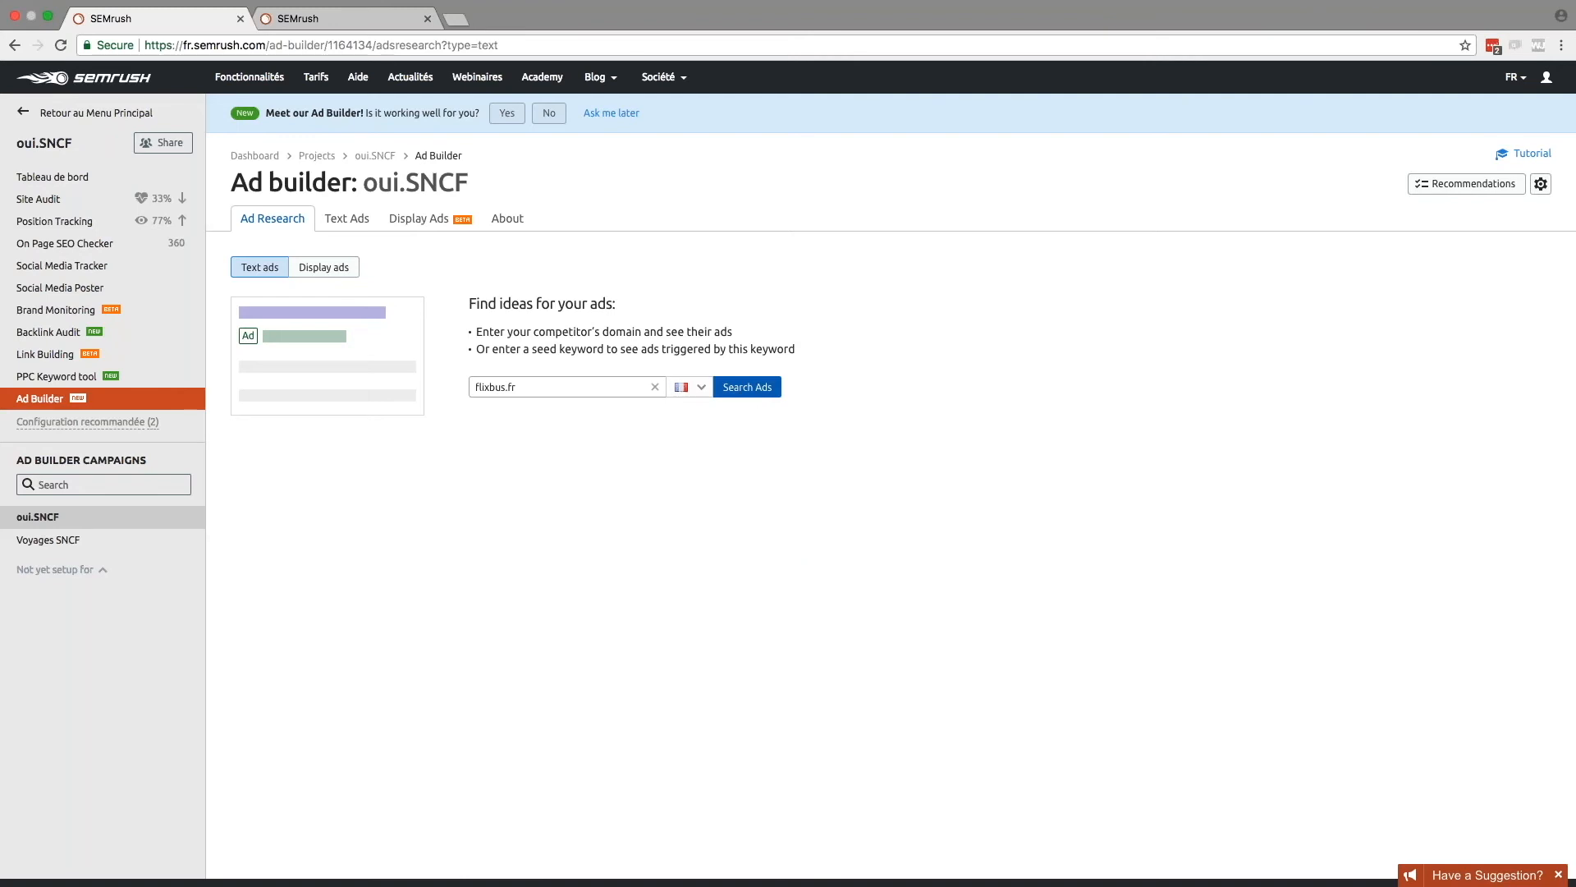
left_click(757, 392)
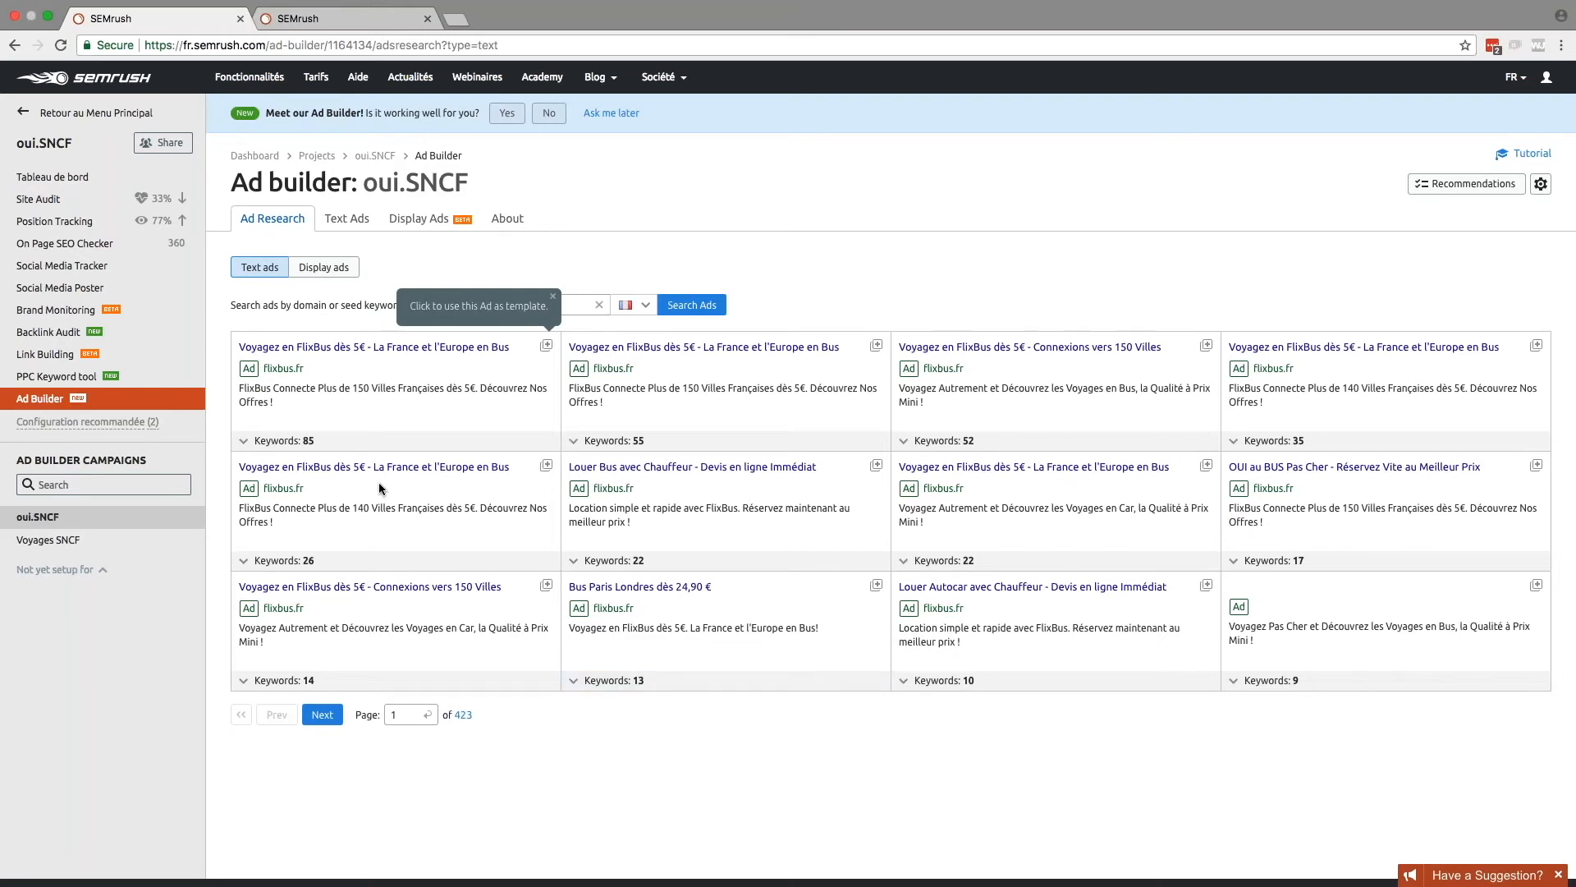
Step: Examine the first FlixBus ad's keywords with their position, competition level and last update, and collapse the list
scroll(328, 492, "down", 1)
left_click(297, 434)
scroll(525, 631, "up", 1)
scroll(526, 628, "down", 5)
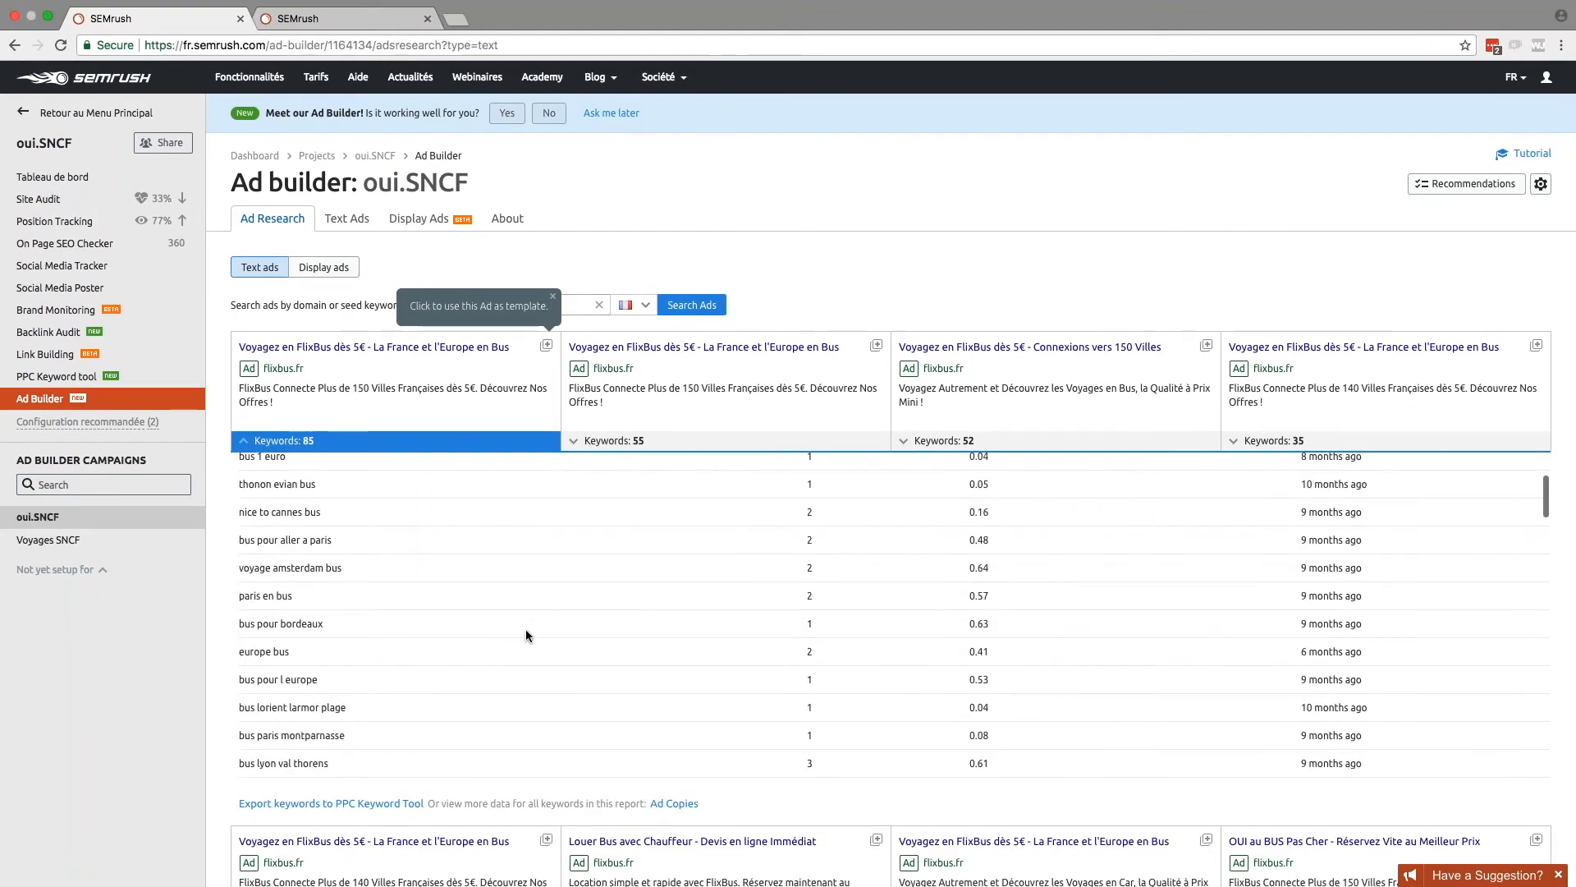
scroll(526, 635, "down", 3)
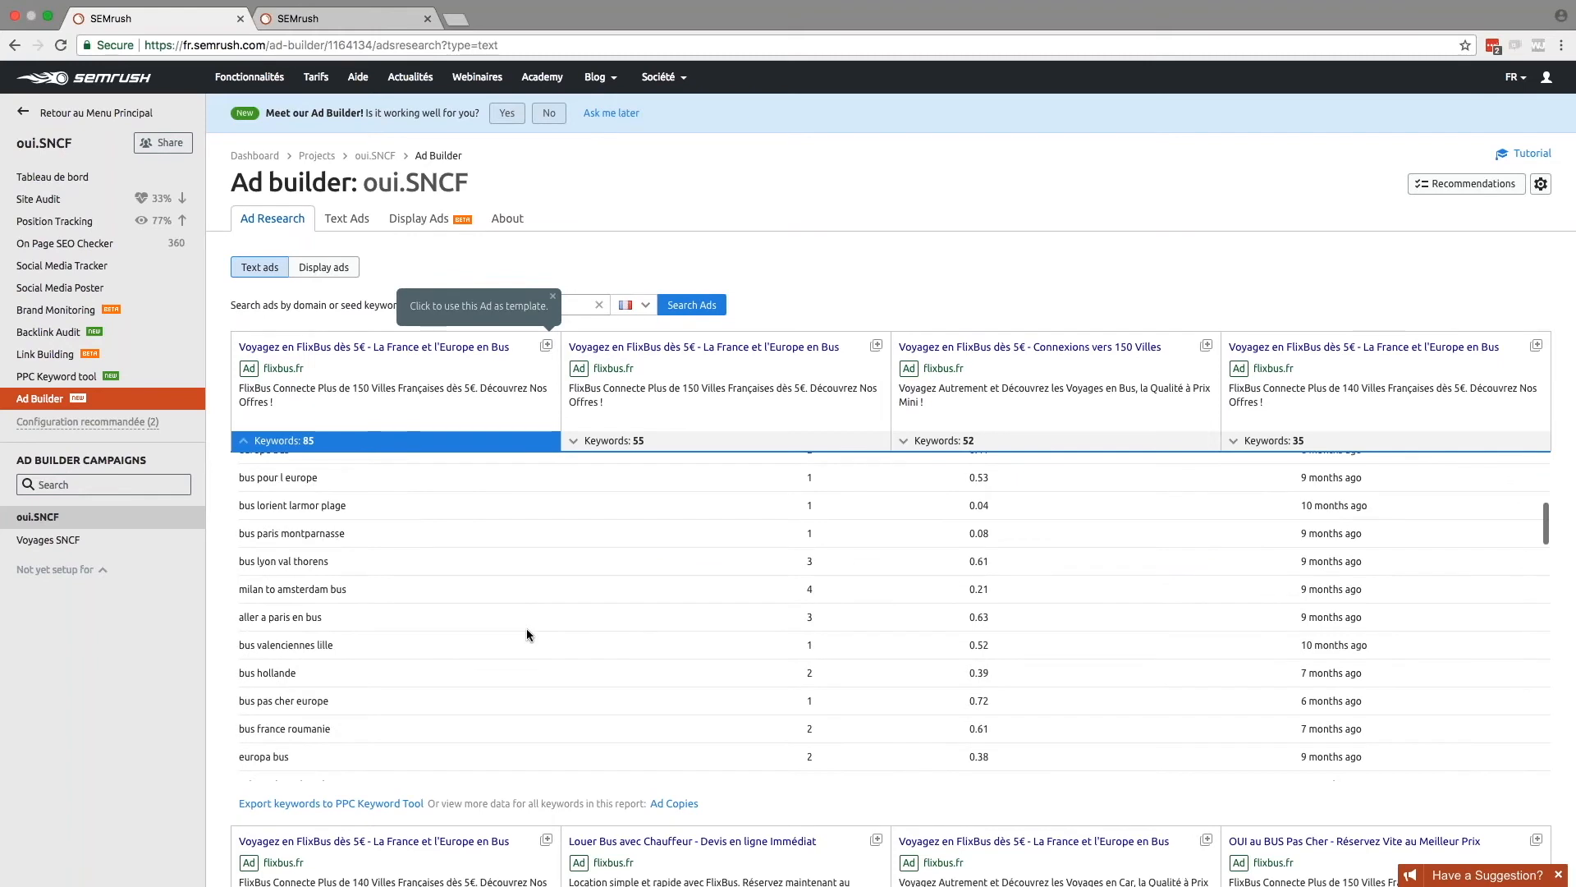
scroll(525, 634, "up", 3)
scroll(527, 634, "up", 5)
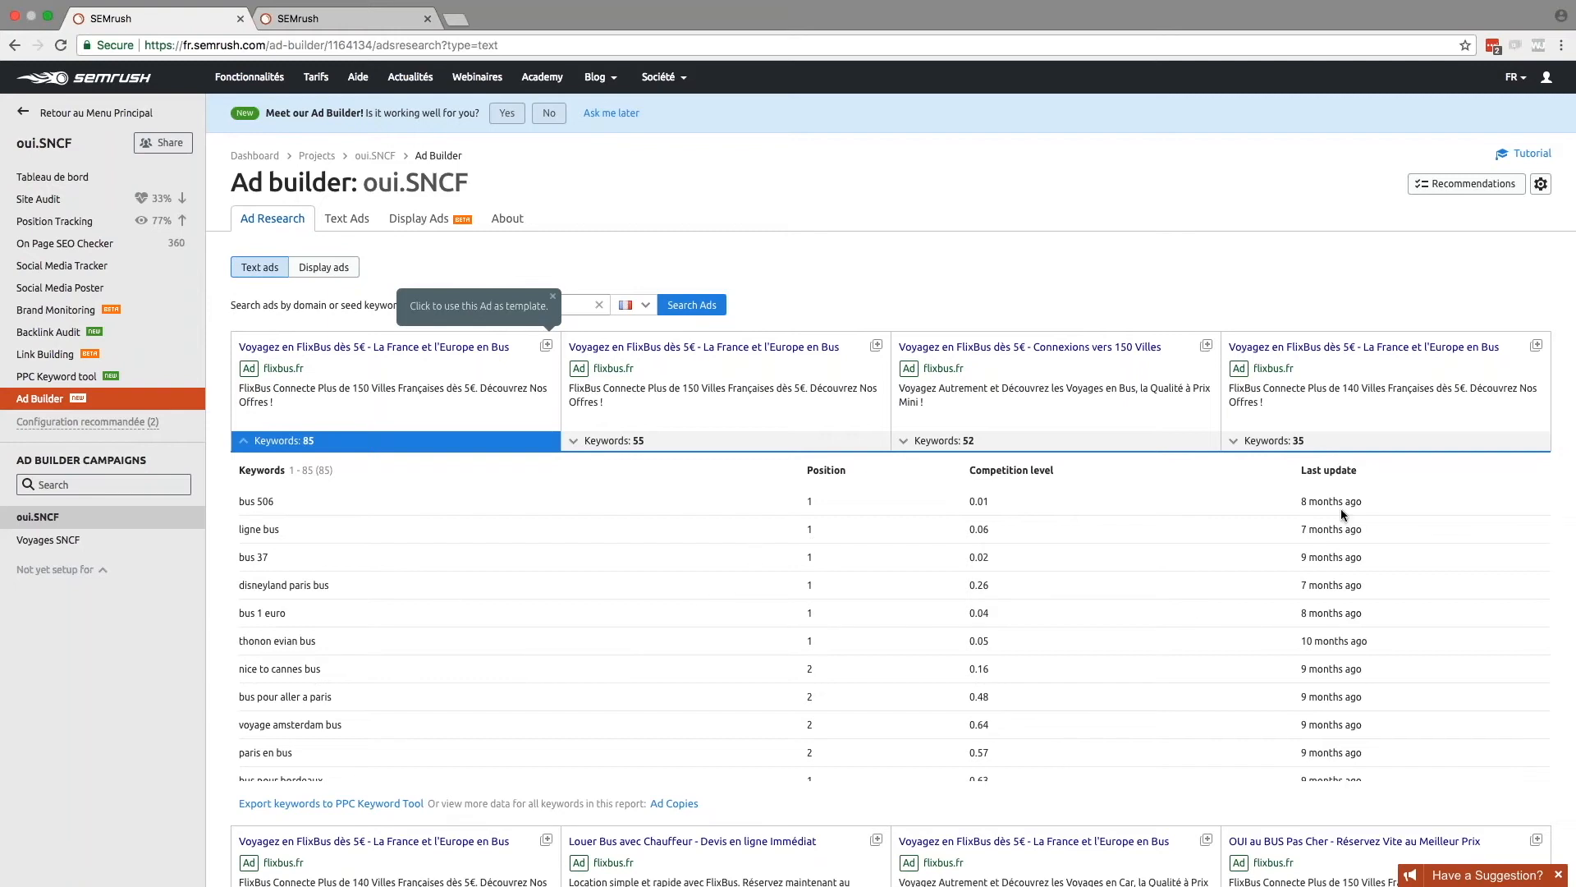
scroll(1341, 514, "down", 10)
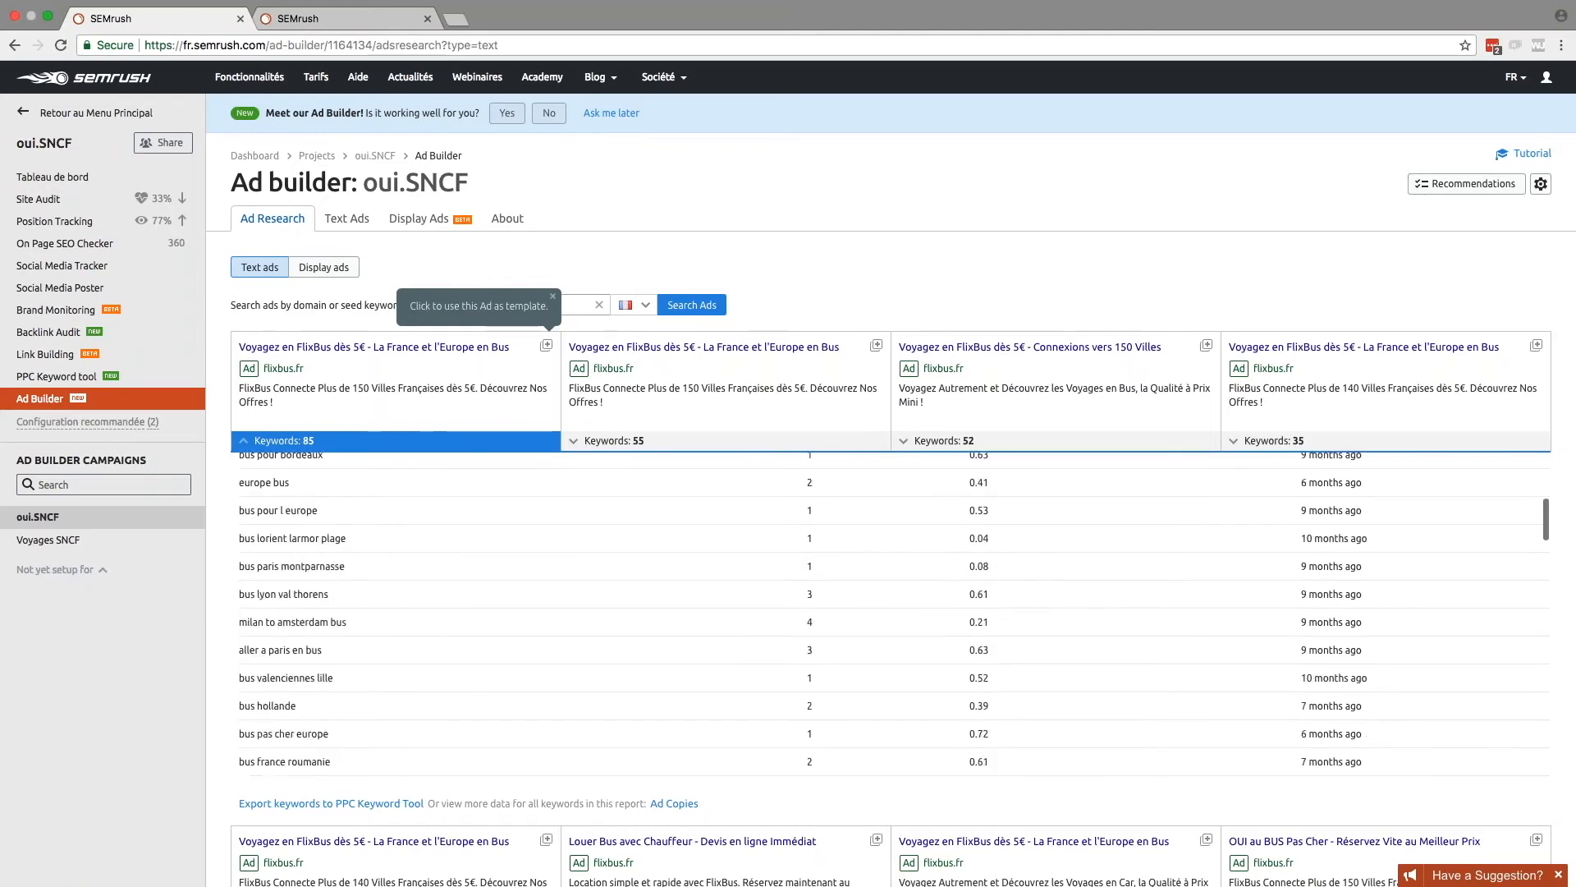
scroll(891, 616, "up", 10)
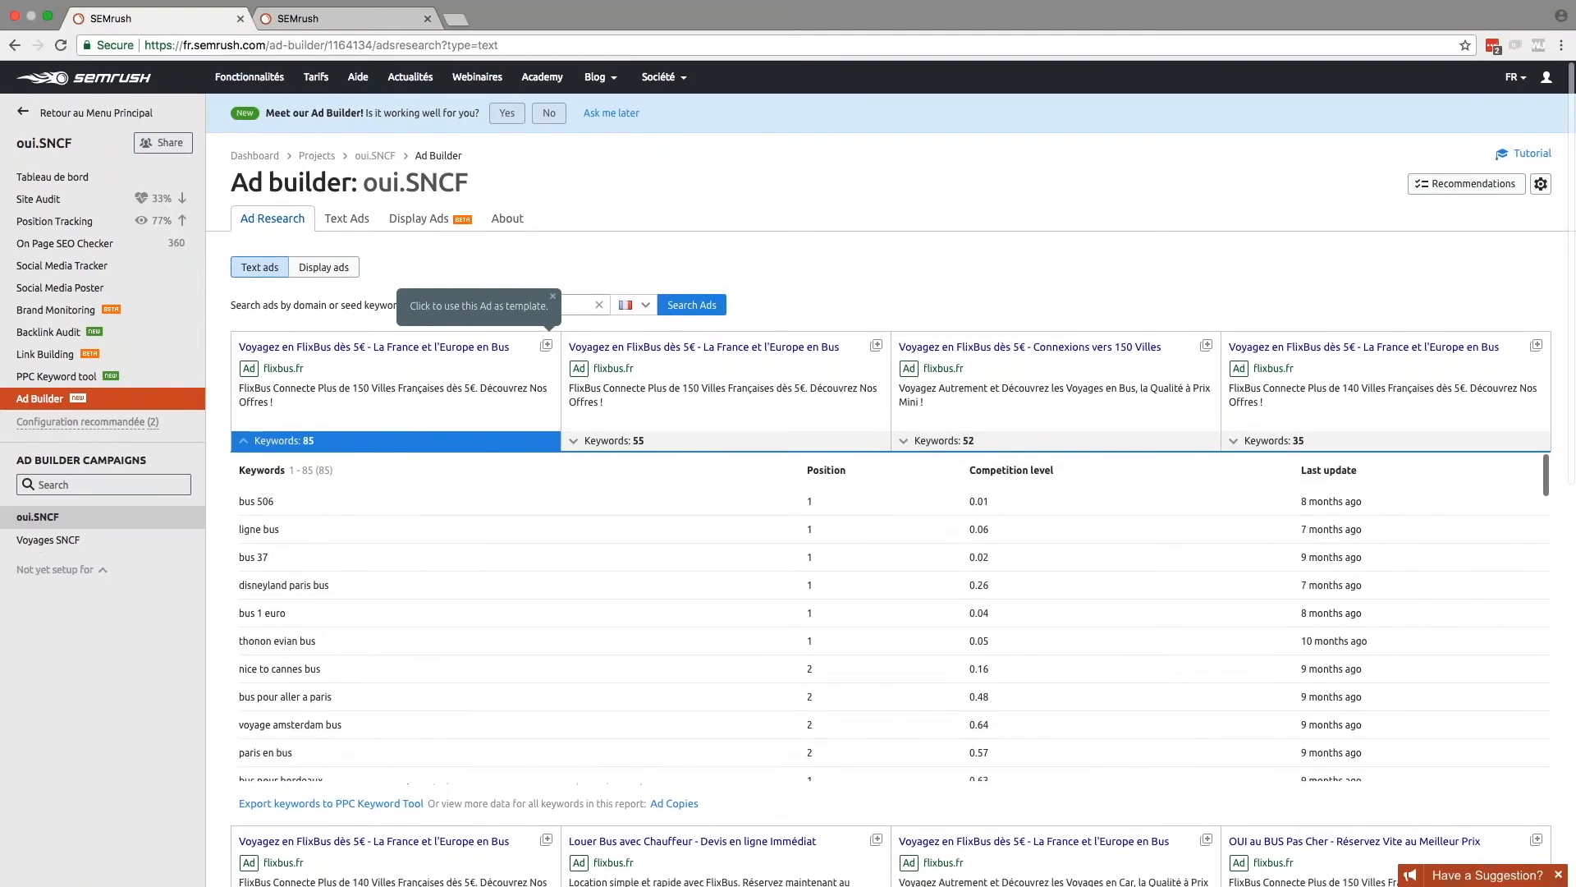
left_click(318, 441)
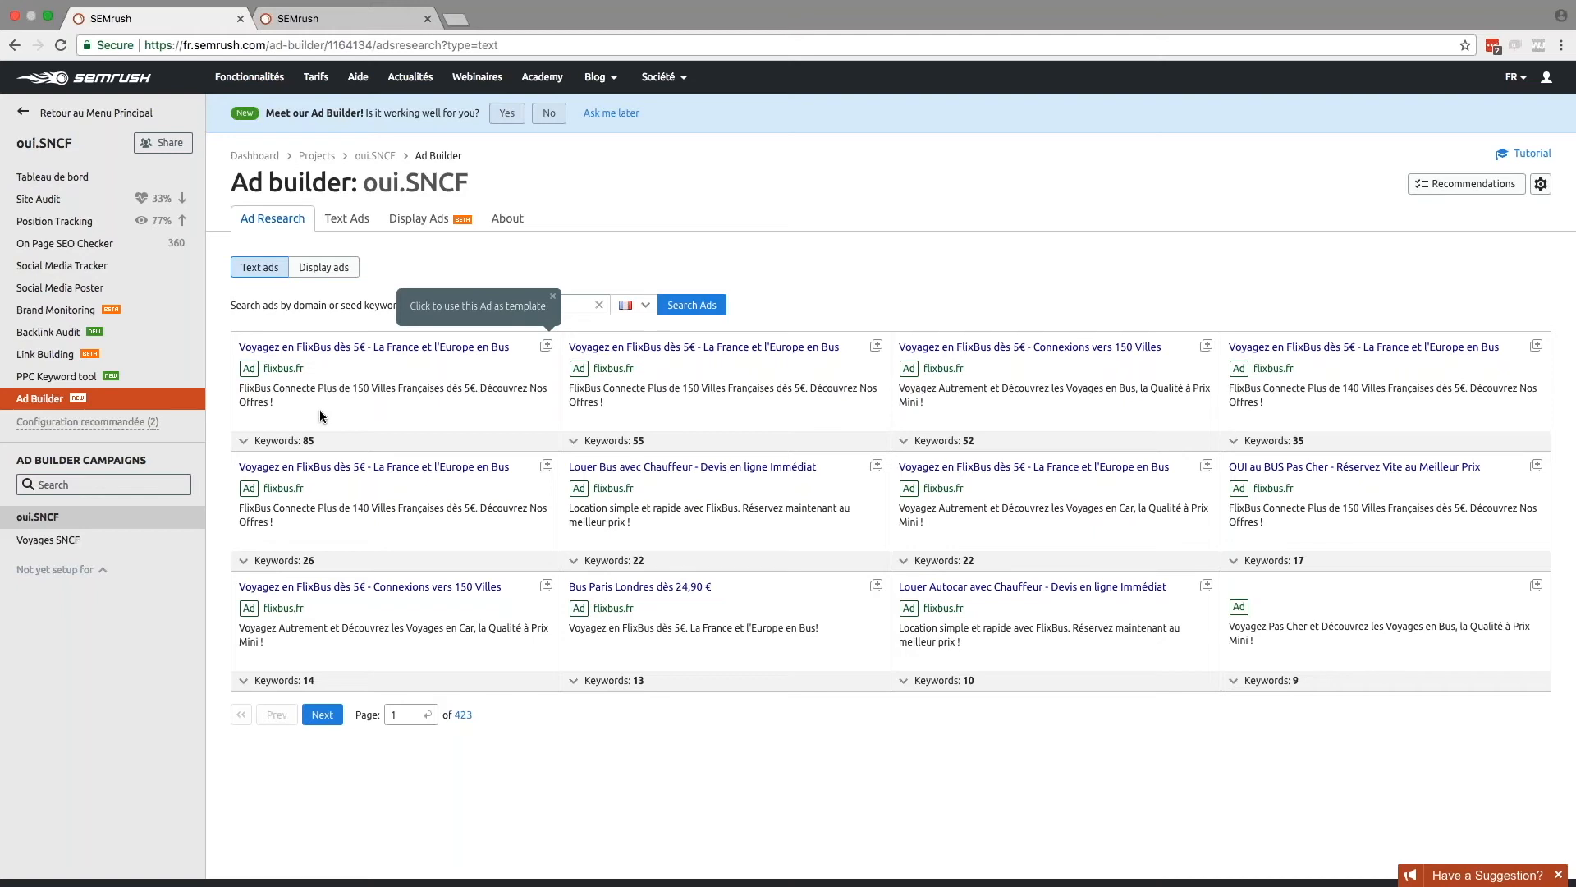
Step: Search for display ads run by amazon.com in the United States and look over the ad previews
left_click(341, 271)
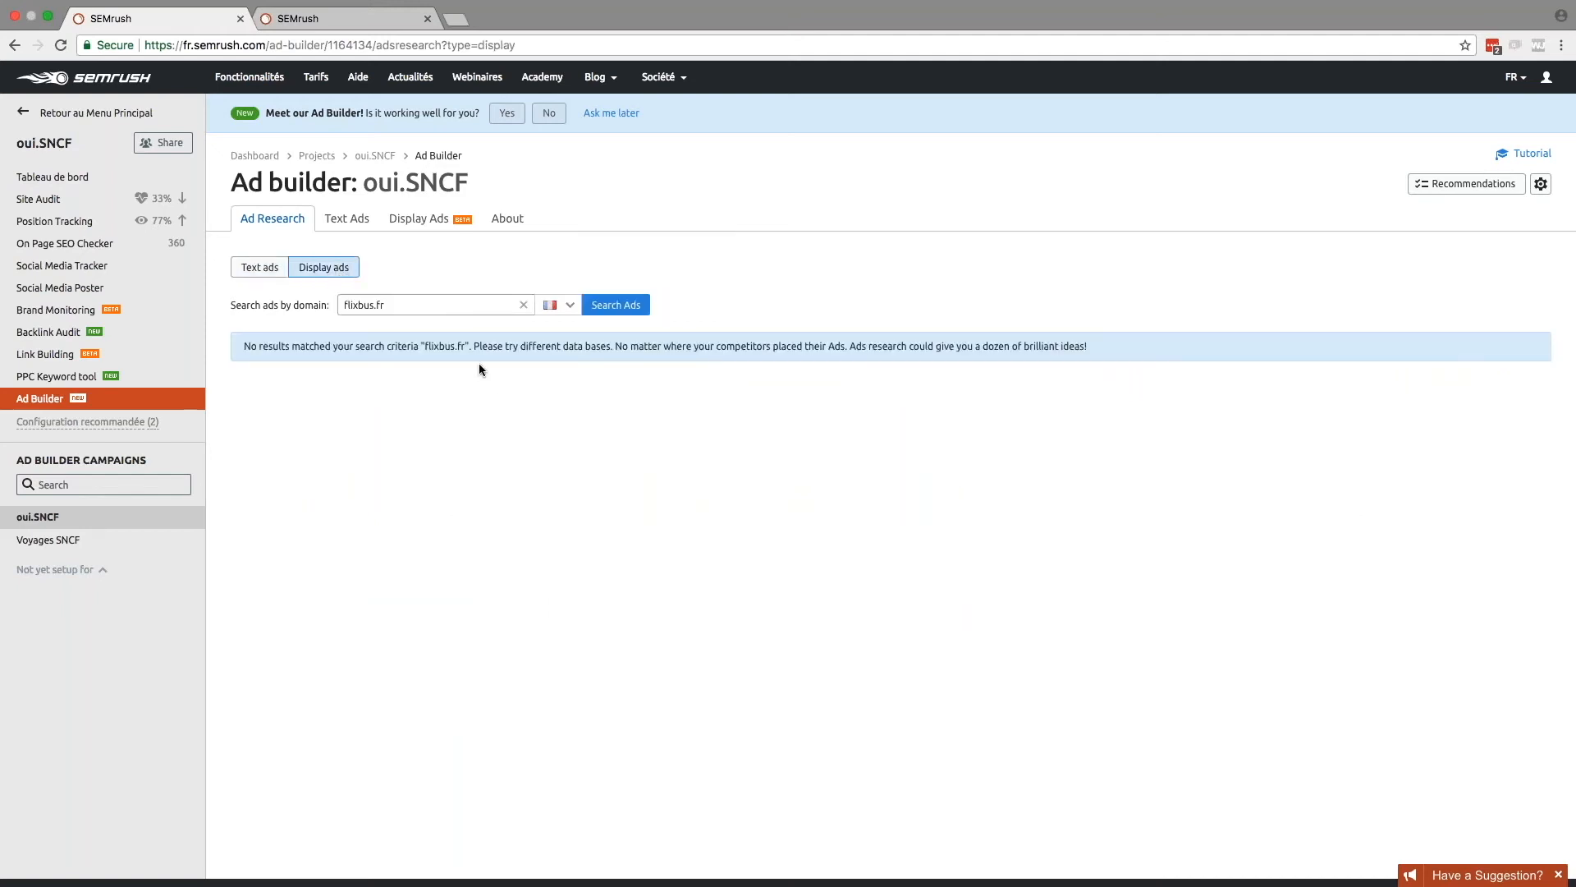
left_click(395, 302)
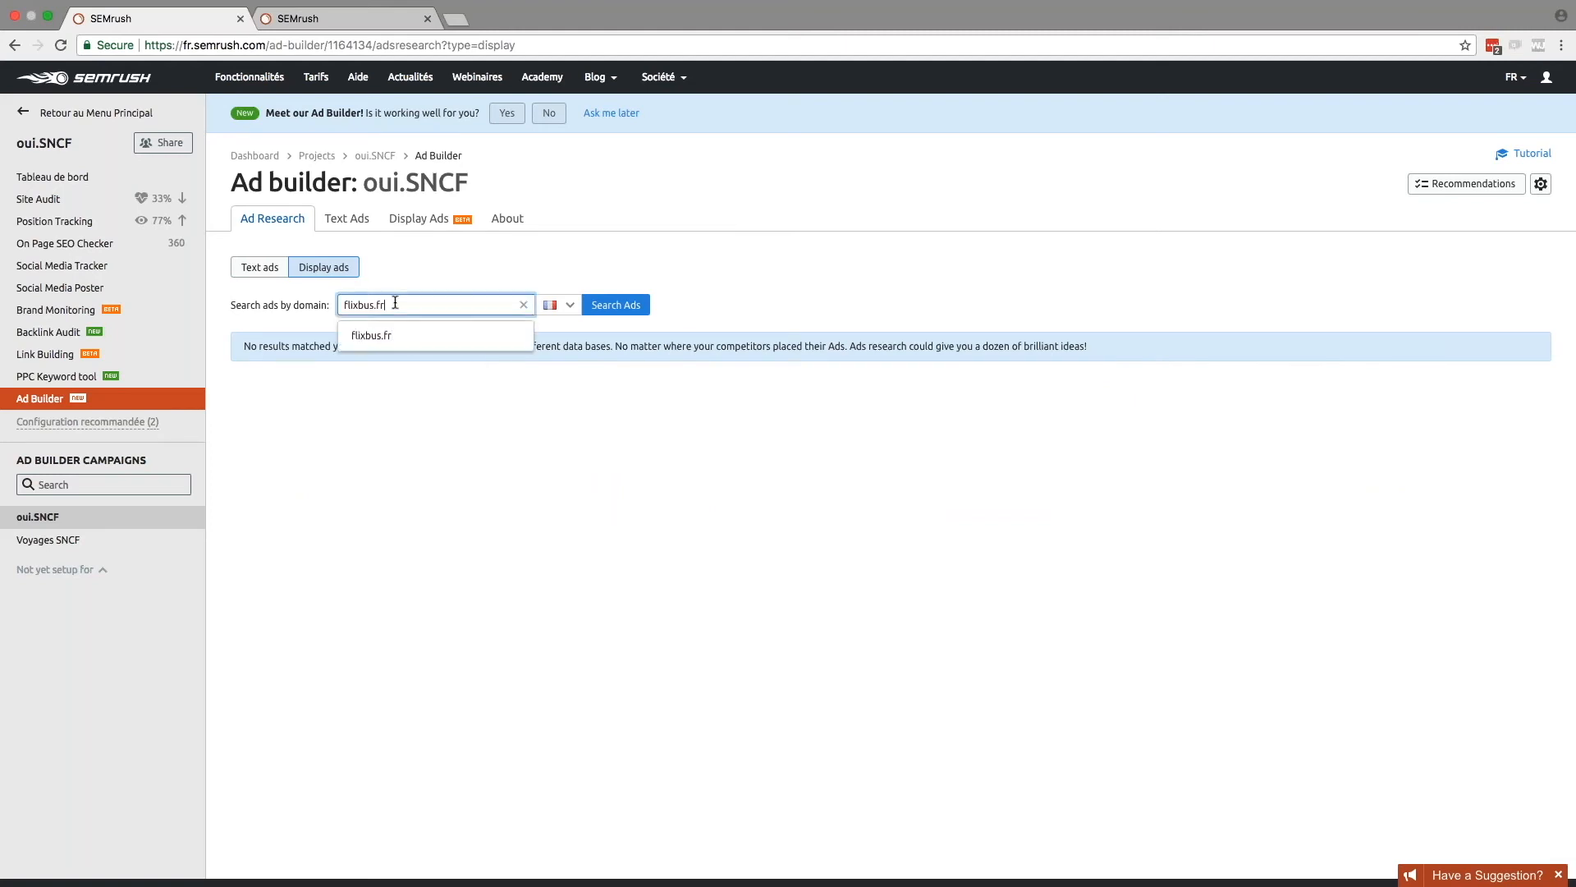
key("BackSpace")
key("BackSpace")
key("BackSpace")
key("BackSpace")
key("BackSpace")
key("BackSpace")
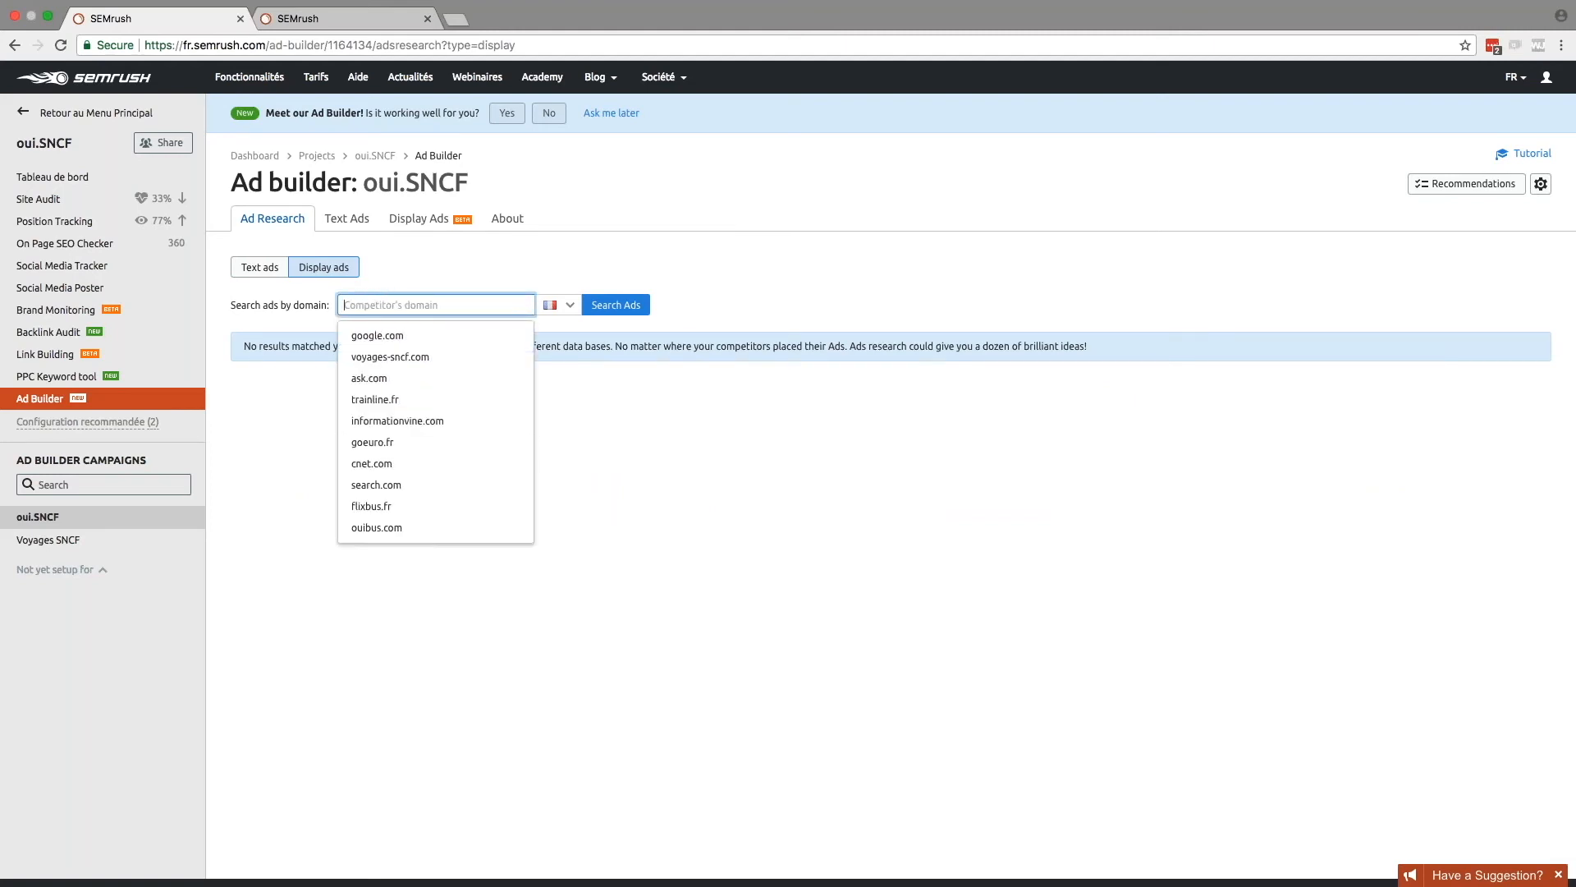
type("amazon.com")
scroll(566, 296, "down", 1)
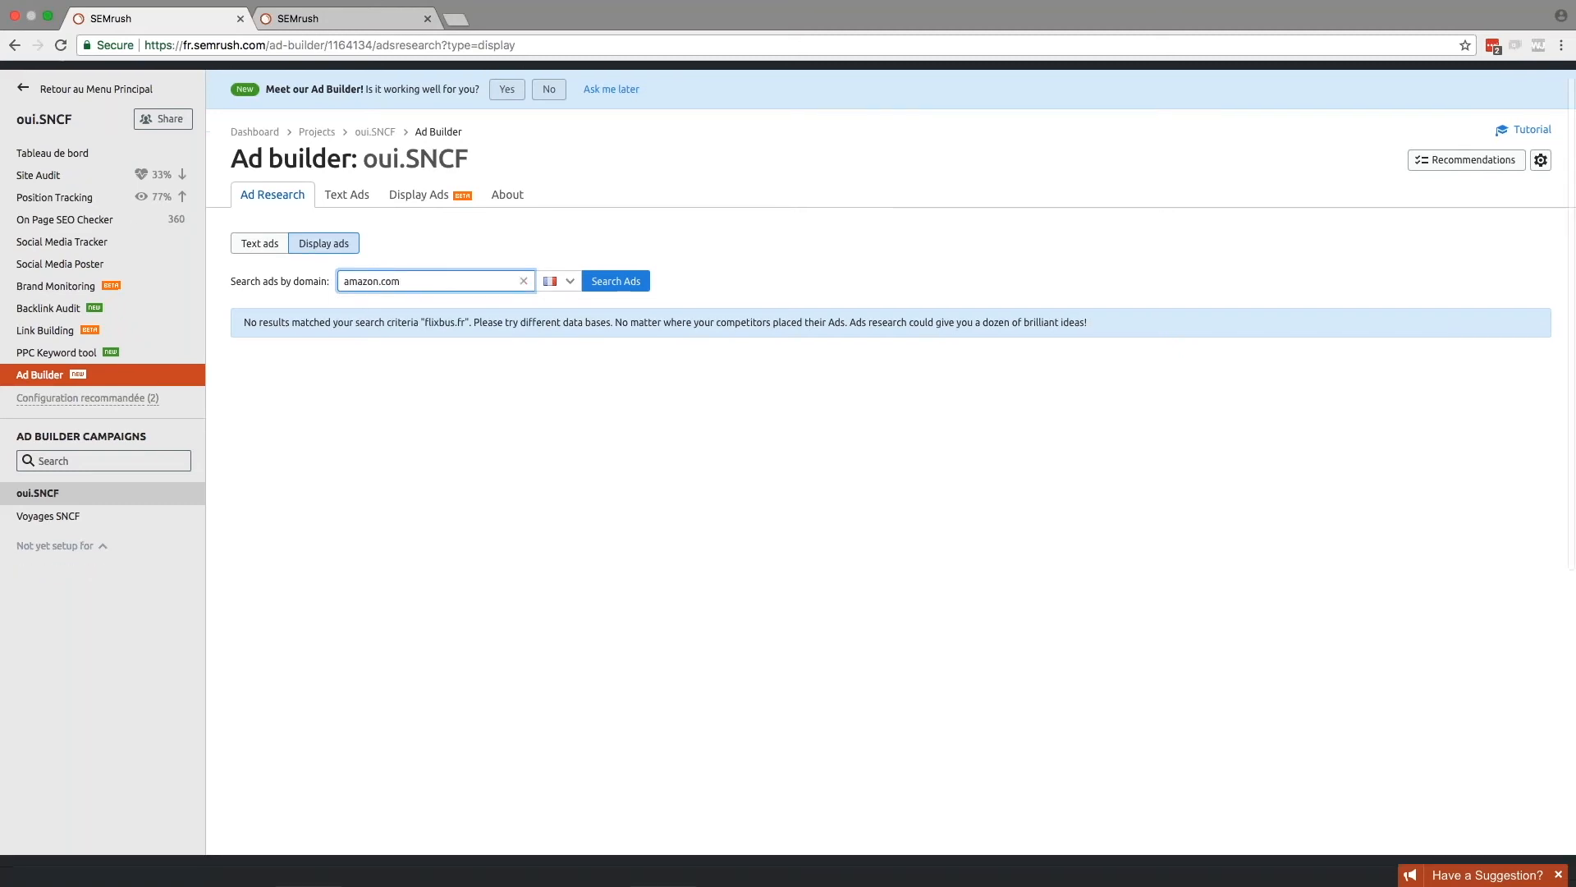
left_click(565, 281)
left_click(577, 344)
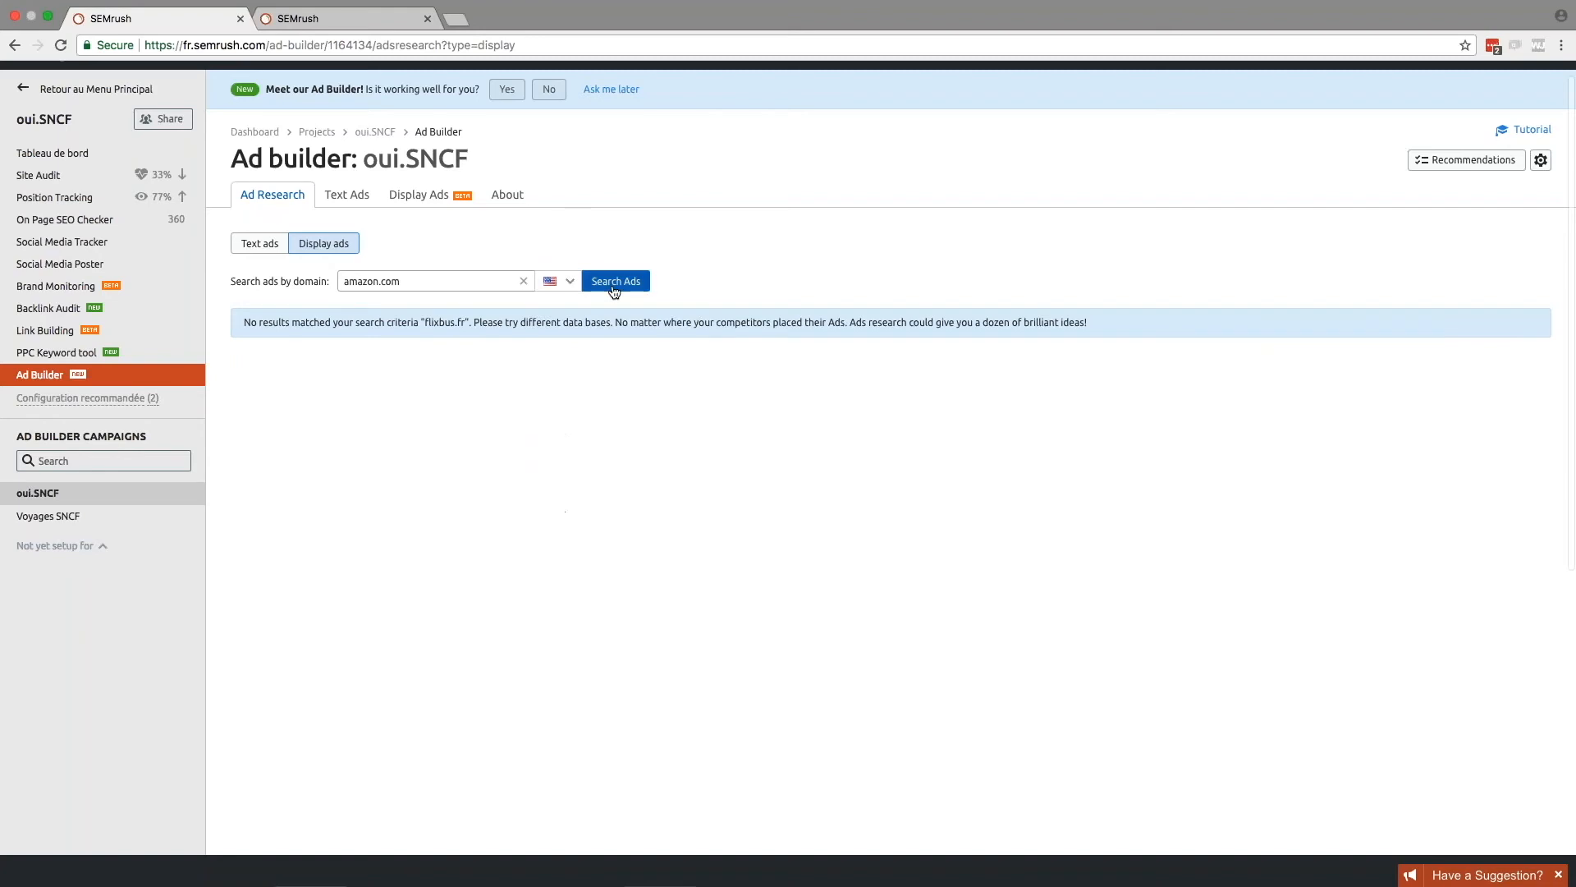
left_click(616, 281)
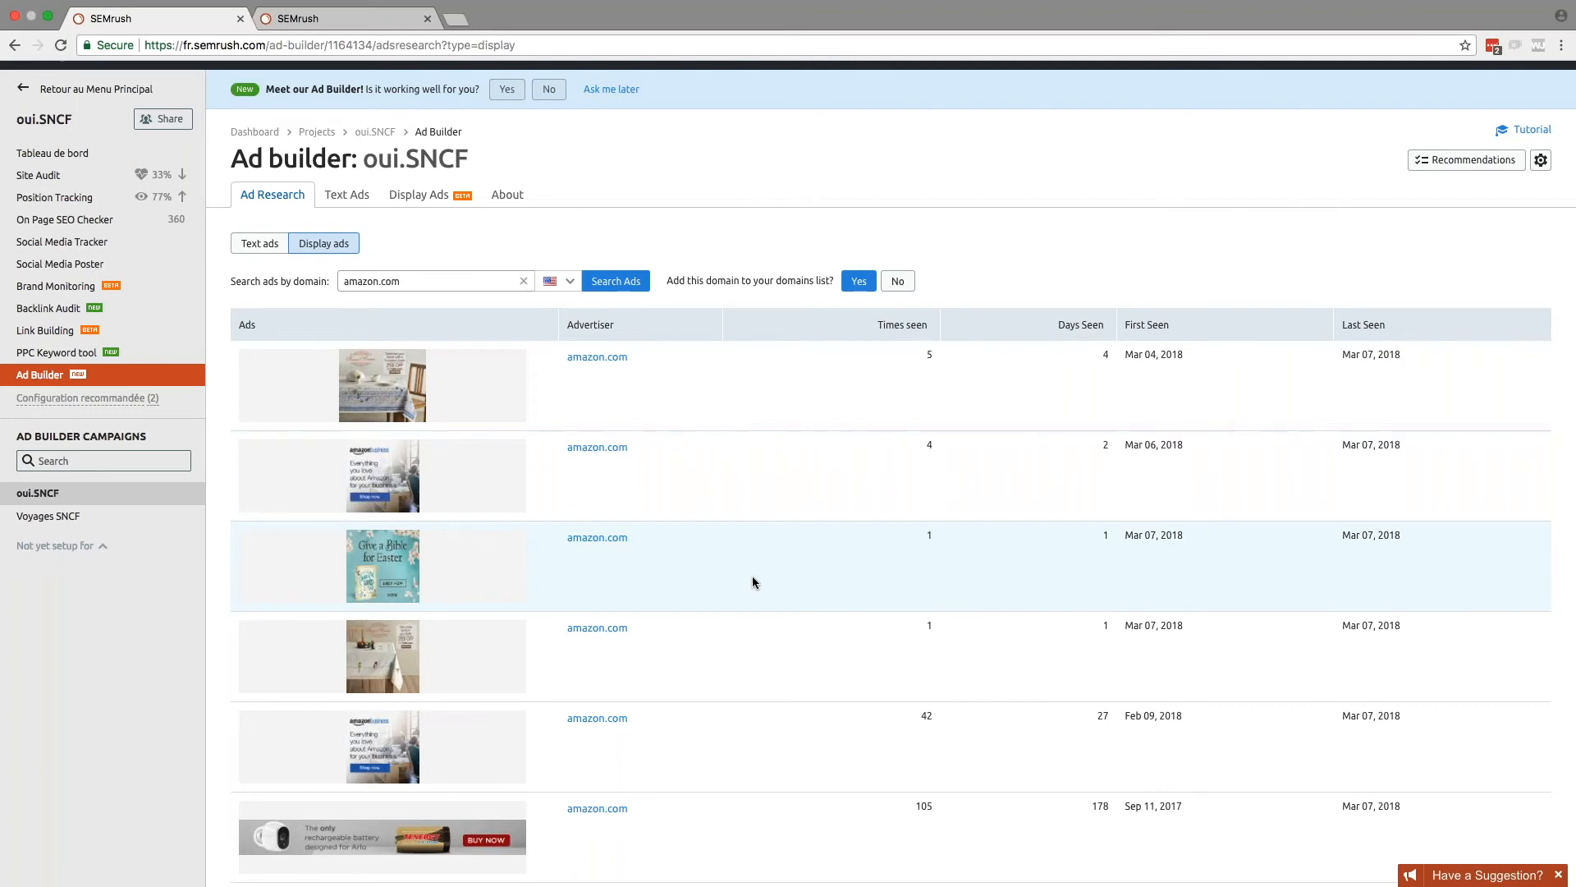
mouse_move(353, 392)
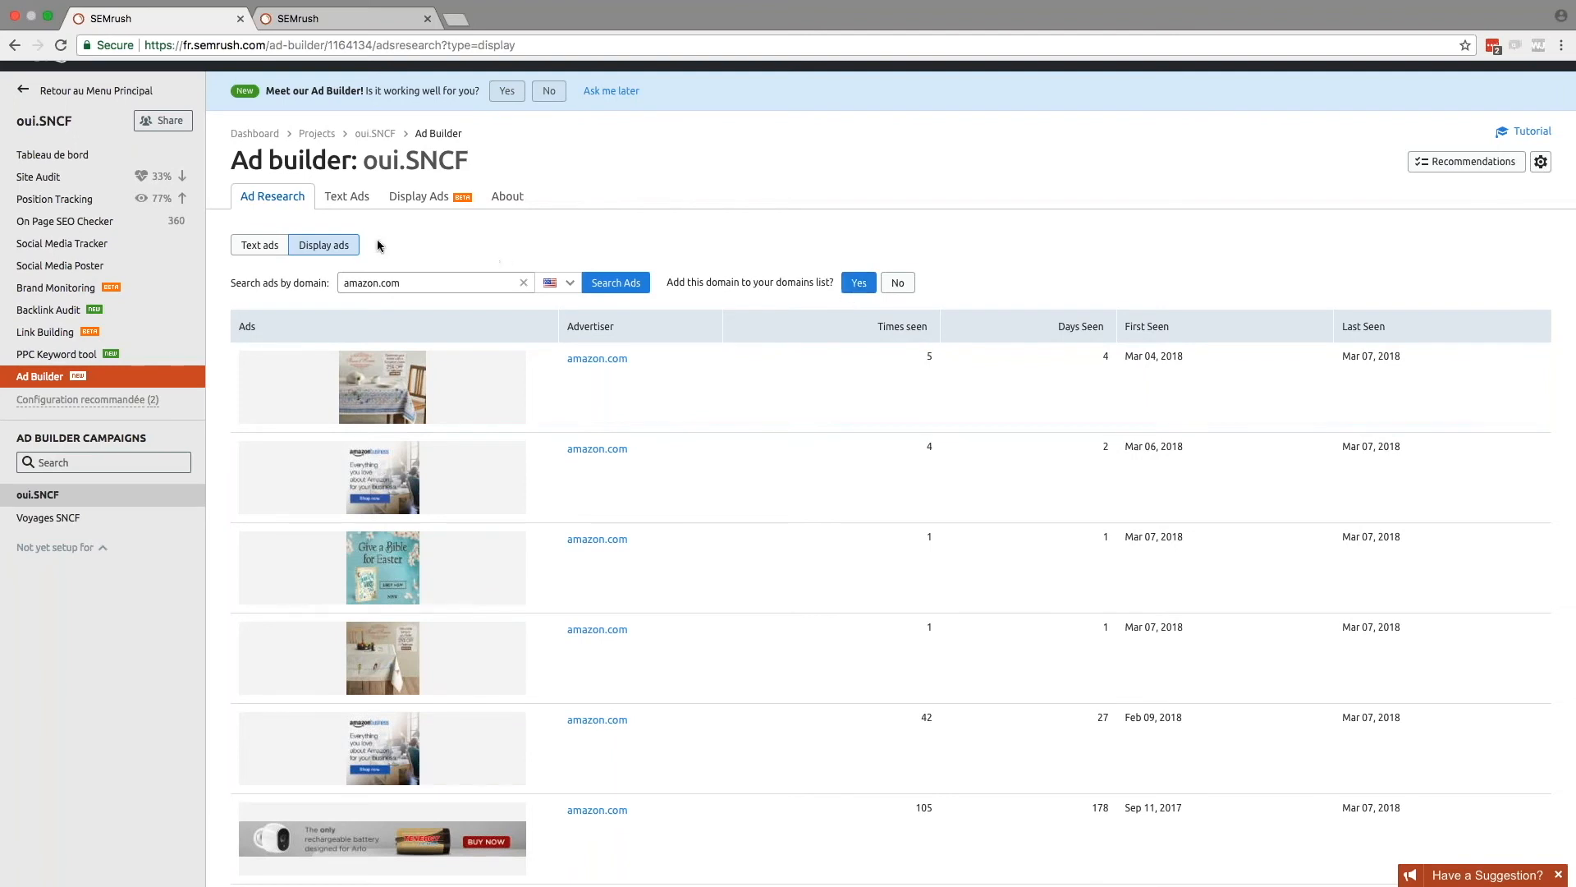
Step: Start a manual text ad in the SNCF campaign and use the first flixbus.fr ad idea as its template
left_click(276, 246)
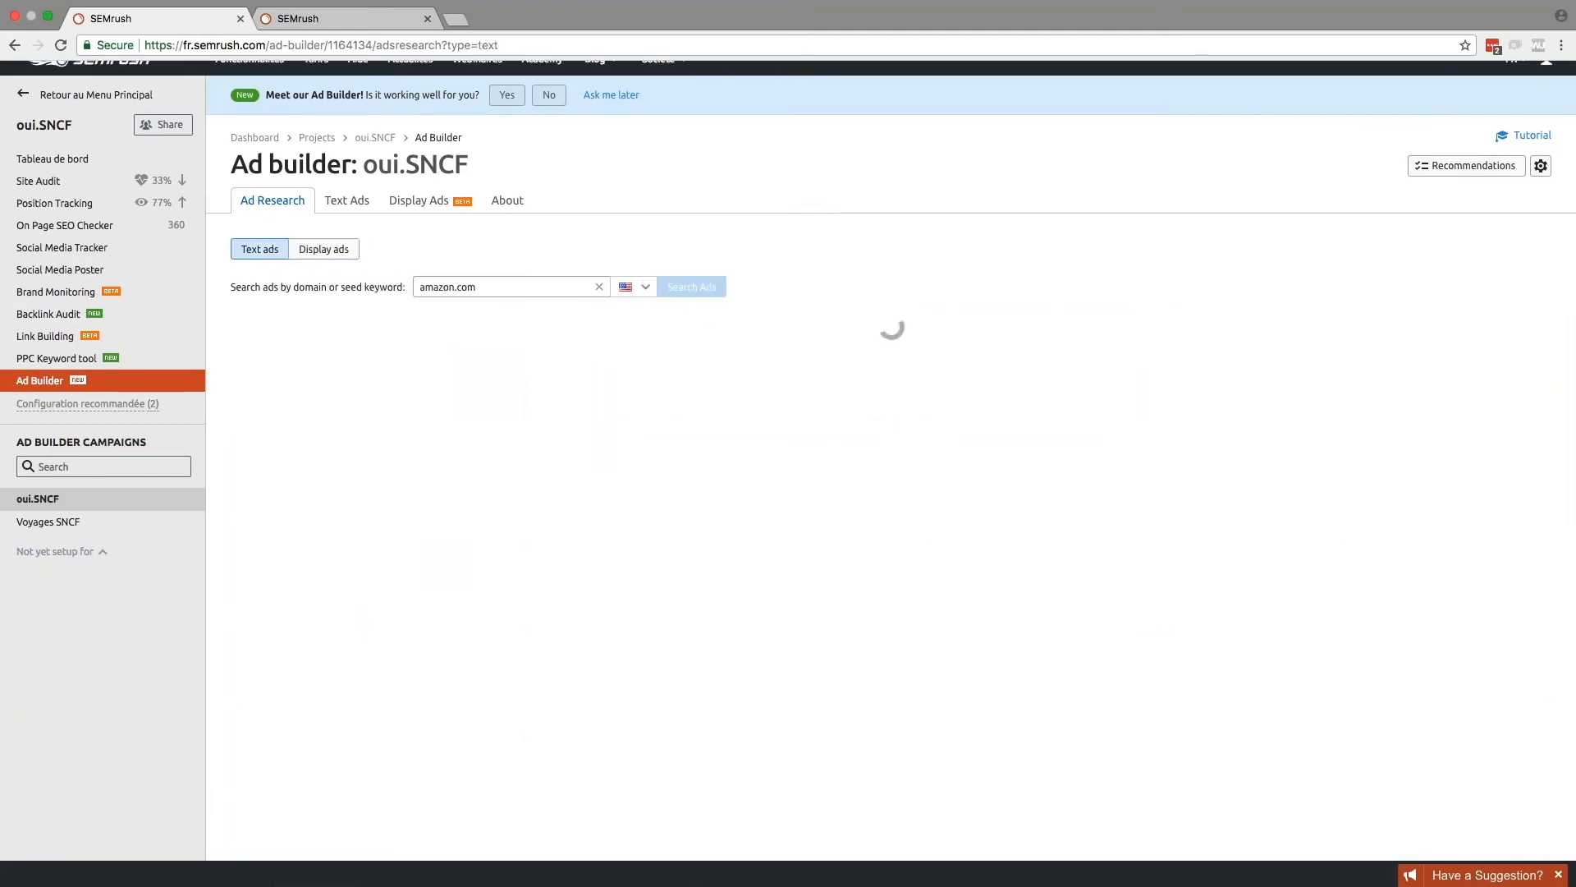
left_click(347, 203)
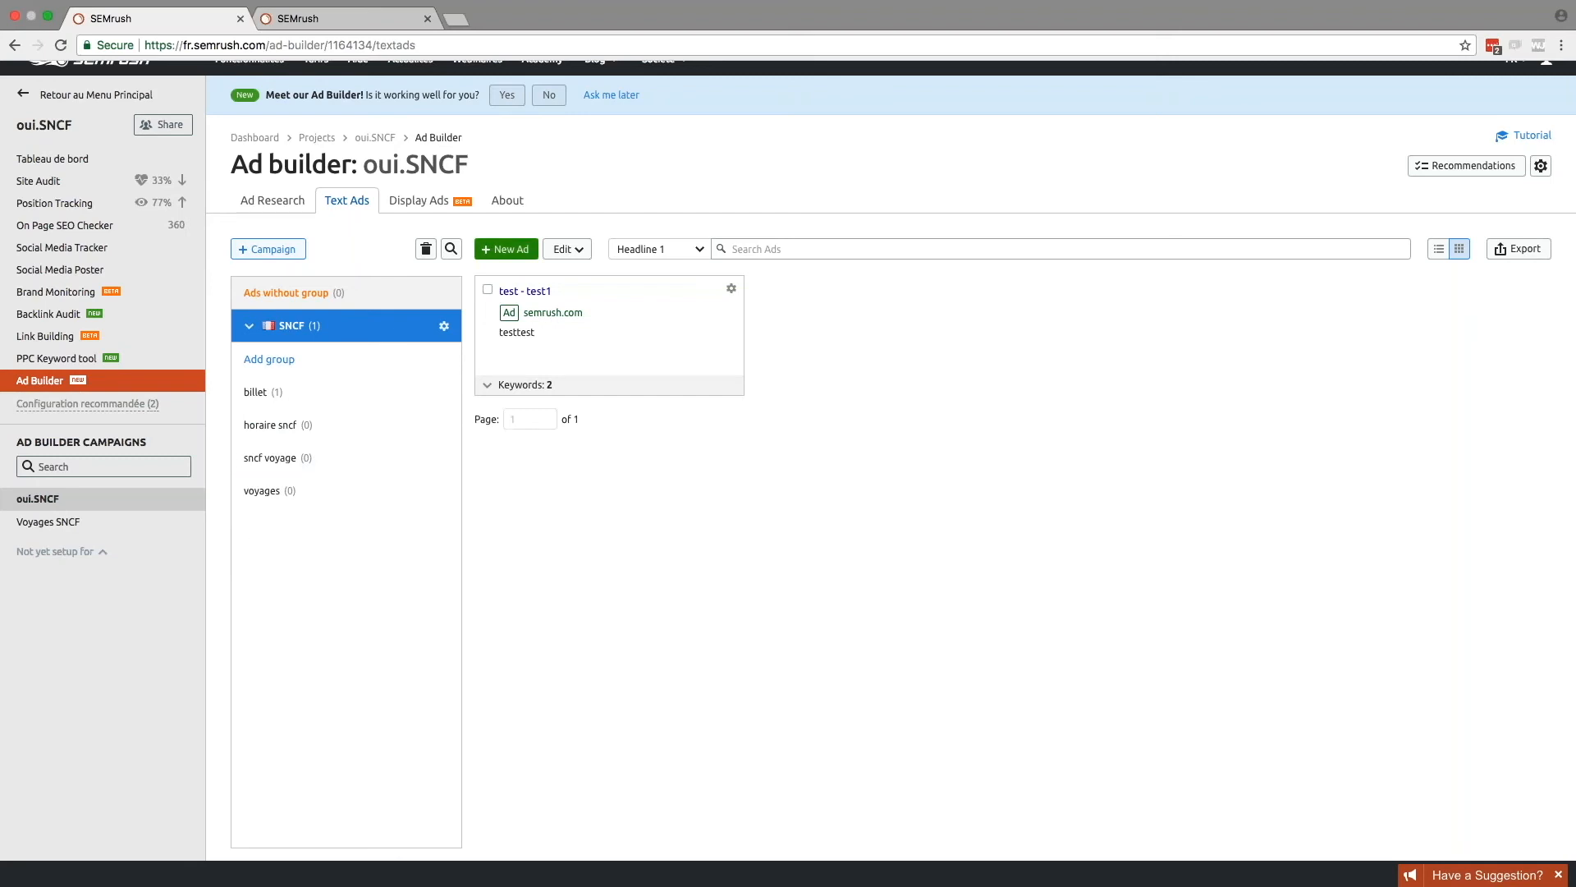
left_click(516, 253)
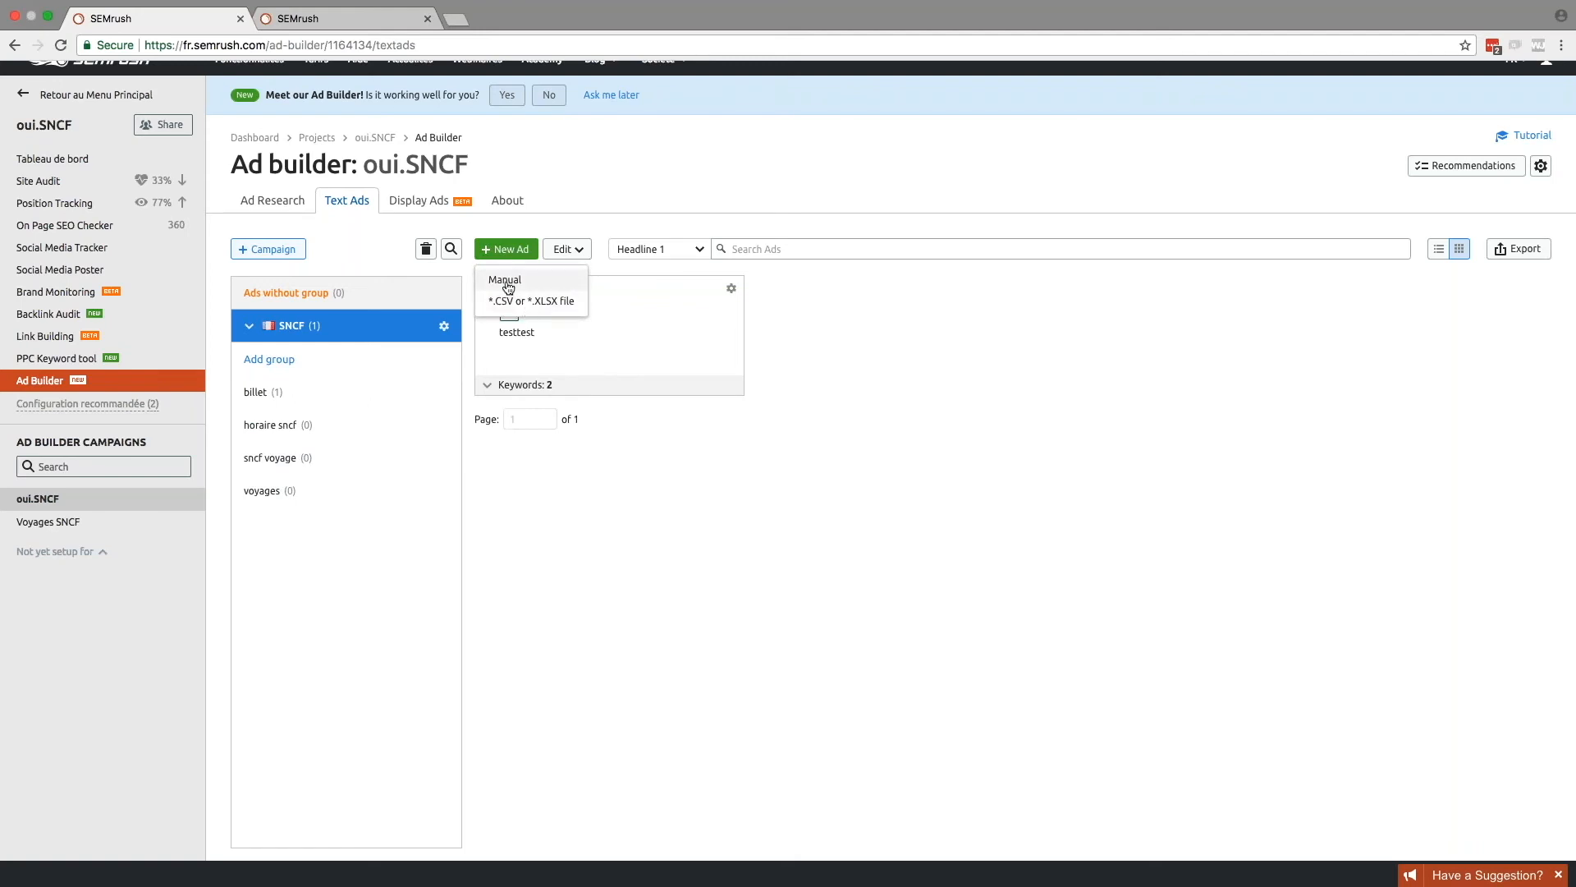
left_click(505, 281)
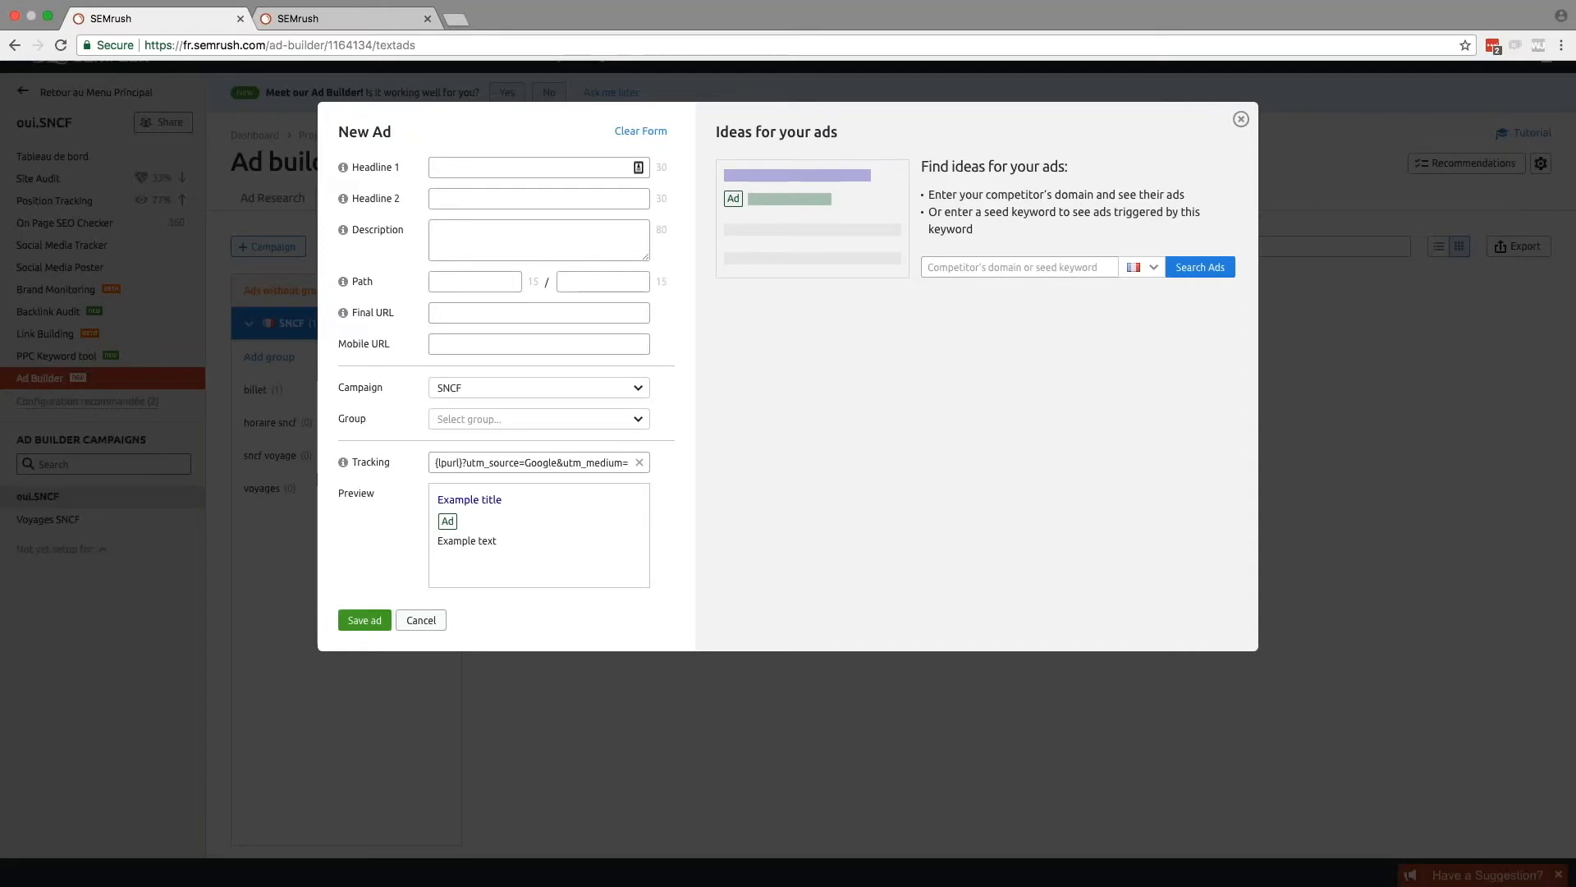
left_click(994, 271)
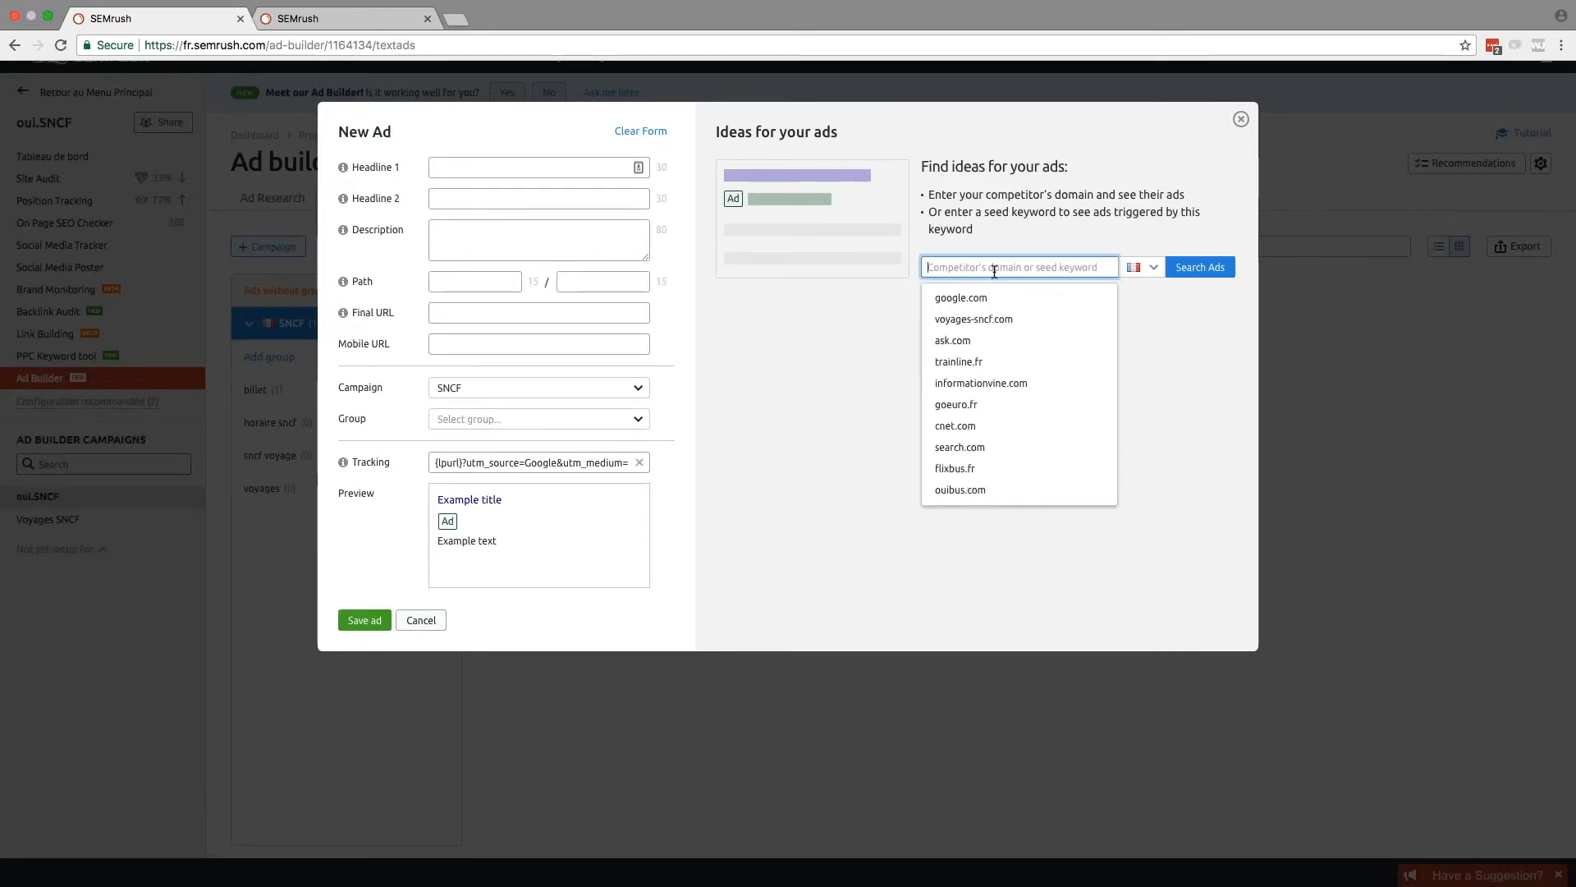
left_click(957, 468)
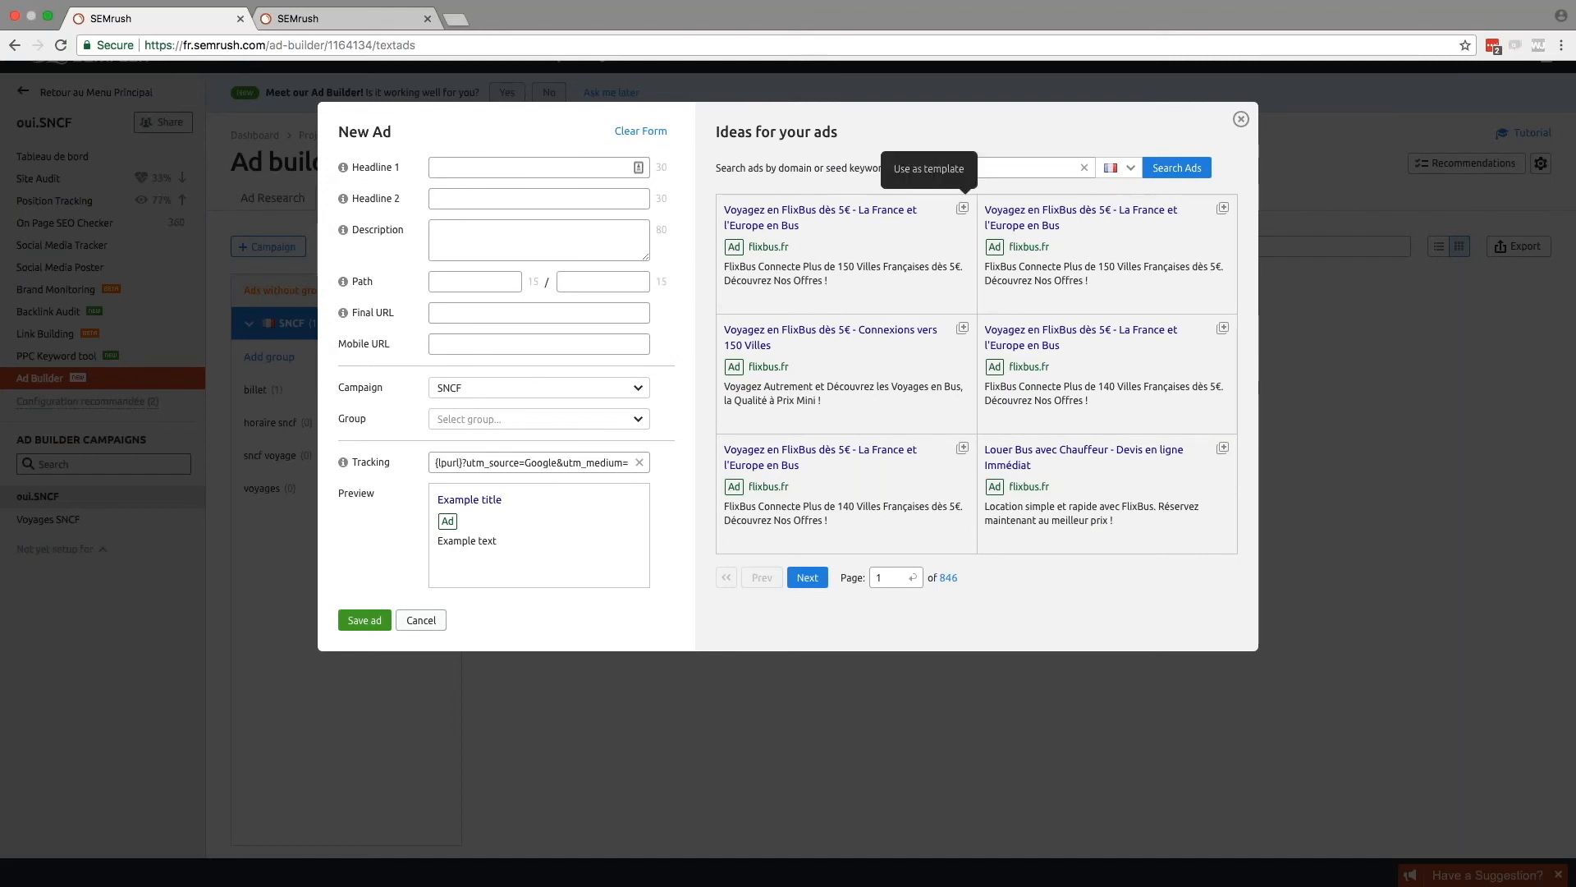
left_click(962, 208)
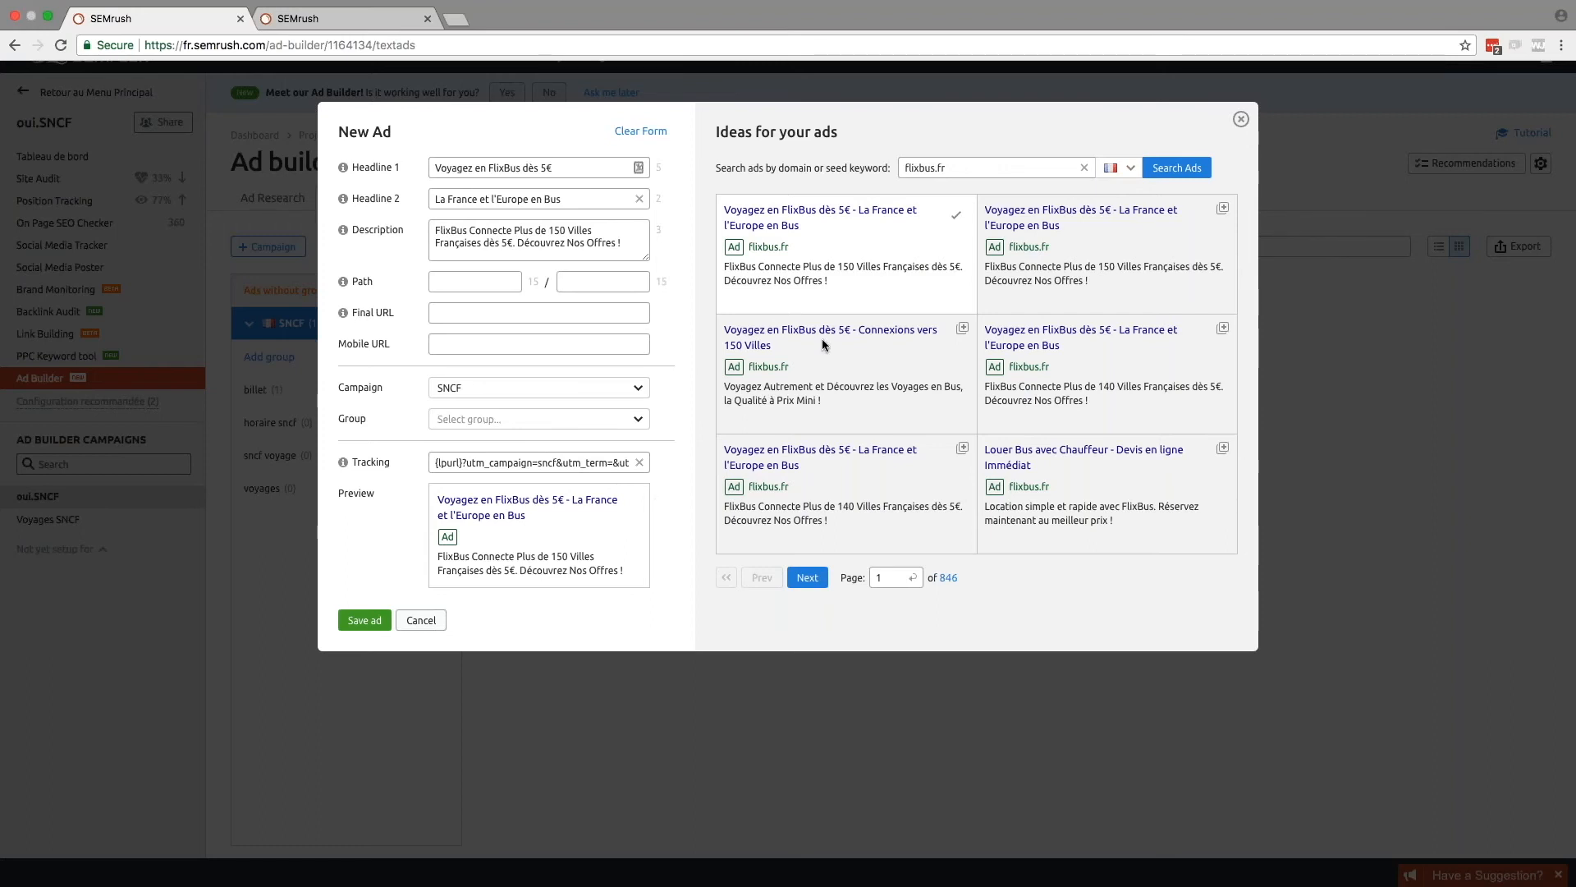
Step: Change Headline 1 of the new ad to "Voyagez en train avec sncf"
left_click(573, 168)
key("BackSpace")
key("BackSpace")
key("BackSpace")
key("BackSpace")
key("BackSpace")
key("BackSpace")
key("BackSpace")
key("BackSpace")
key("BackSpace")
key("BackSpace")
key("BackSpace")
key("BackSpace")
key("BackSpace")
key("BackSpace")
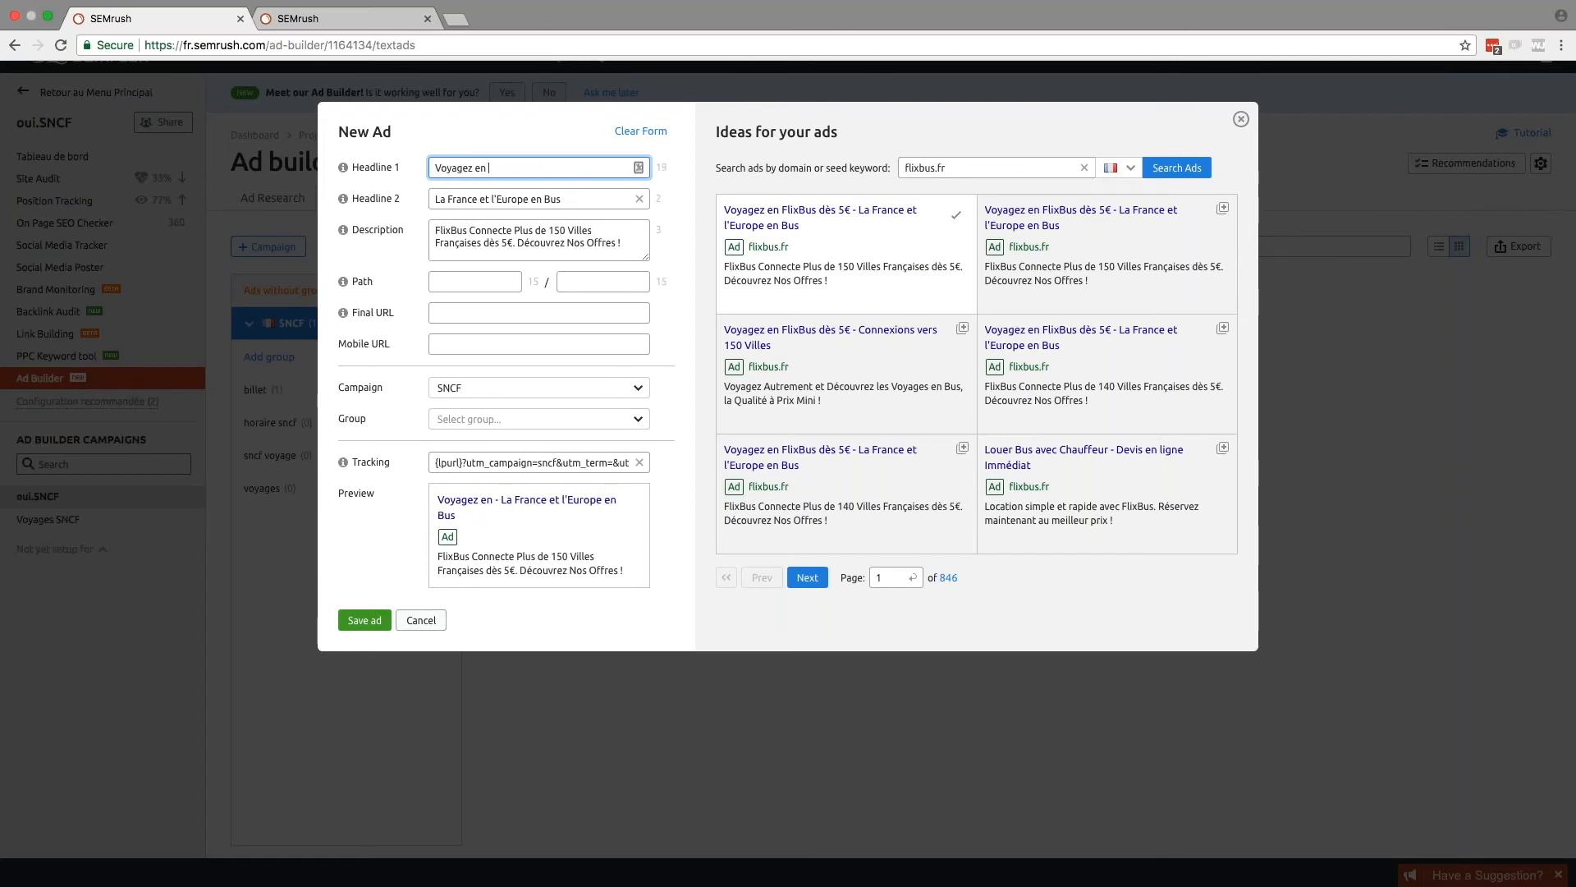
type("train av")
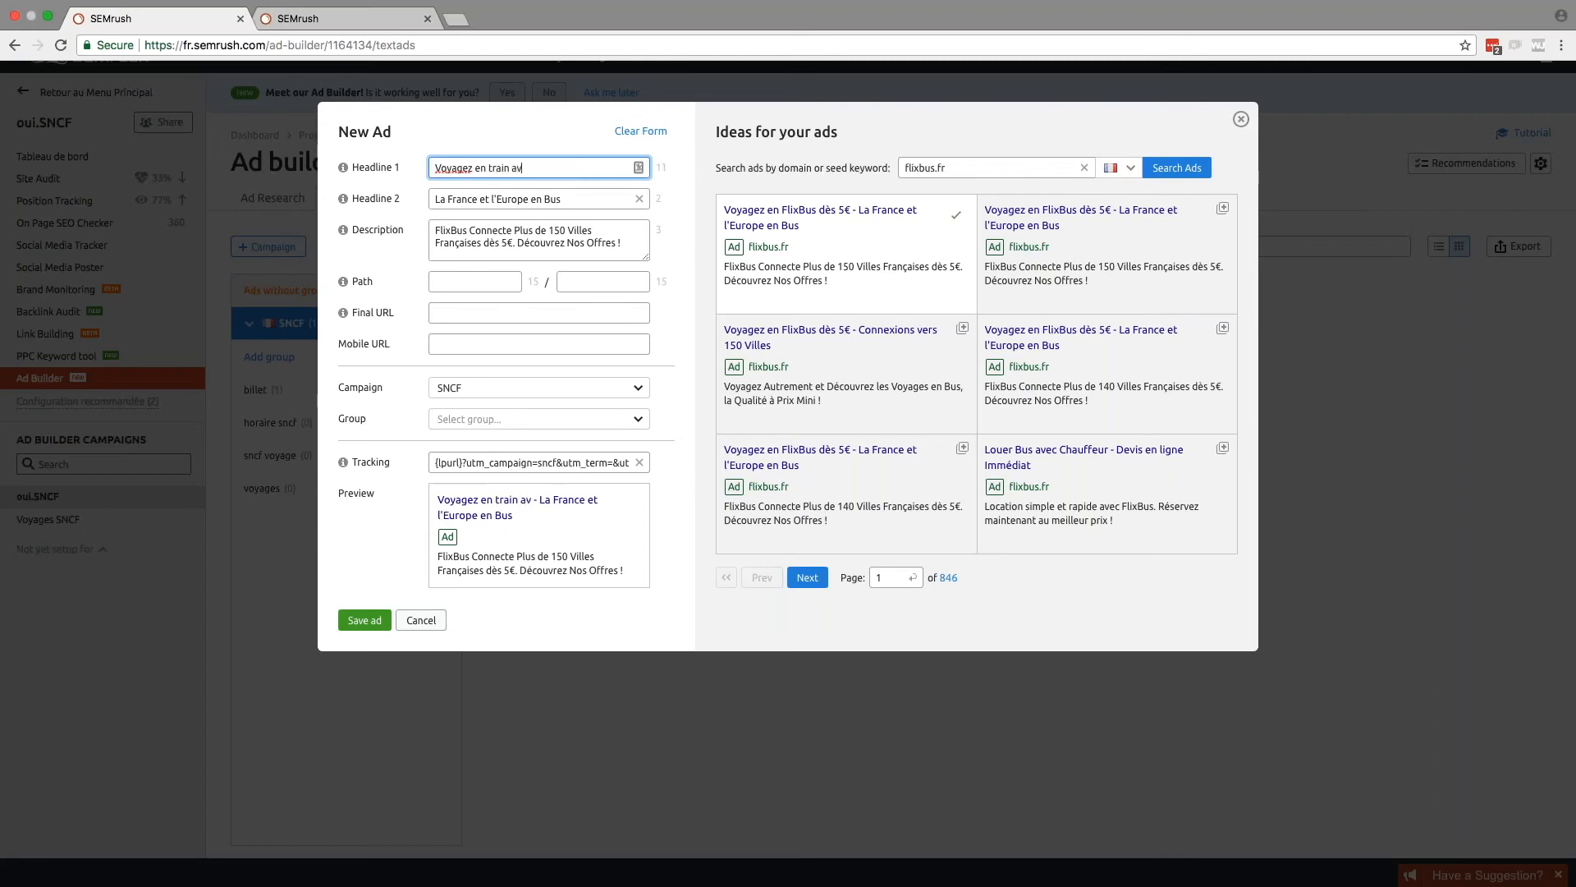
type("ec sncf")
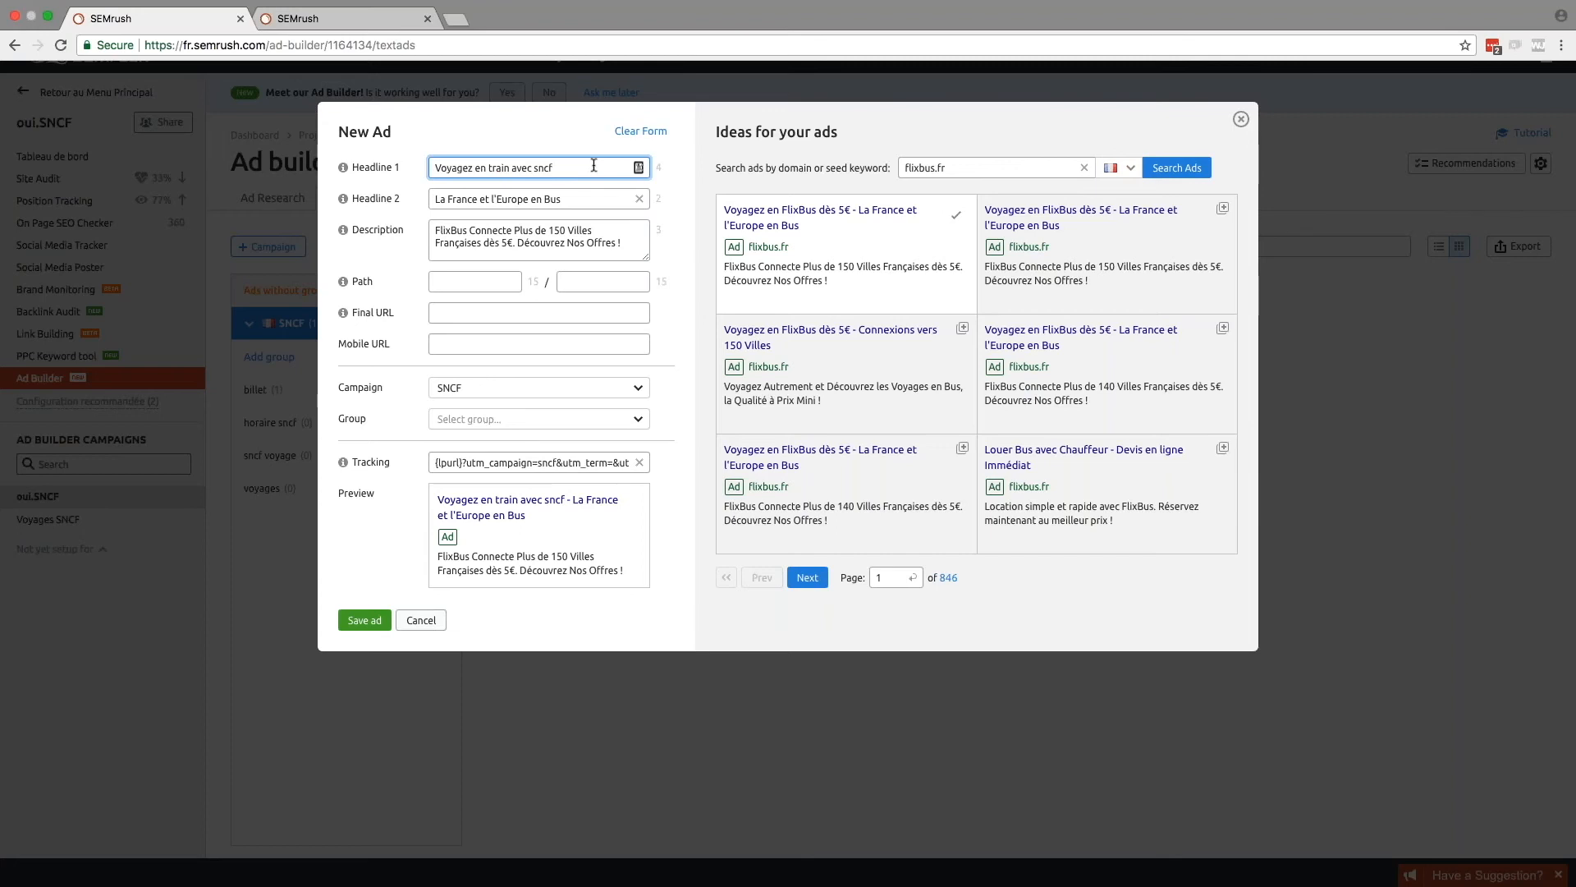
Step: Change Headline 2 to "La France et l'Europe en train" and clear the template's description
left_click(569, 199)
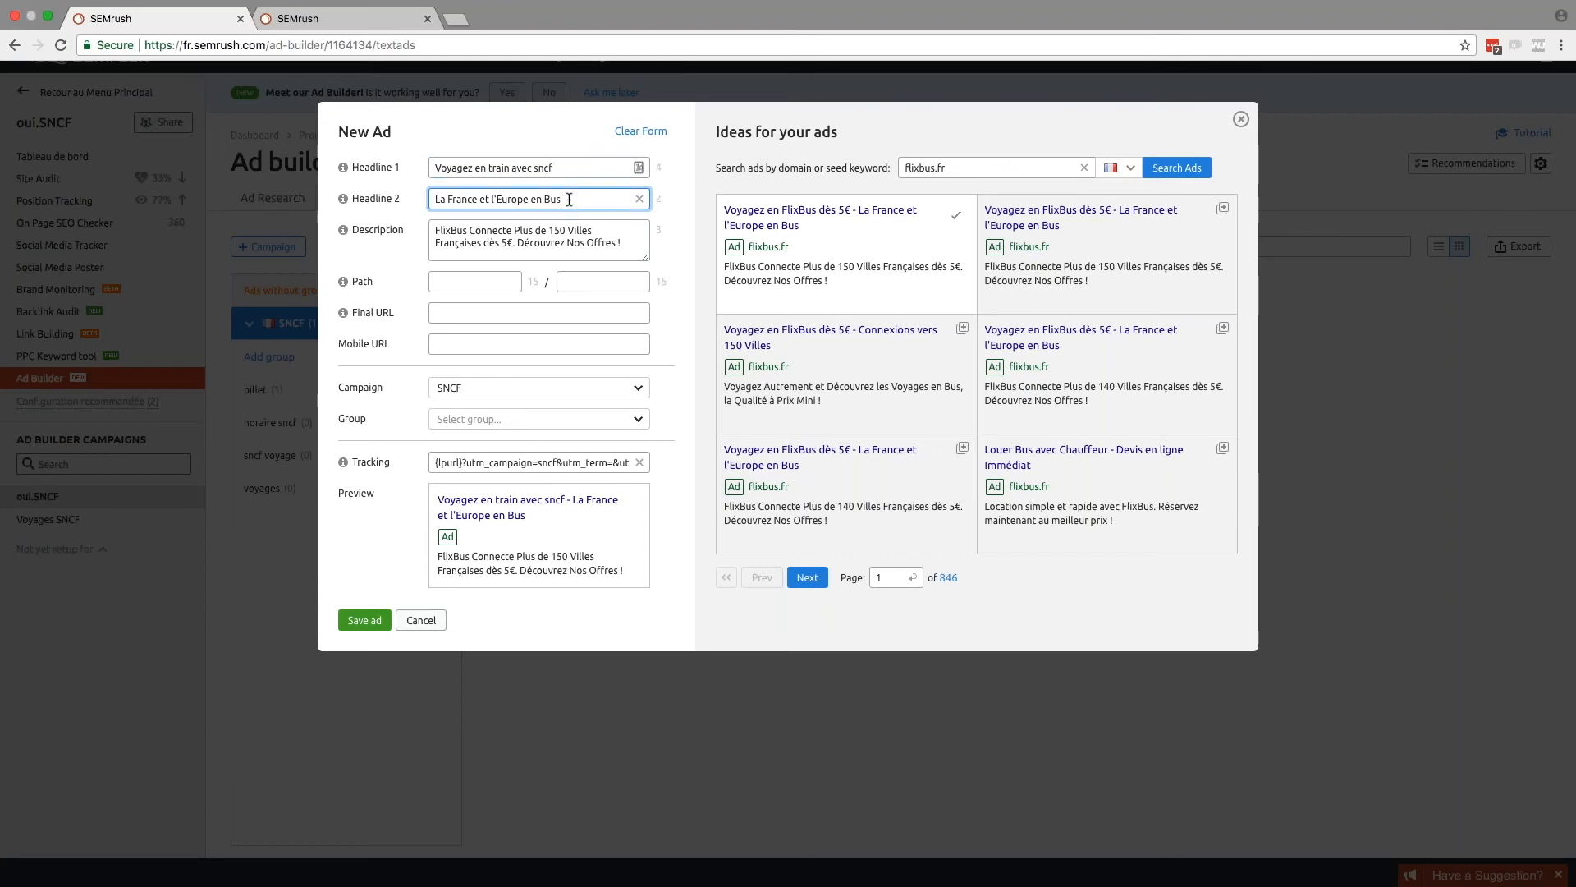
key("BackSpace")
key("BackSpace")
key("BackSpace")
type("train")
key("Tab")
key("BackSpace")
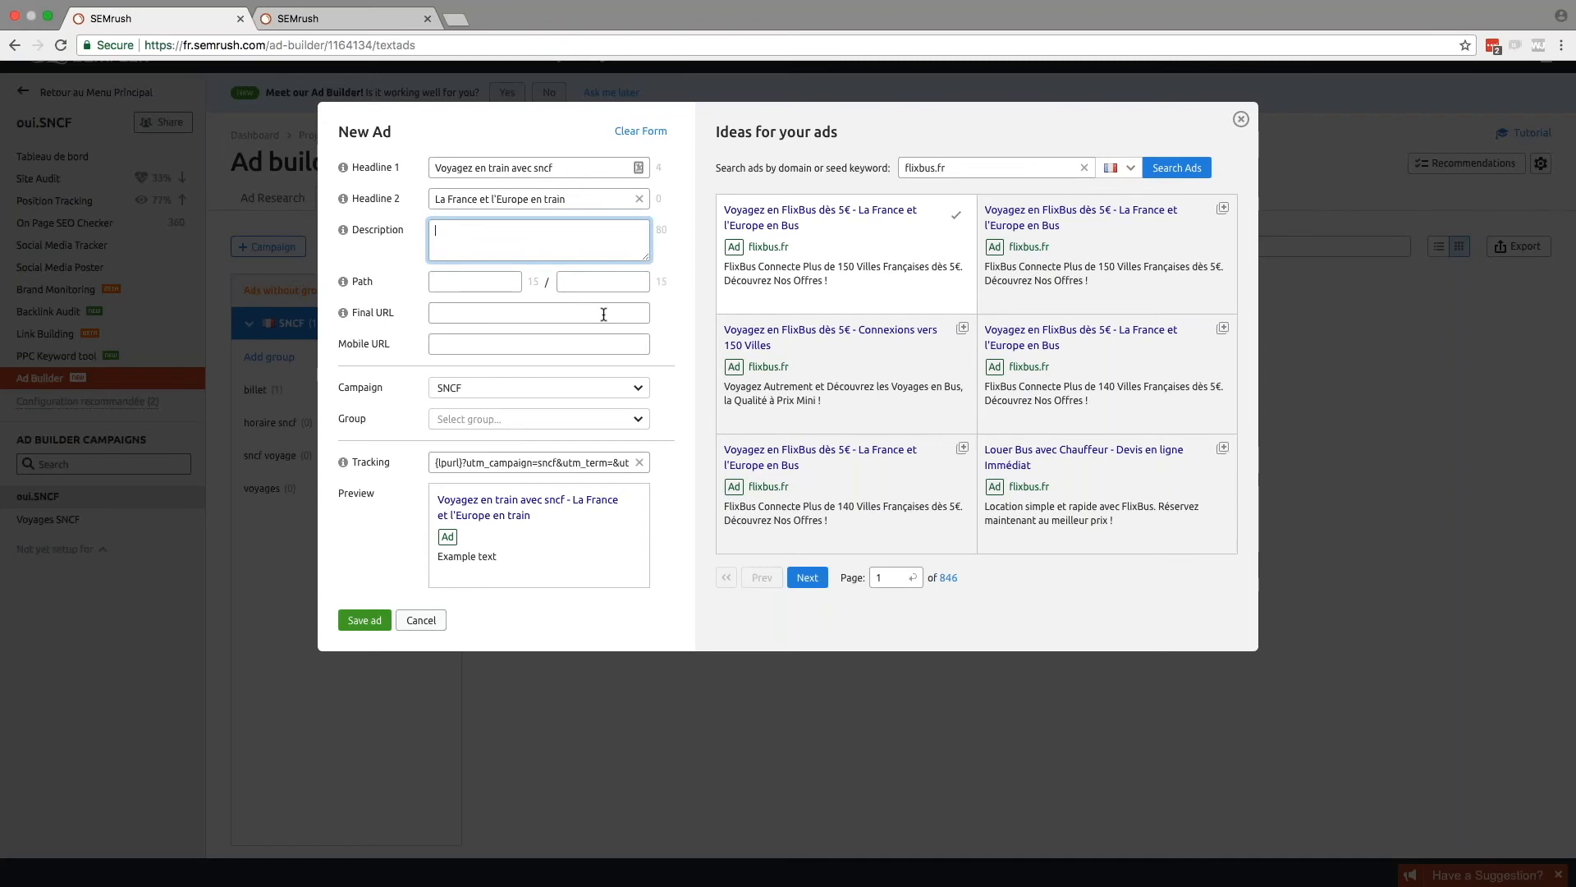
Step: Assign the new ad to the SNCF campaign and its billet group and try to save it
left_click(534, 388)
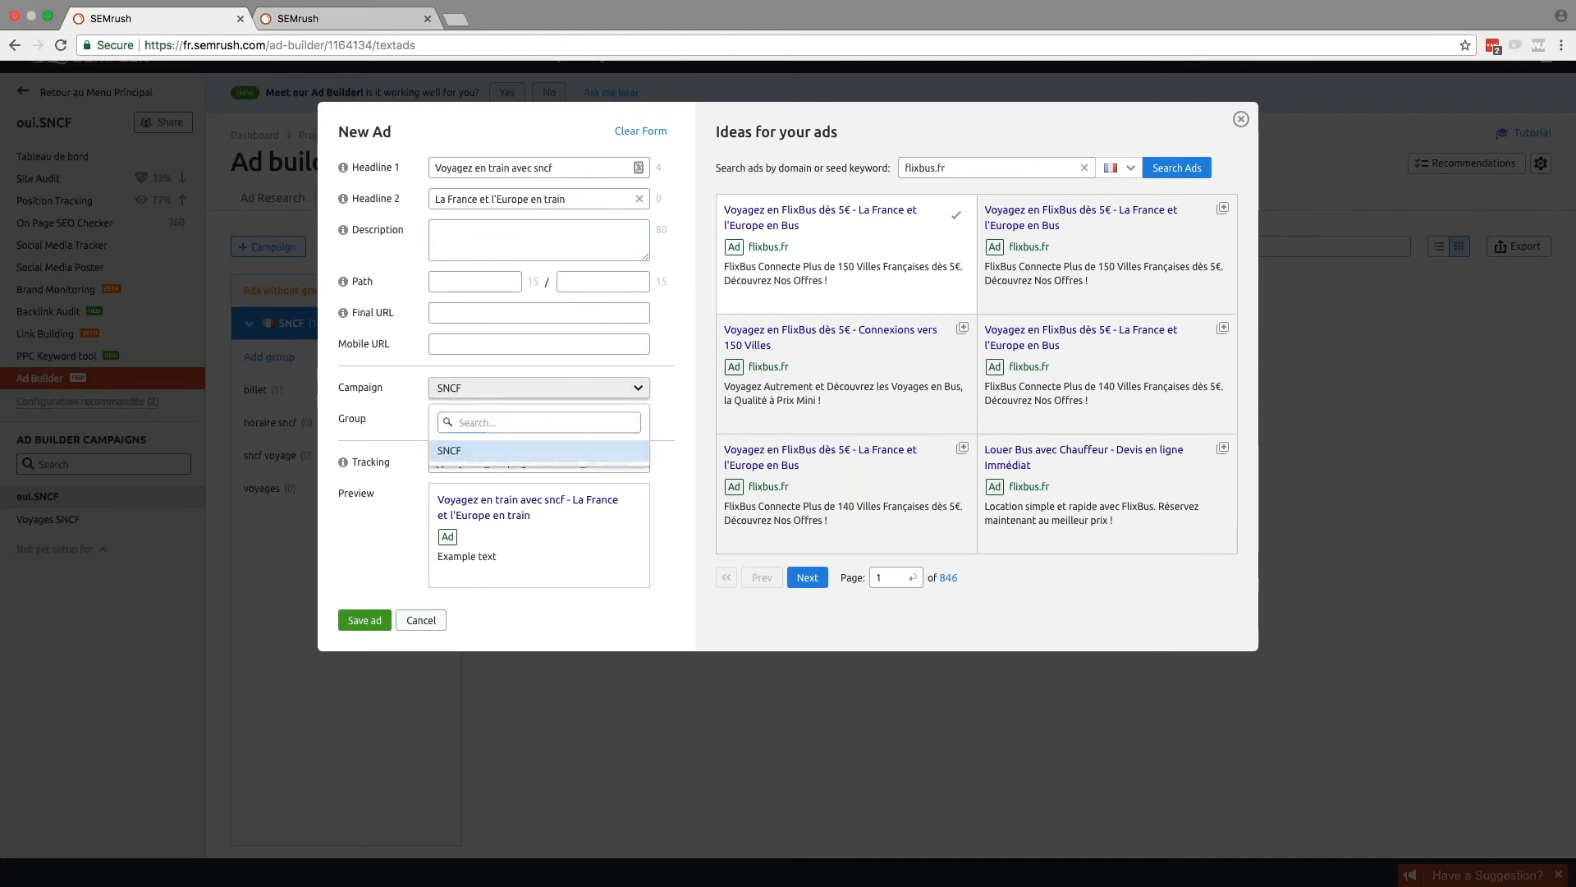
left_click(539, 450)
left_click(638, 419)
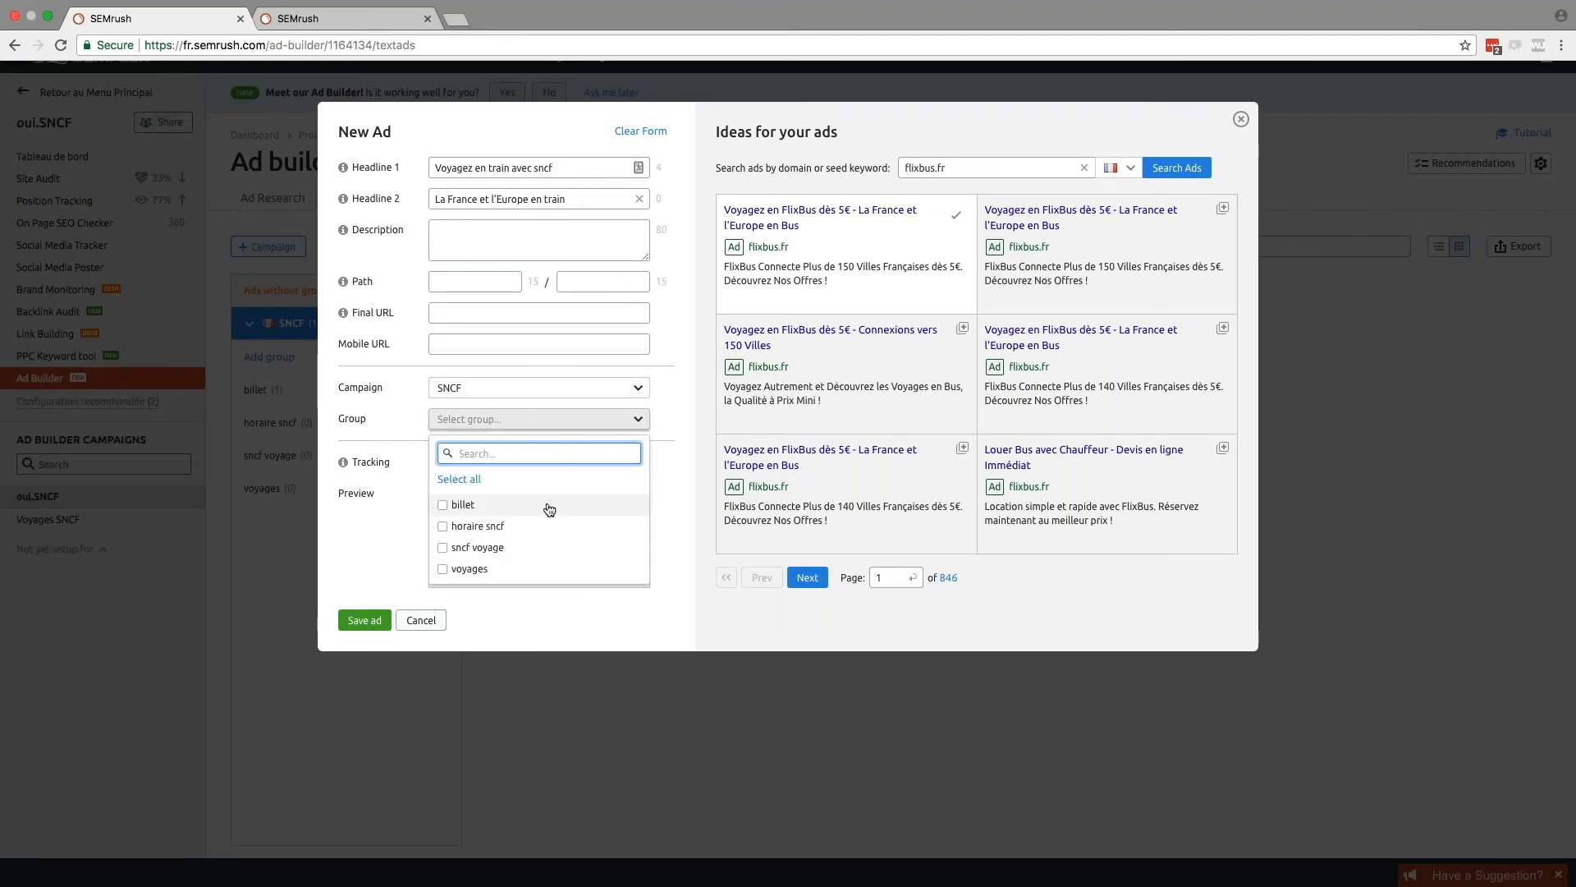
left_click(444, 506)
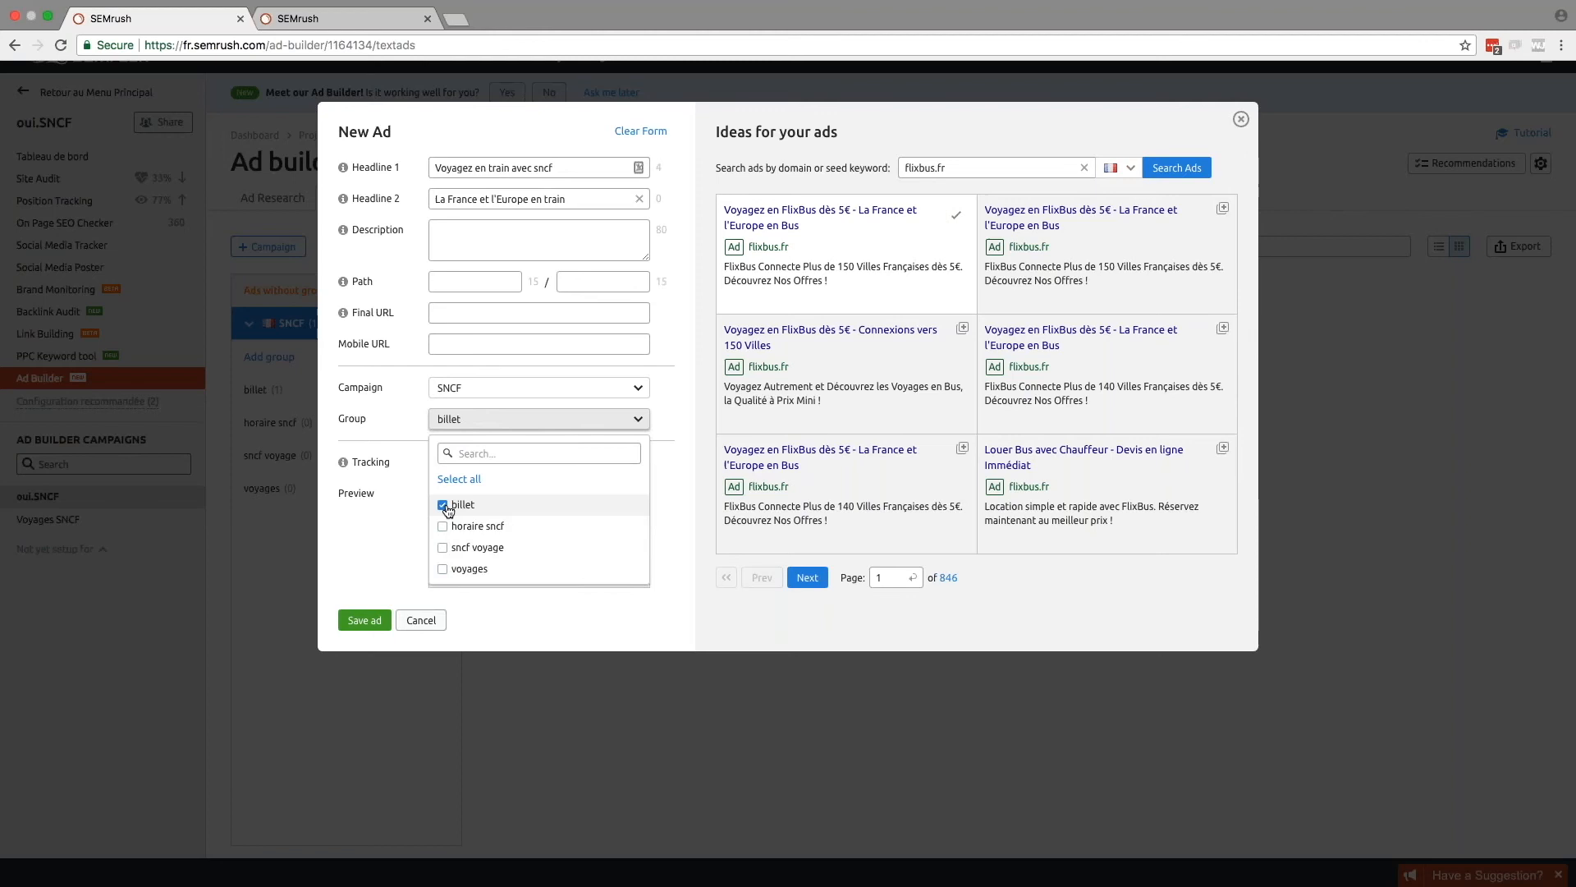
key("Escape")
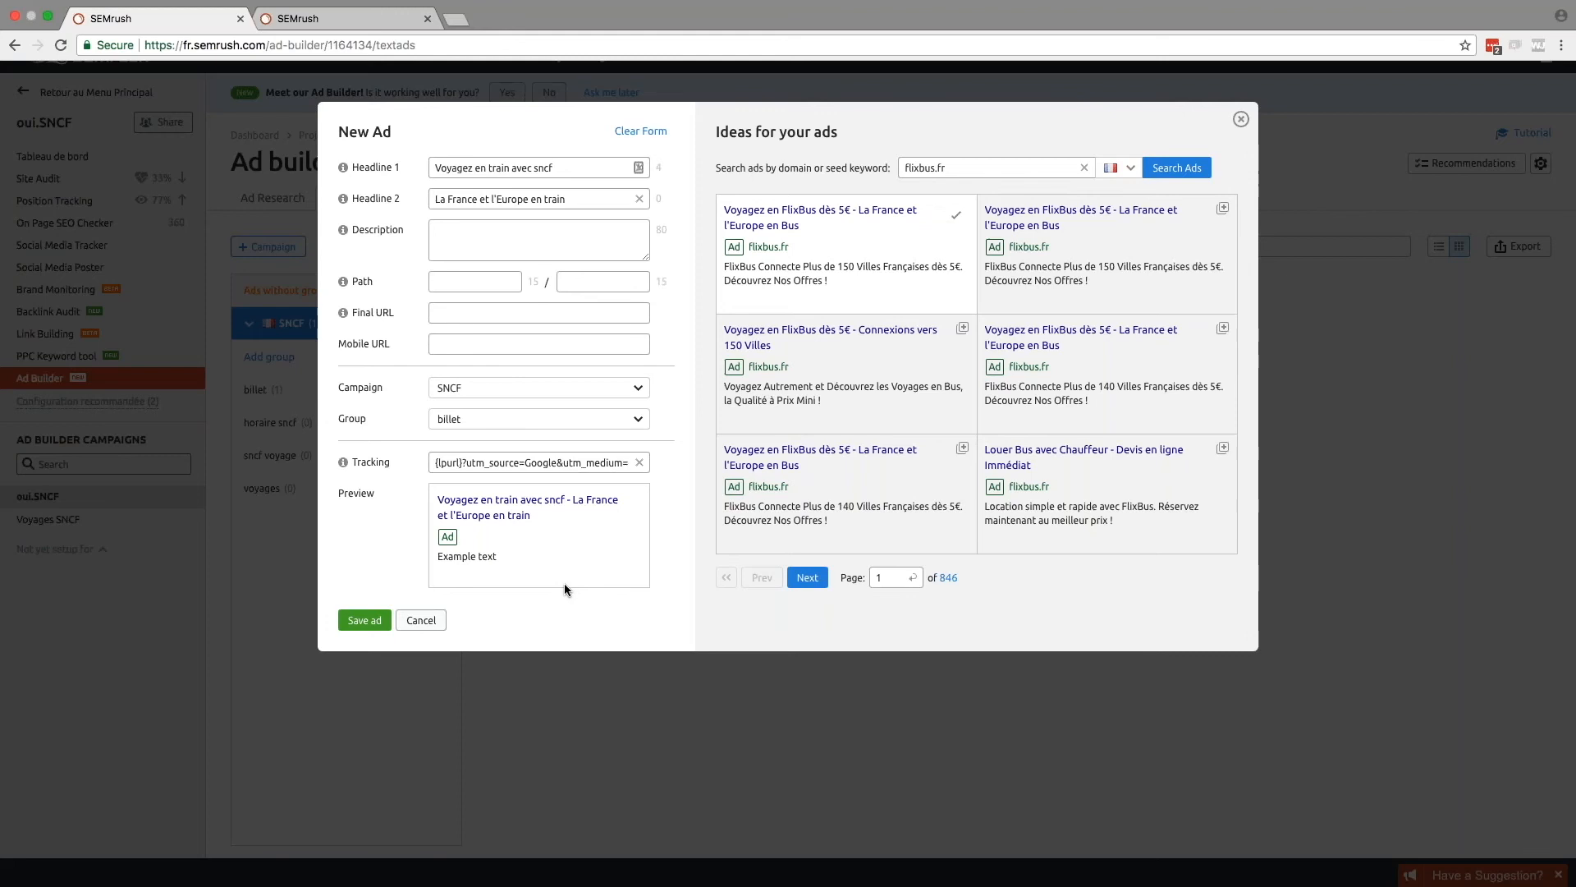
left_click(373, 623)
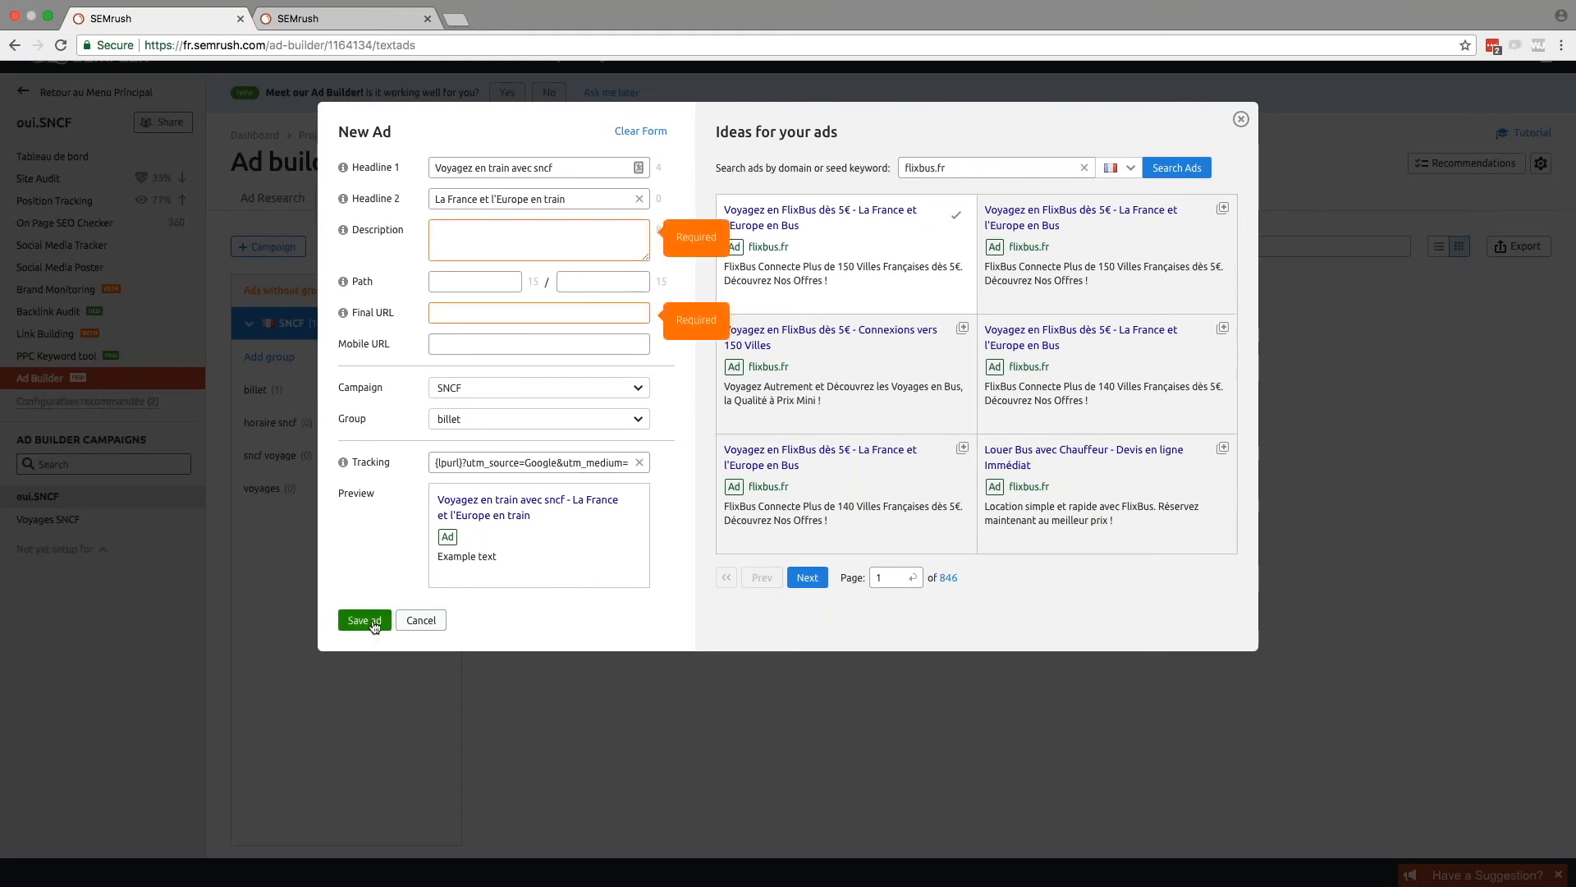
left_click(533, 233)
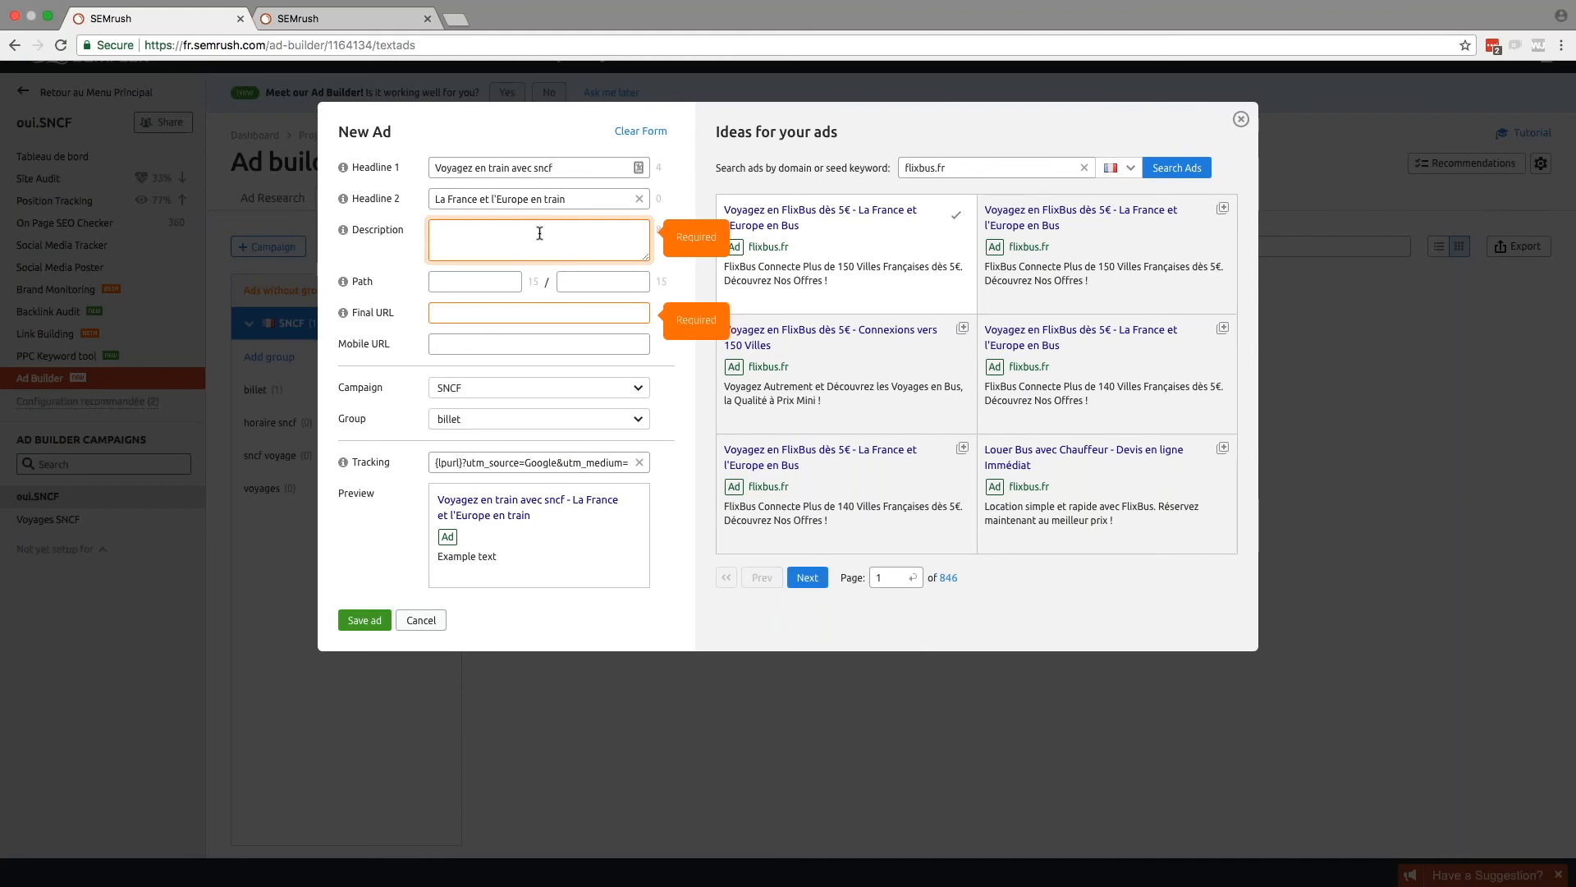
type("Test")
left_click(481, 310)
type("https")
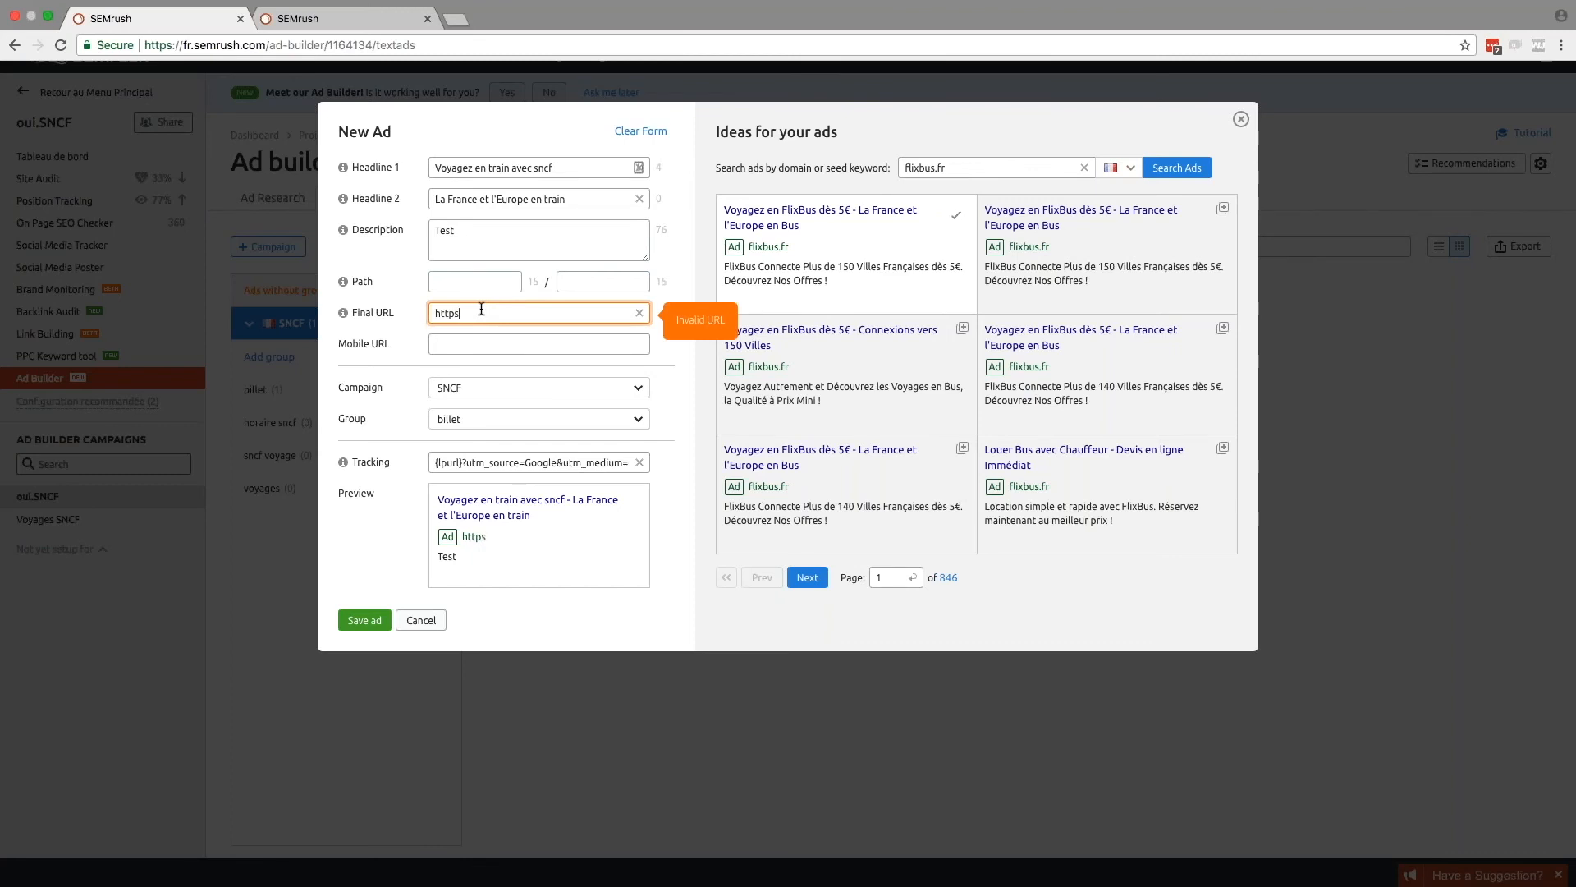
type("://oui.sncf")
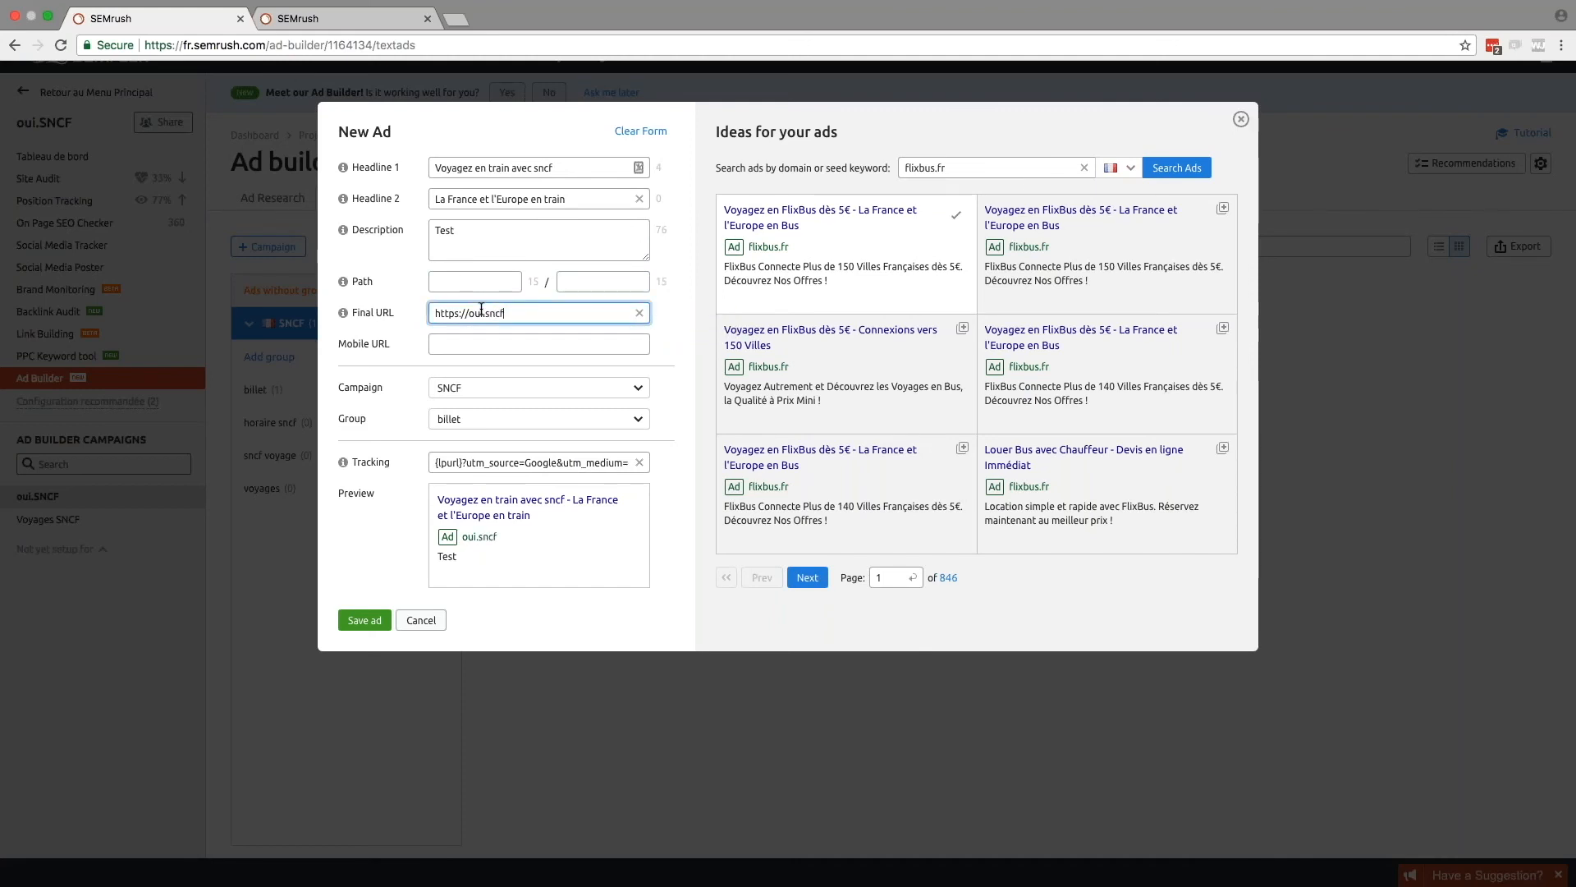
left_click(367, 621)
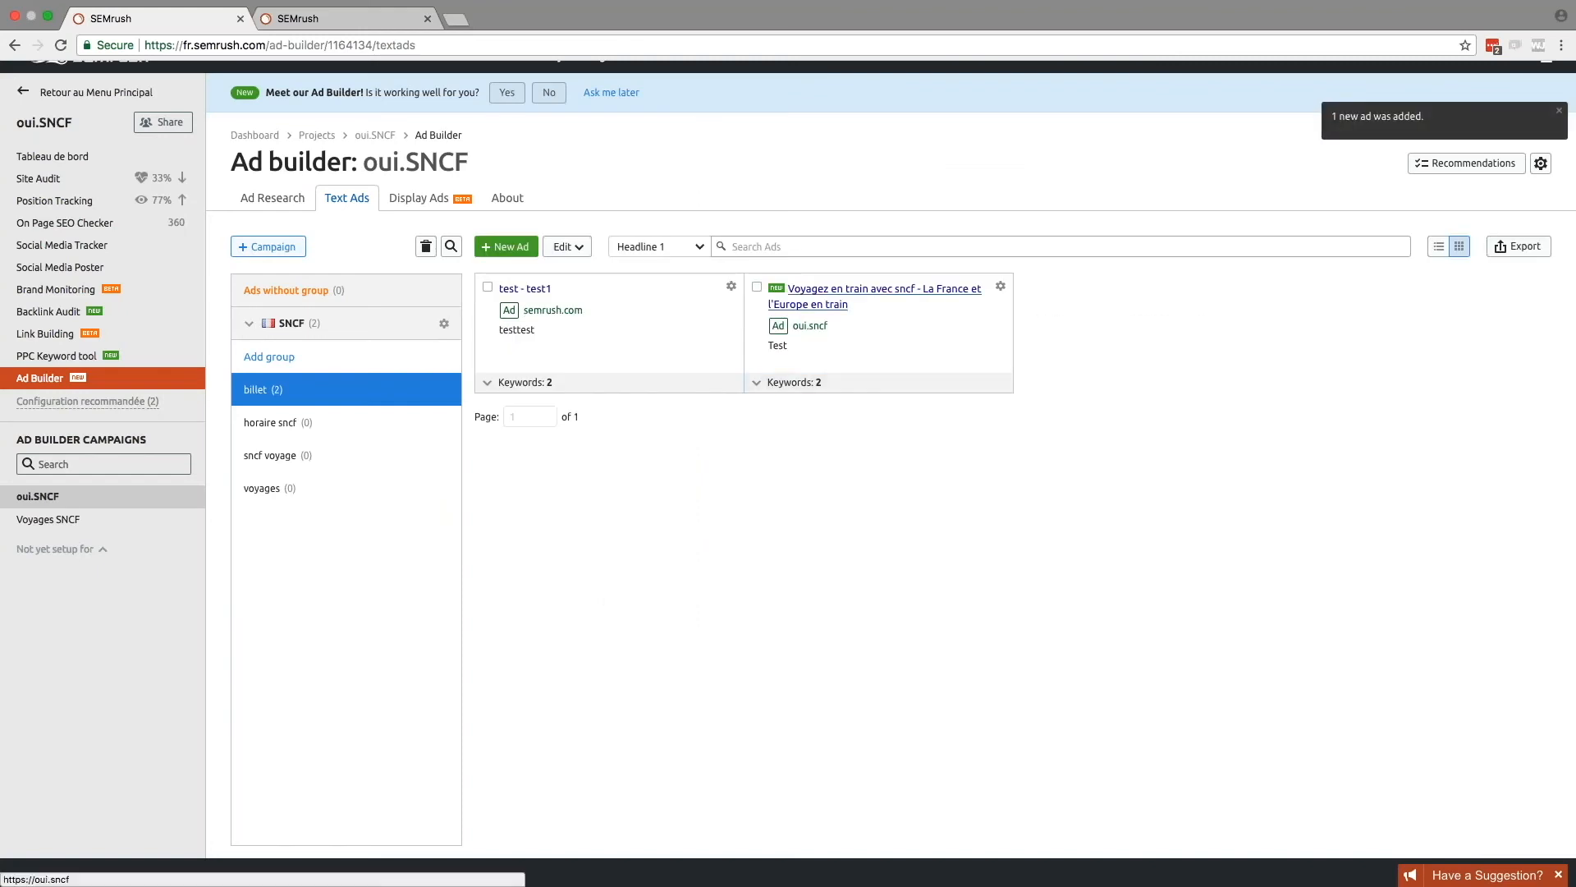
Step: Look at the keywords attached to the new "Voyagez en train avec sncf" ad and collapse the list
left_click(767, 384)
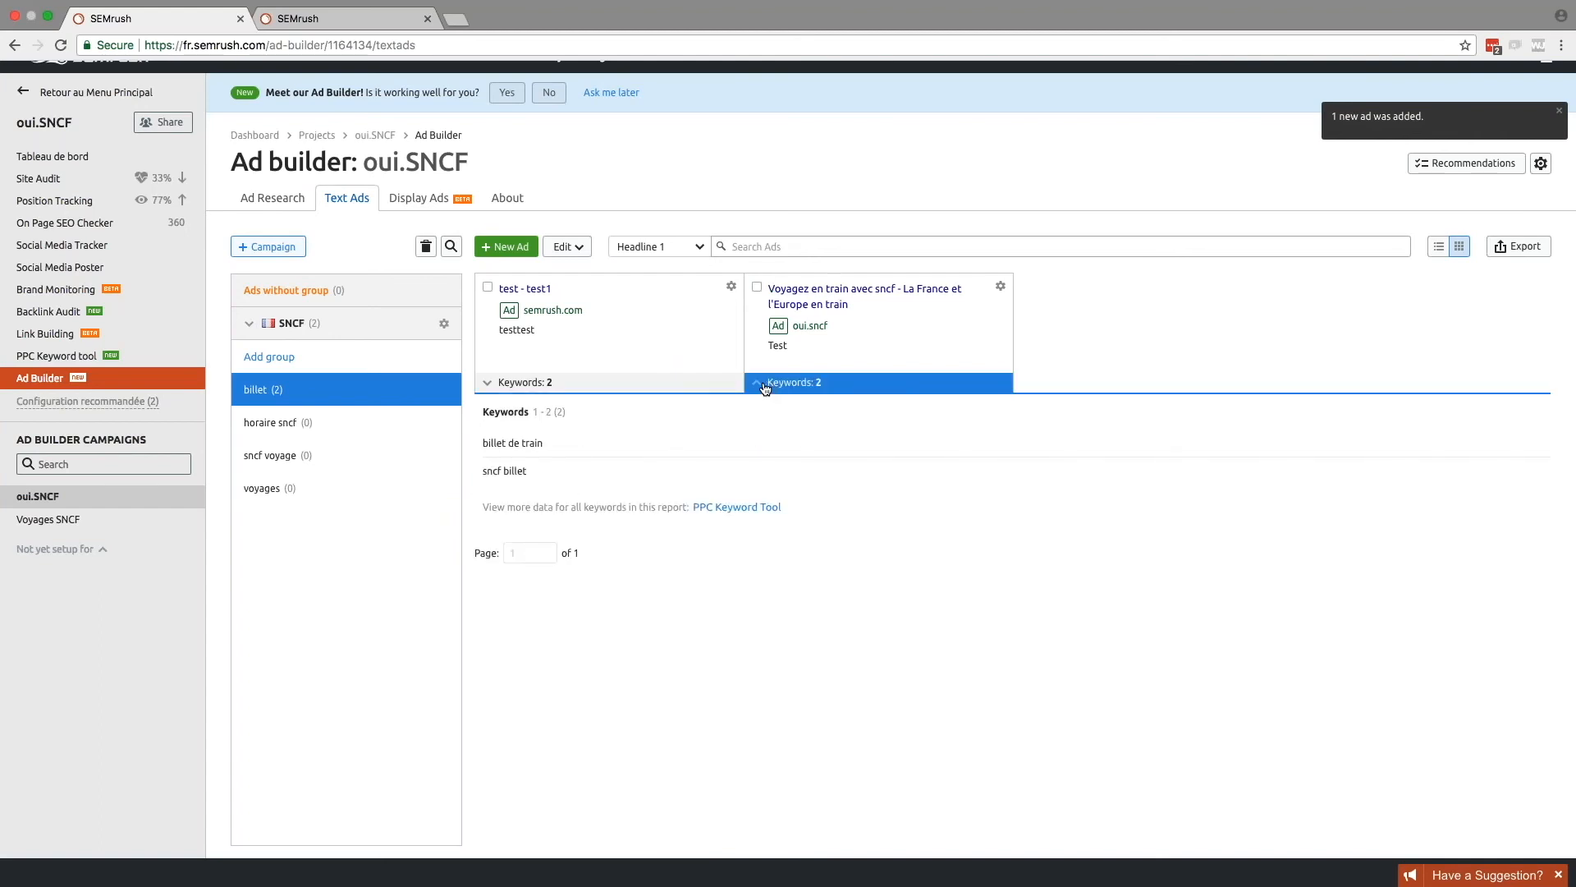
left_click(764, 384)
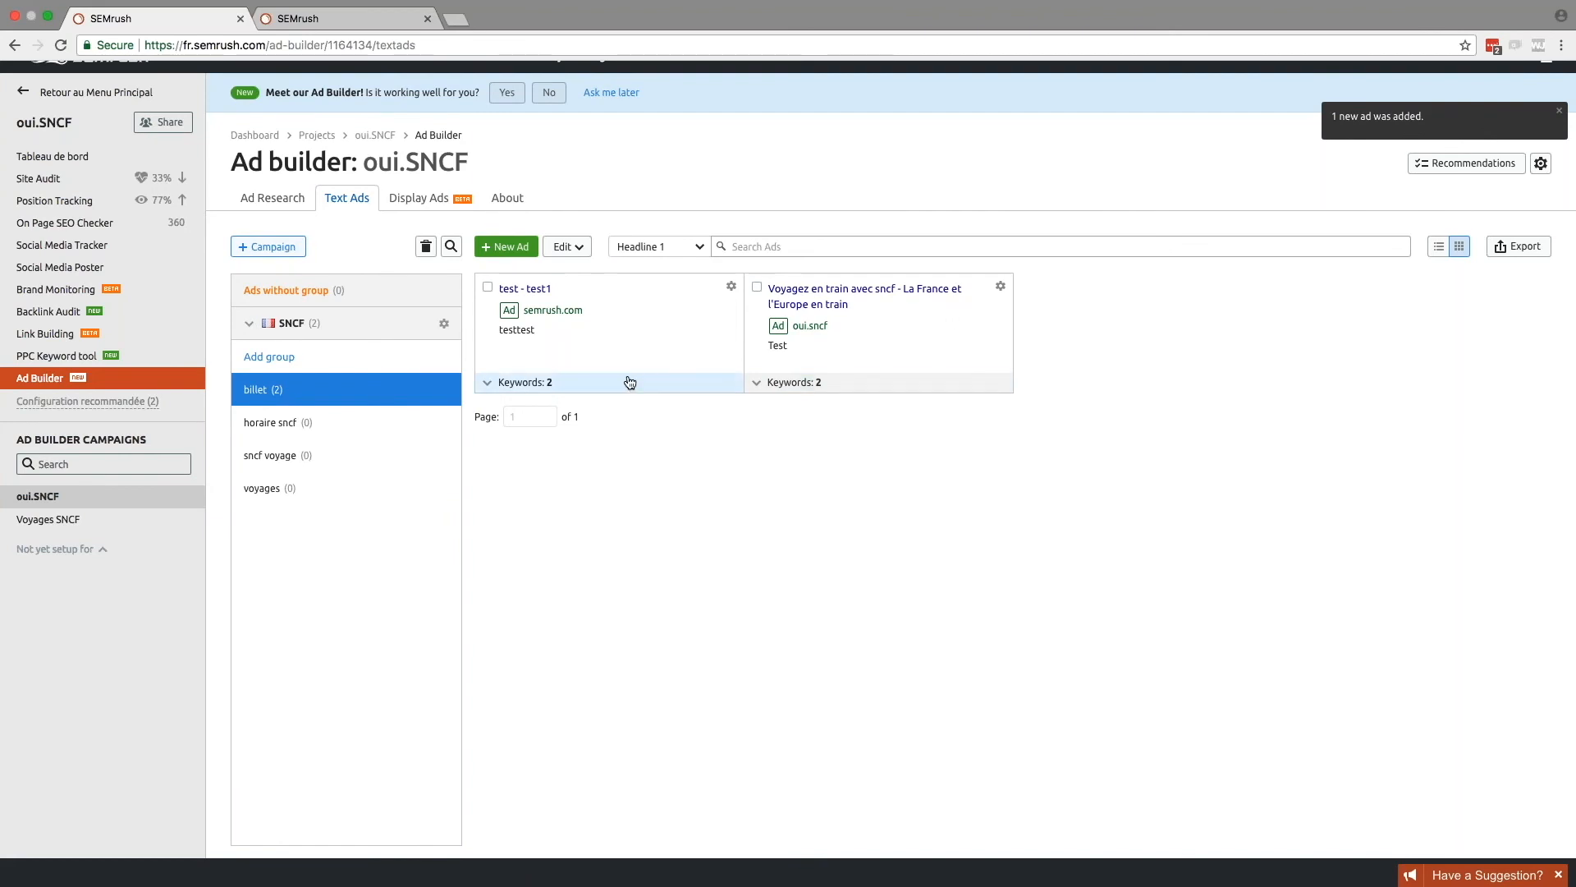
left_click(579, 249)
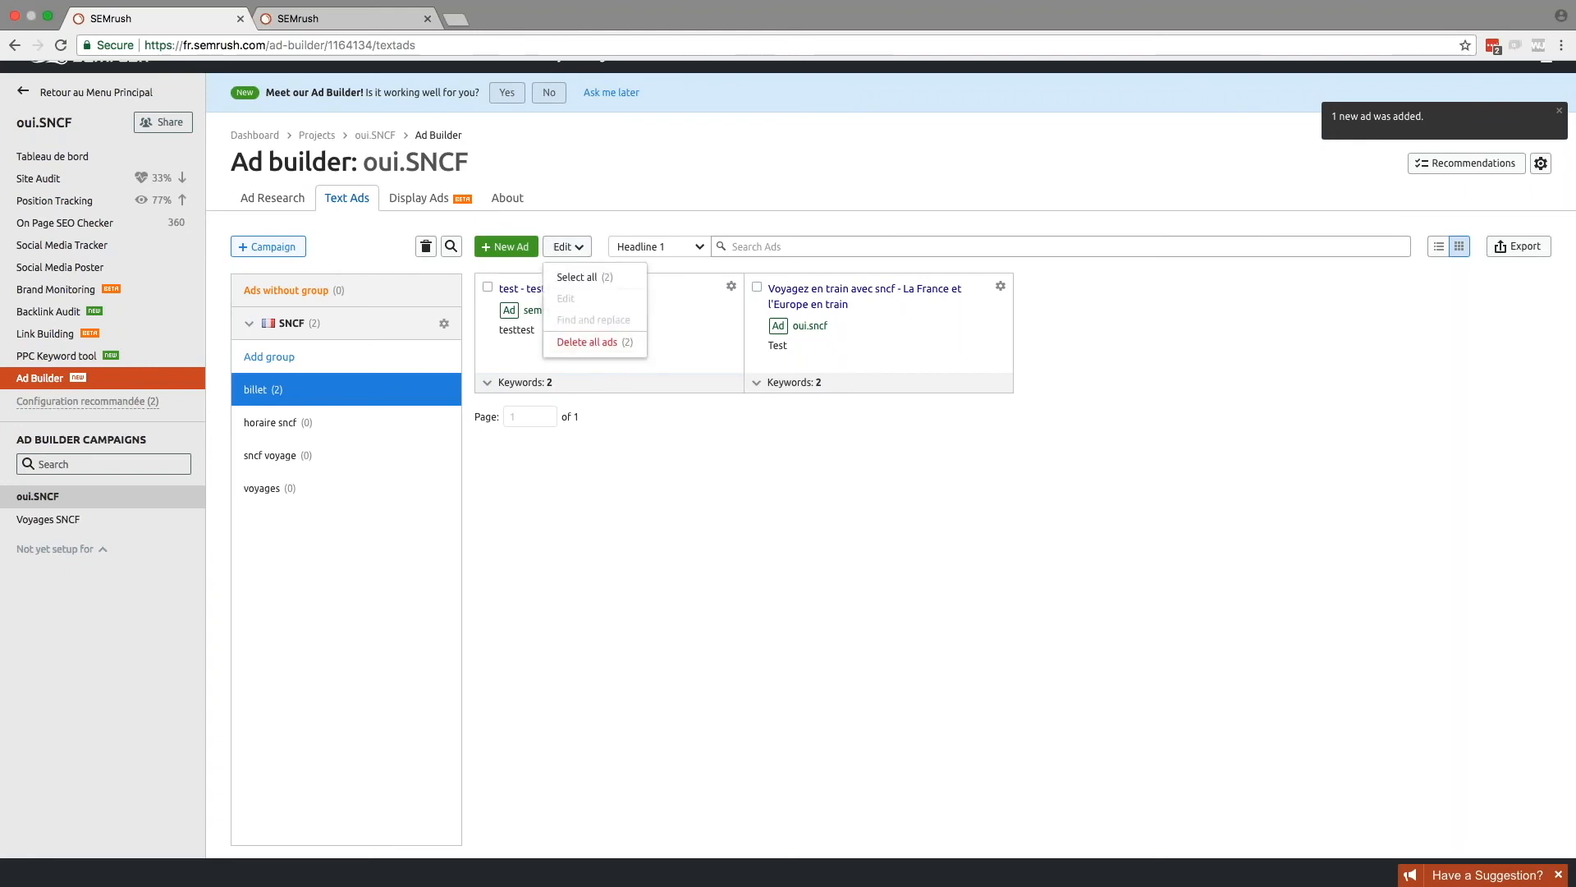
left_click(582, 248)
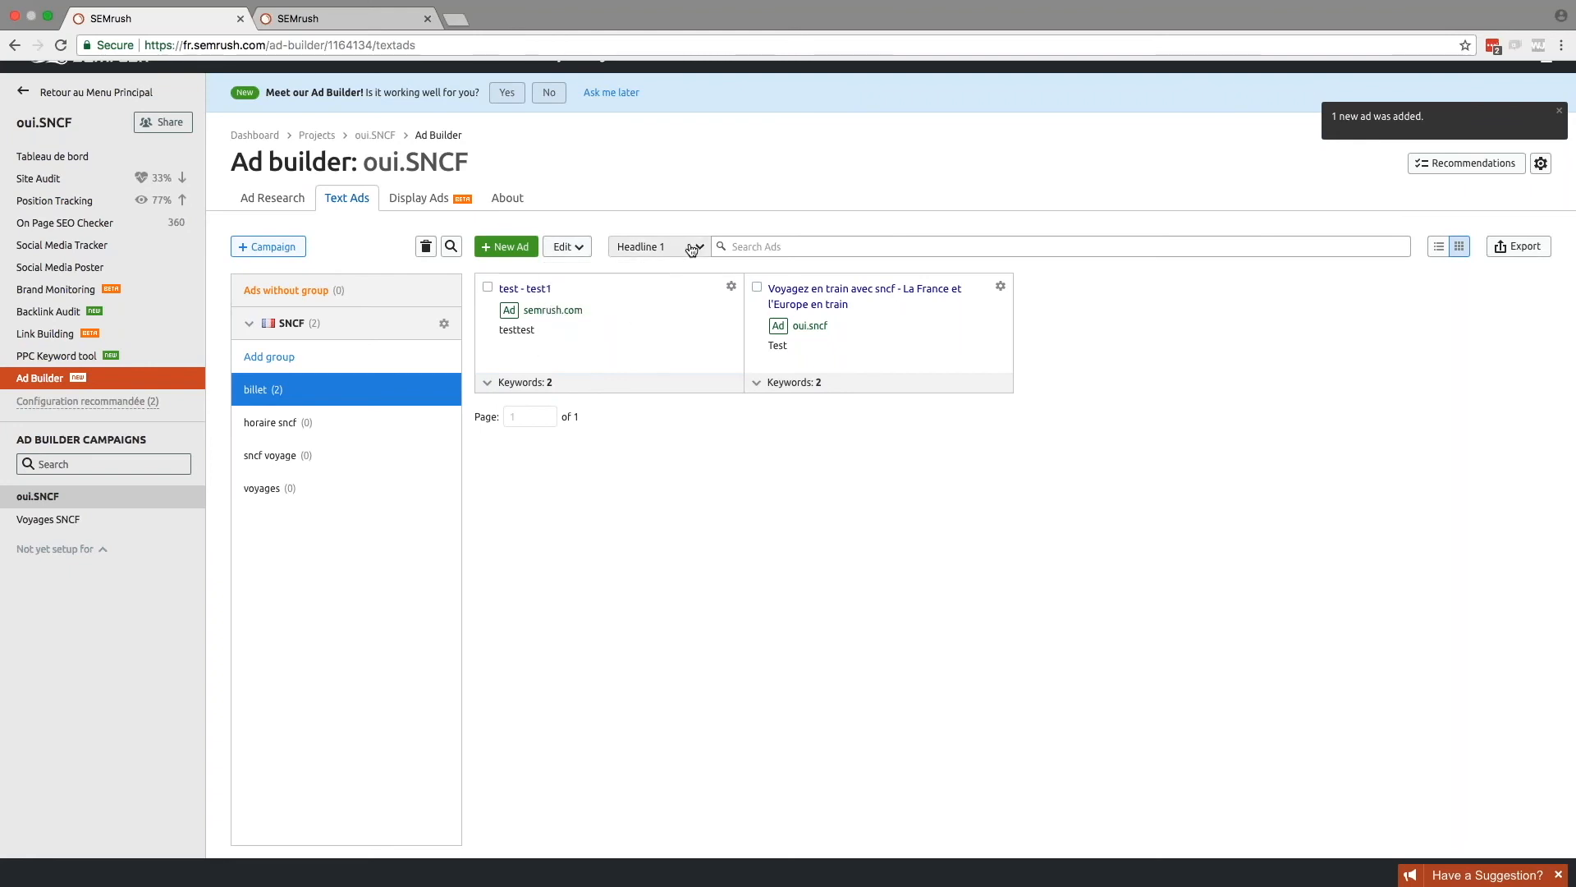
left_click(569, 246)
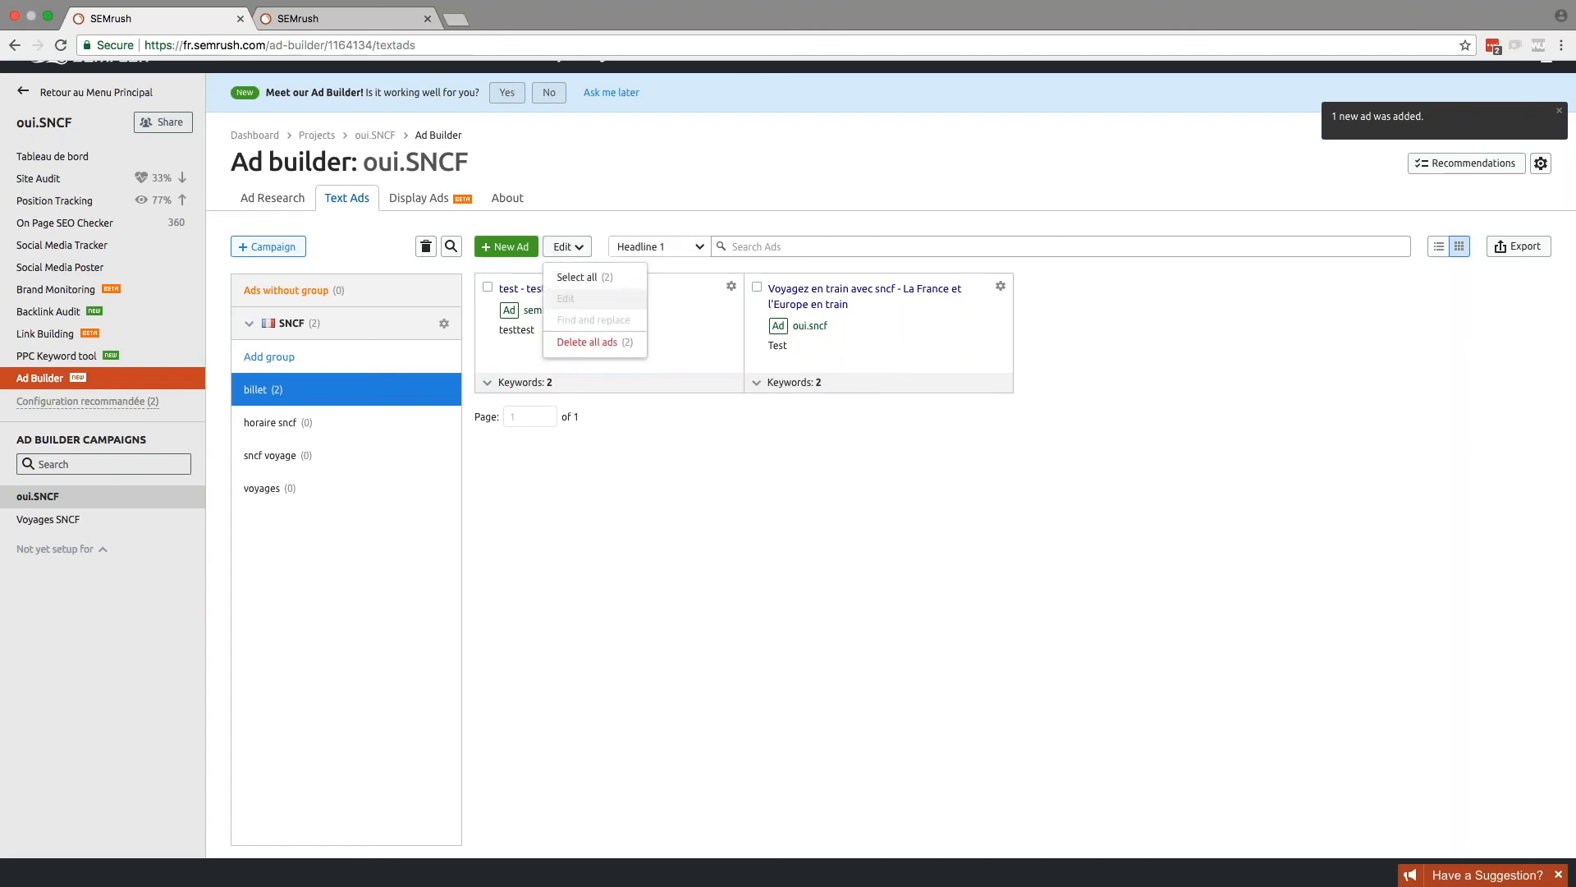
scroll(598, 320, "up", 1)
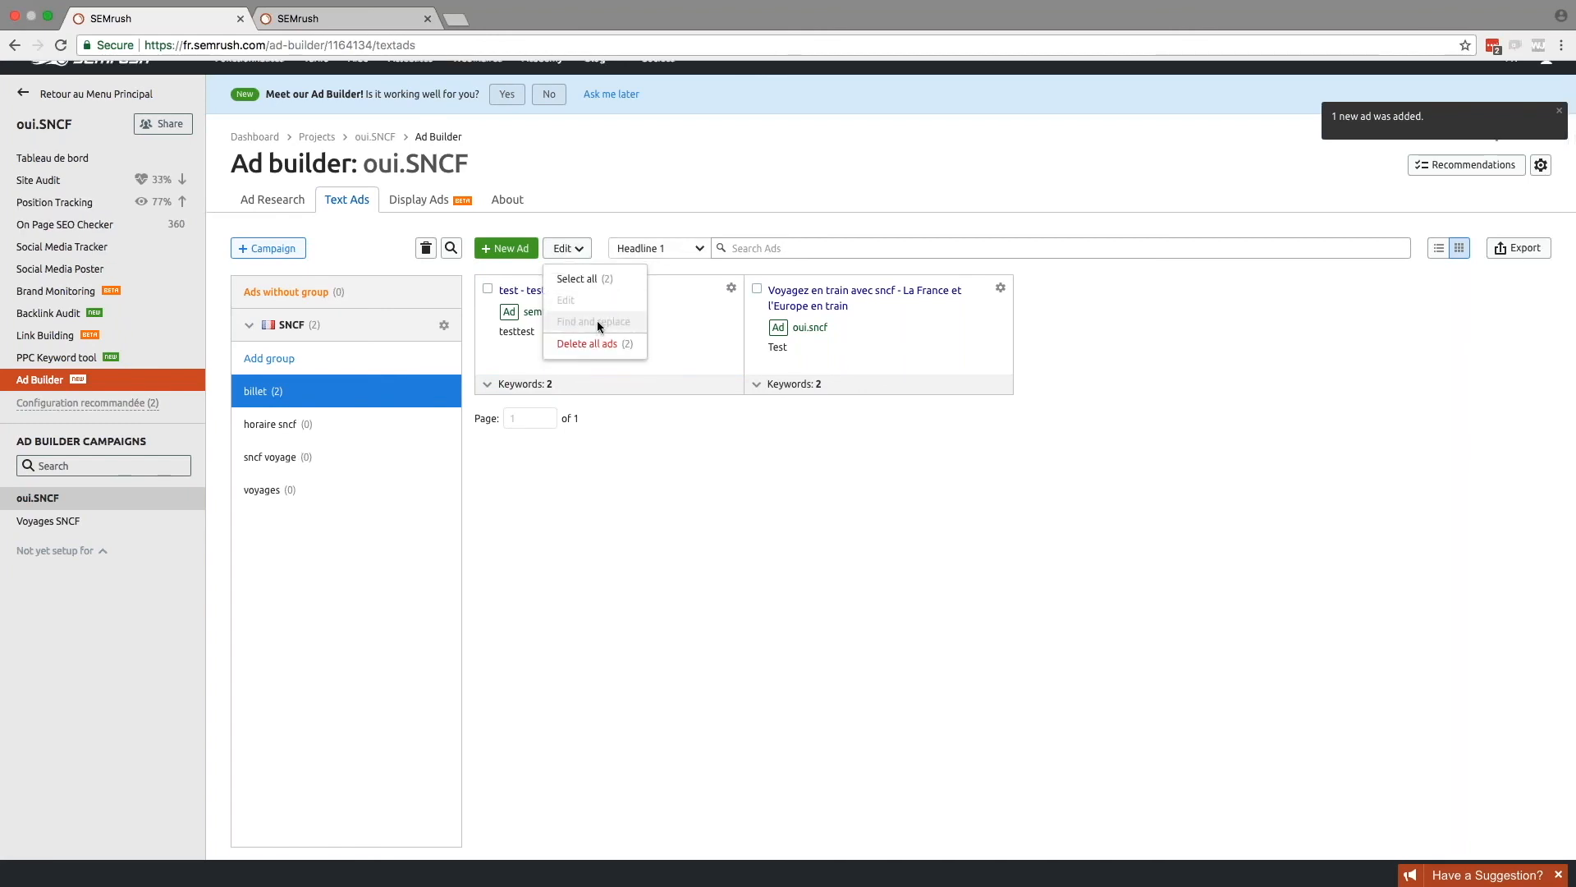
left_click(666, 429)
Step: Use Find and replace on both billet ads to change the whole word "test" in Headline 1 to "SNCF"
left_click(488, 288)
left_click(757, 288)
left_click(580, 249)
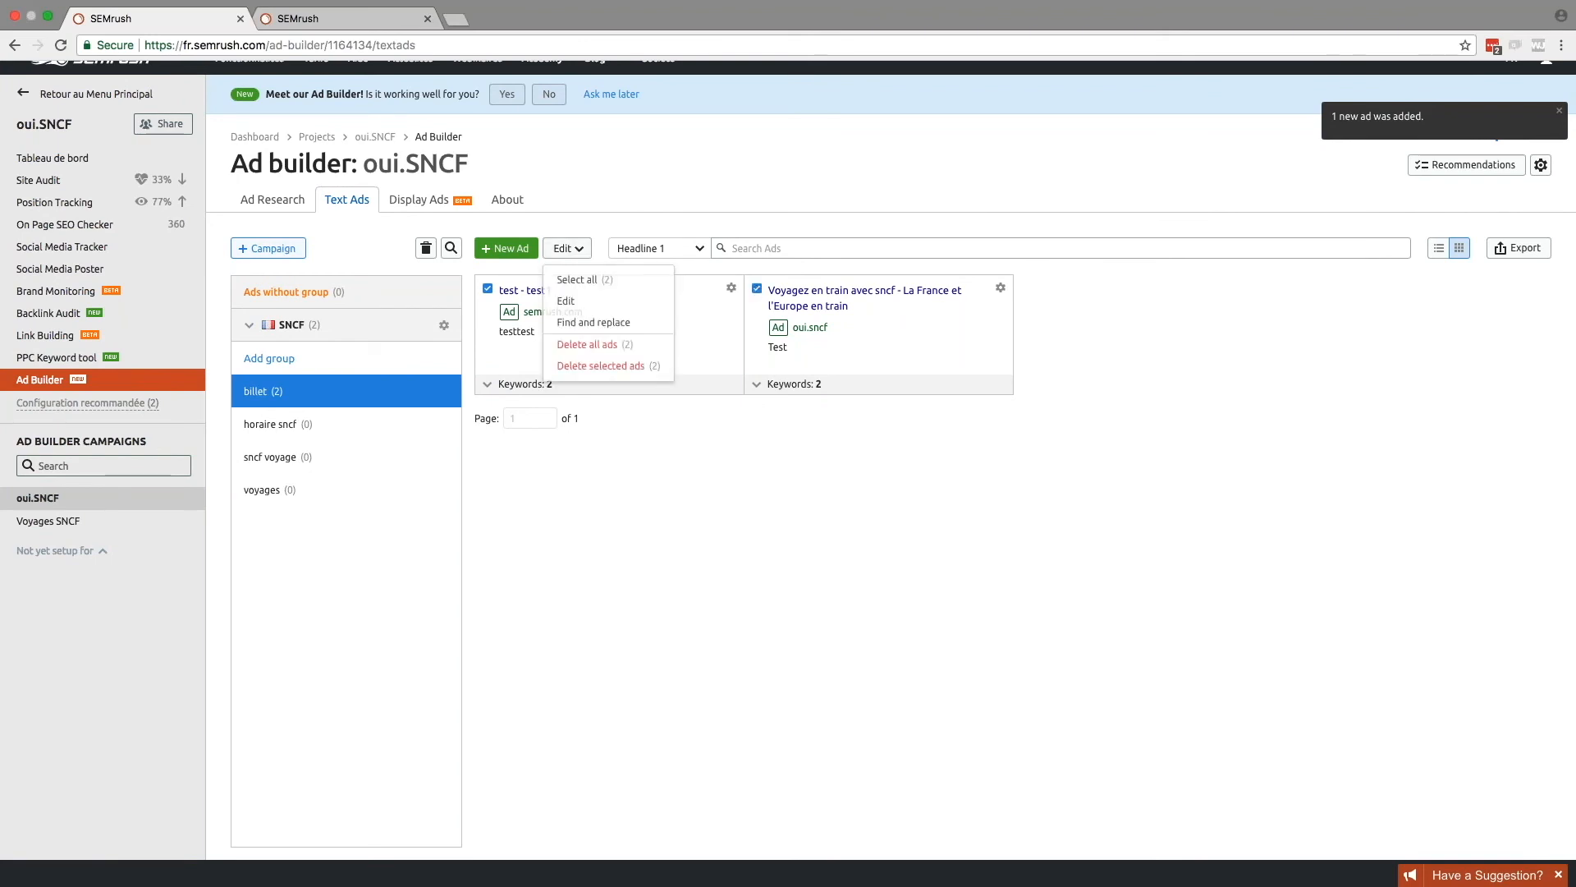
left_click(598, 325)
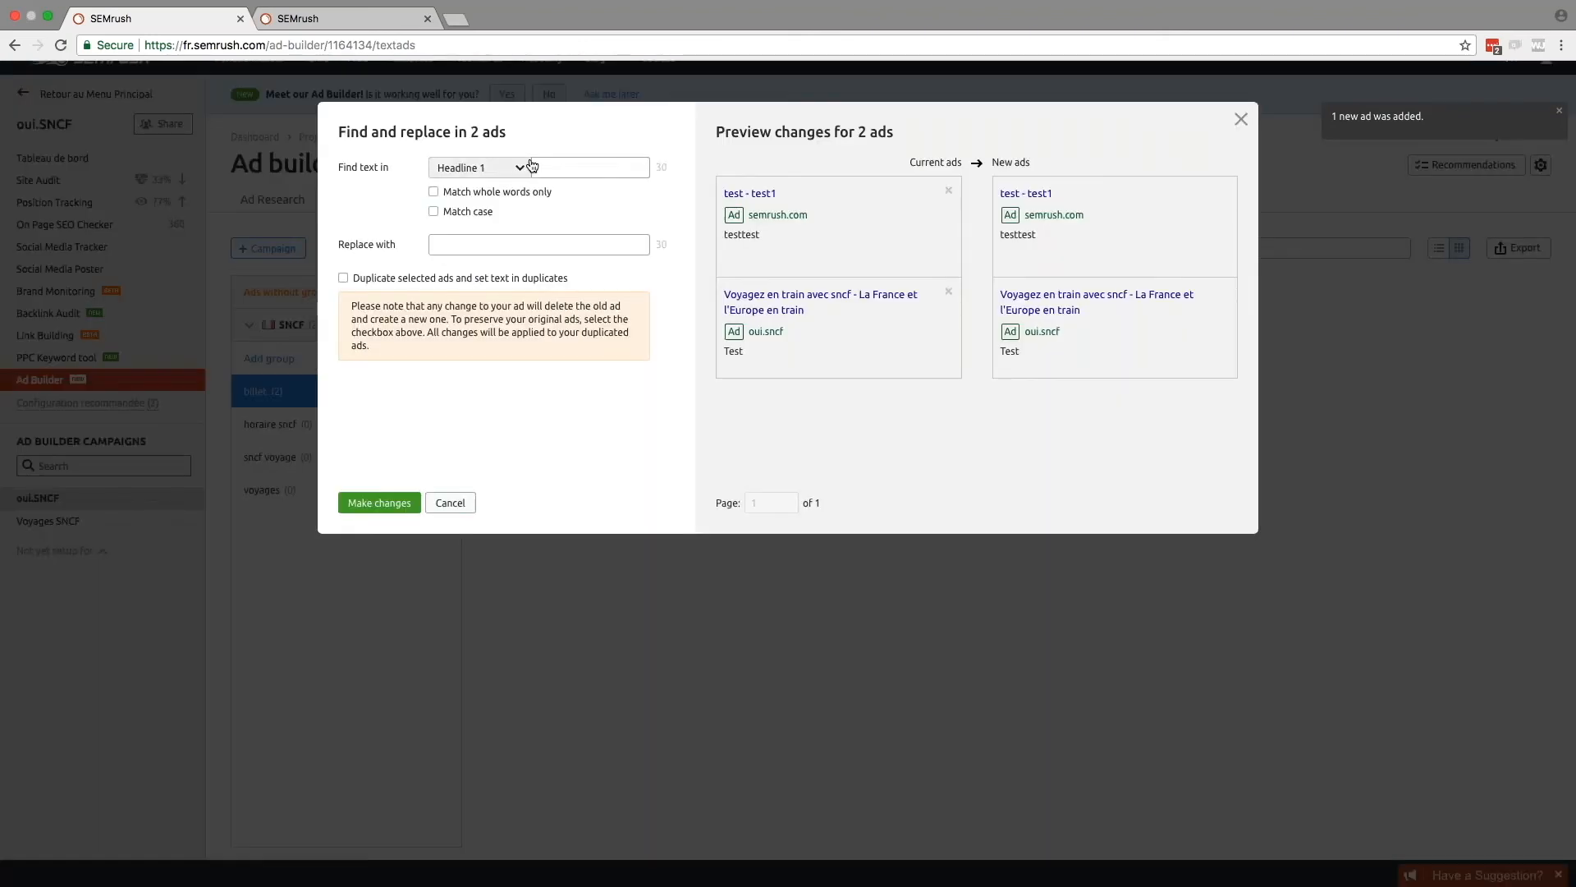
left_click(434, 193)
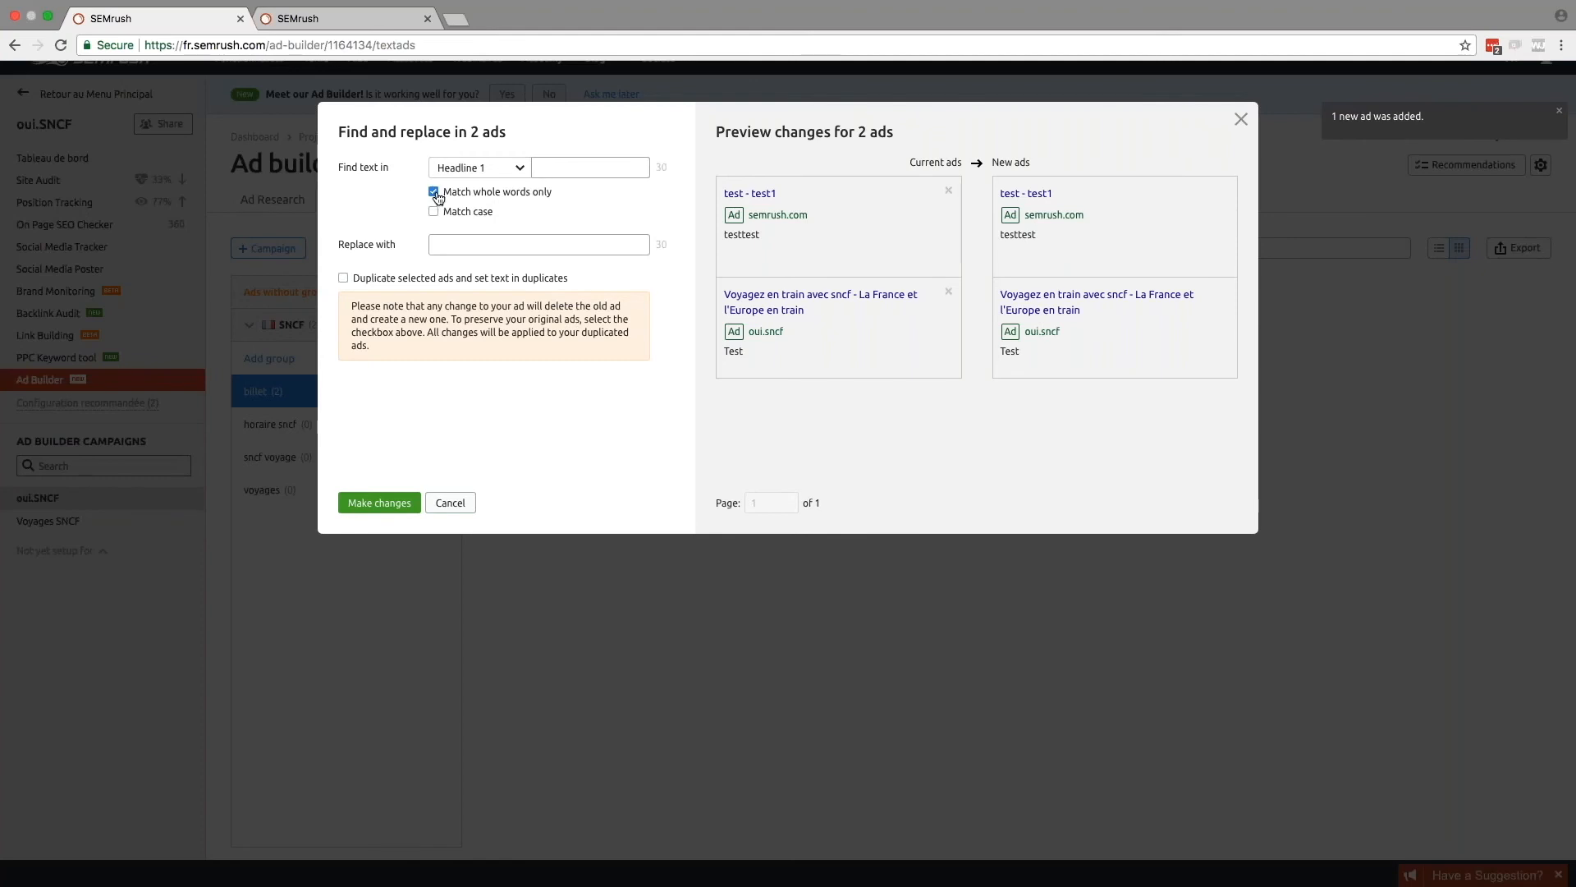
left_click(582, 167)
type("test")
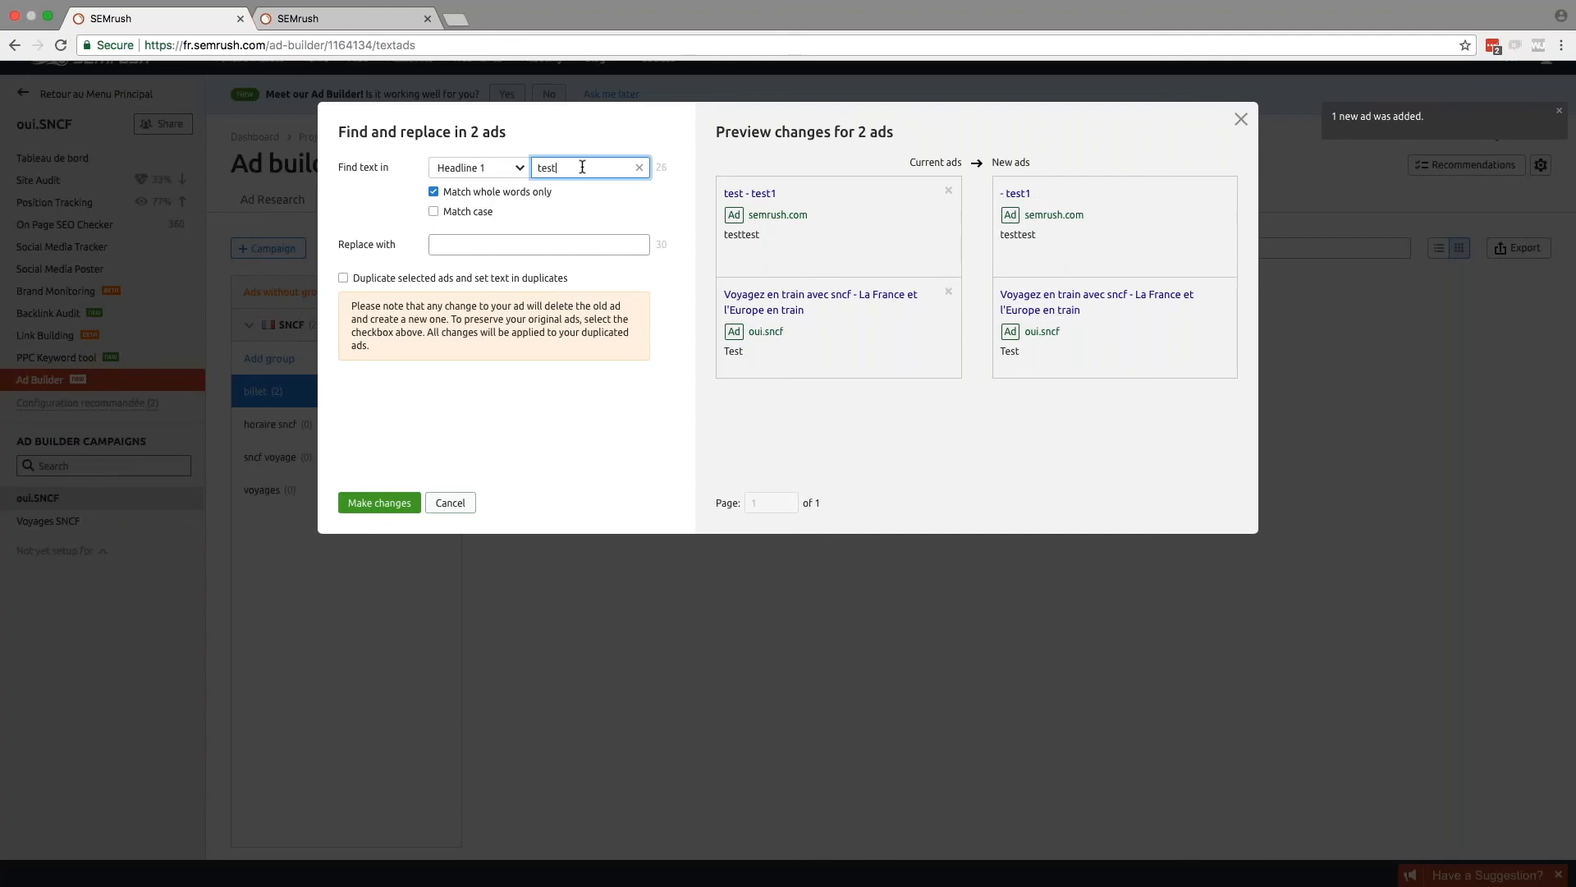
left_click(516, 239)
type("SNCF")
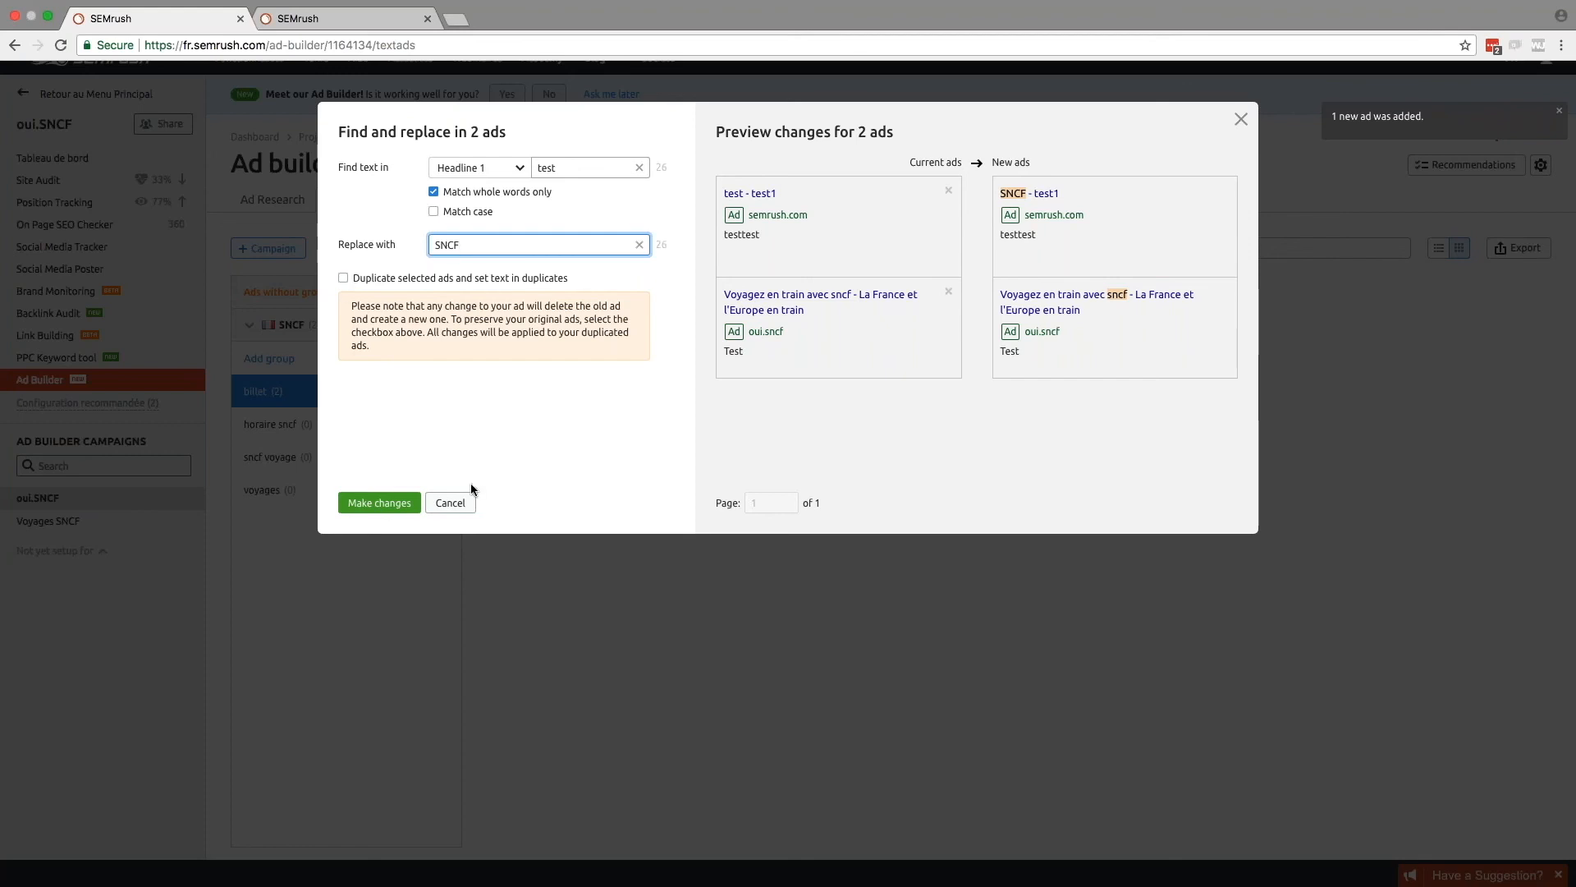
left_click(381, 504)
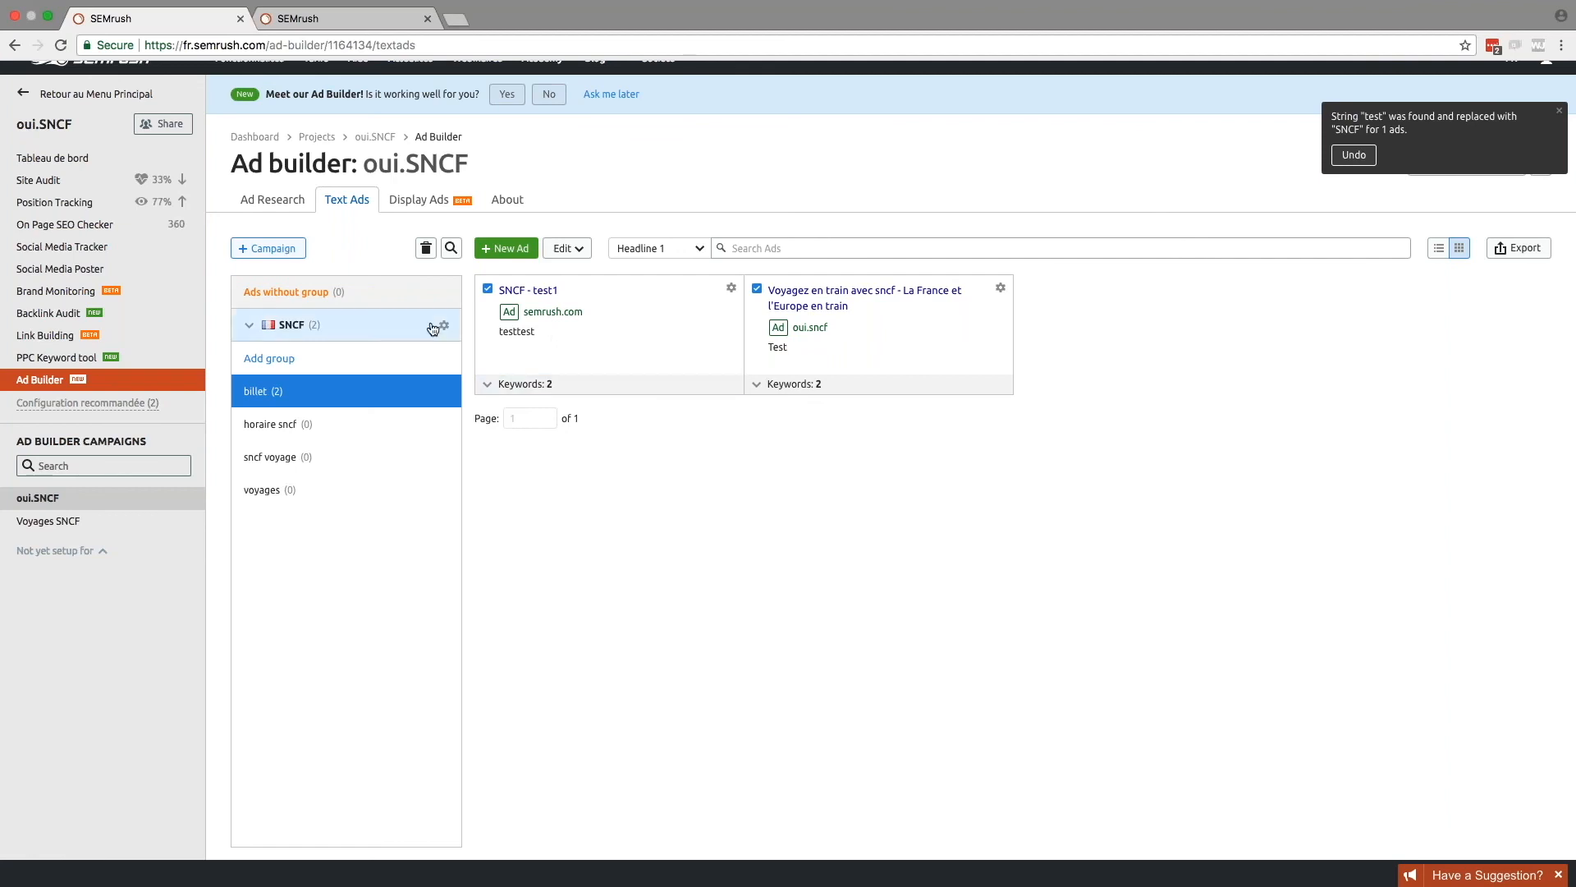
Step: Start another manual text ad in the billet group and clear its Headline 1
left_click(507, 248)
left_click(517, 279)
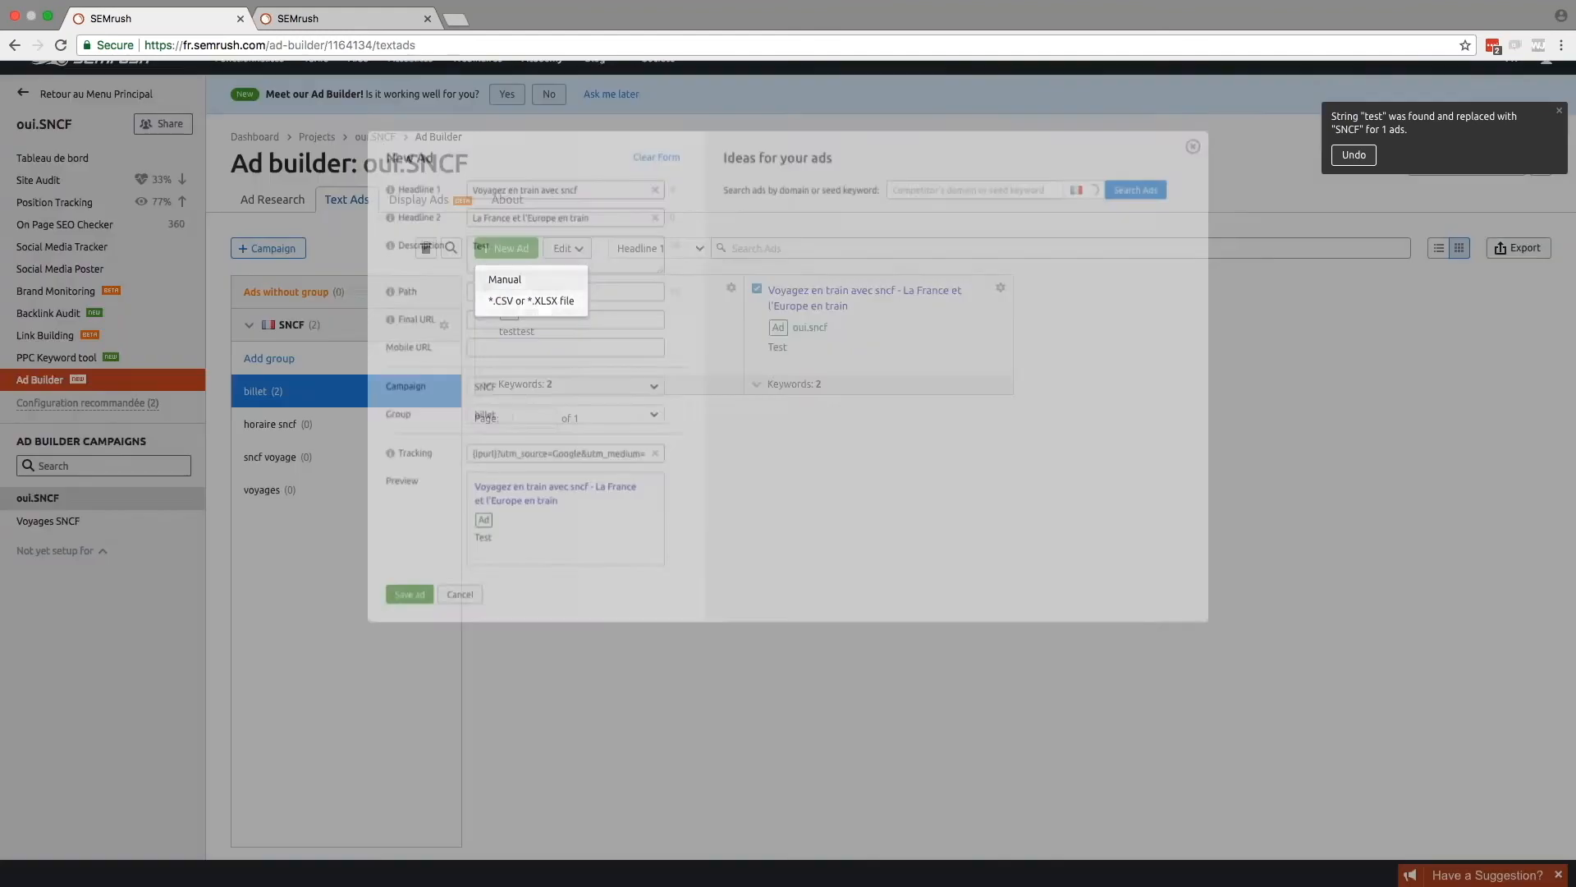
left_click(575, 168)
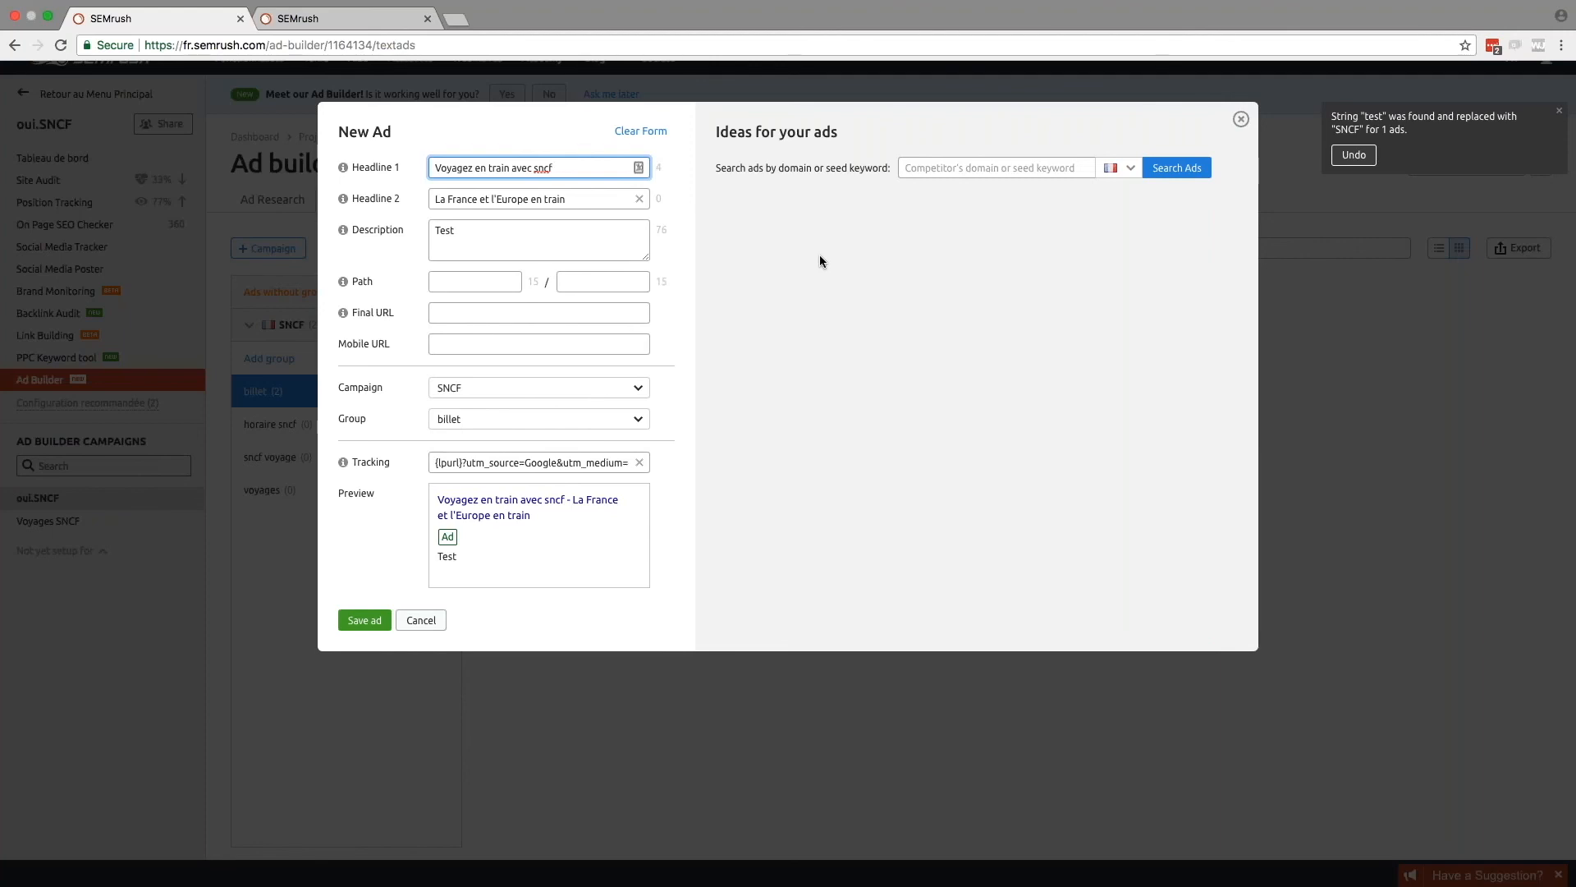
key("BackSpace")
key("BackSpace")
key("BackSpace")
key("BackSpace")
key("BackSpace")
key("BackSpace")
key("BackSpace")
key("BackSpace")
key("BackSpace")
key("BackSpace")
key("BackSpace")
key("BackSpace")
key("BackSpace")
key("BackSpace")
key("BackSpace")
key("BackSpace")
key("BackSpace")
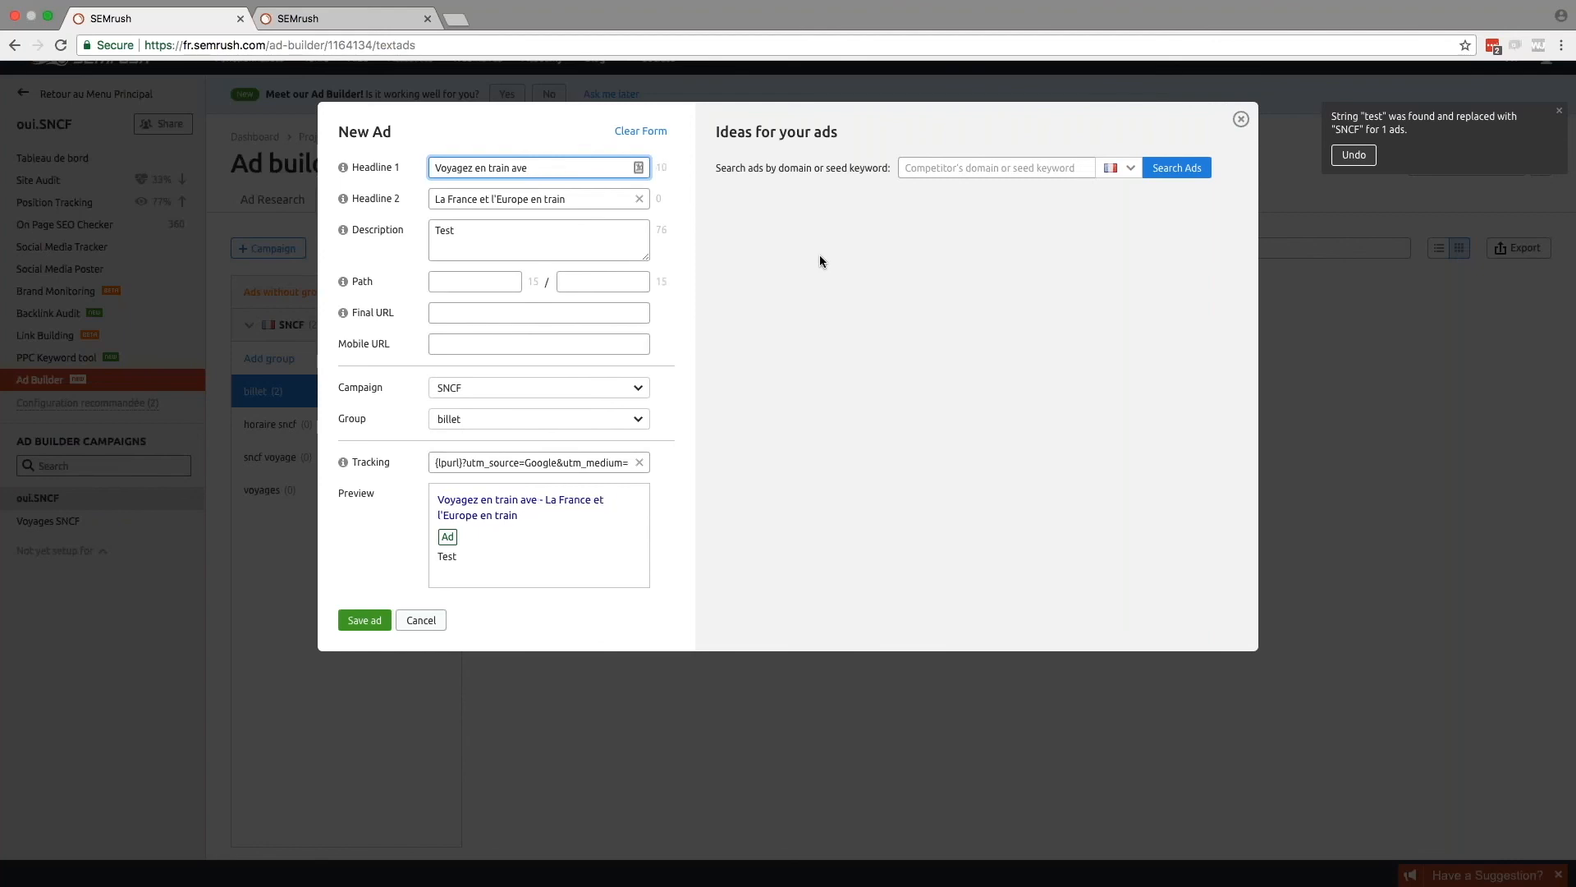
key("BackSpace")
key("BackSpace")
key("BackSpace")
key("BackSpace")
key("BackSpace")
key("BackSpace")
key("BackSpace")
key("BackSpace")
key("BackSpace")
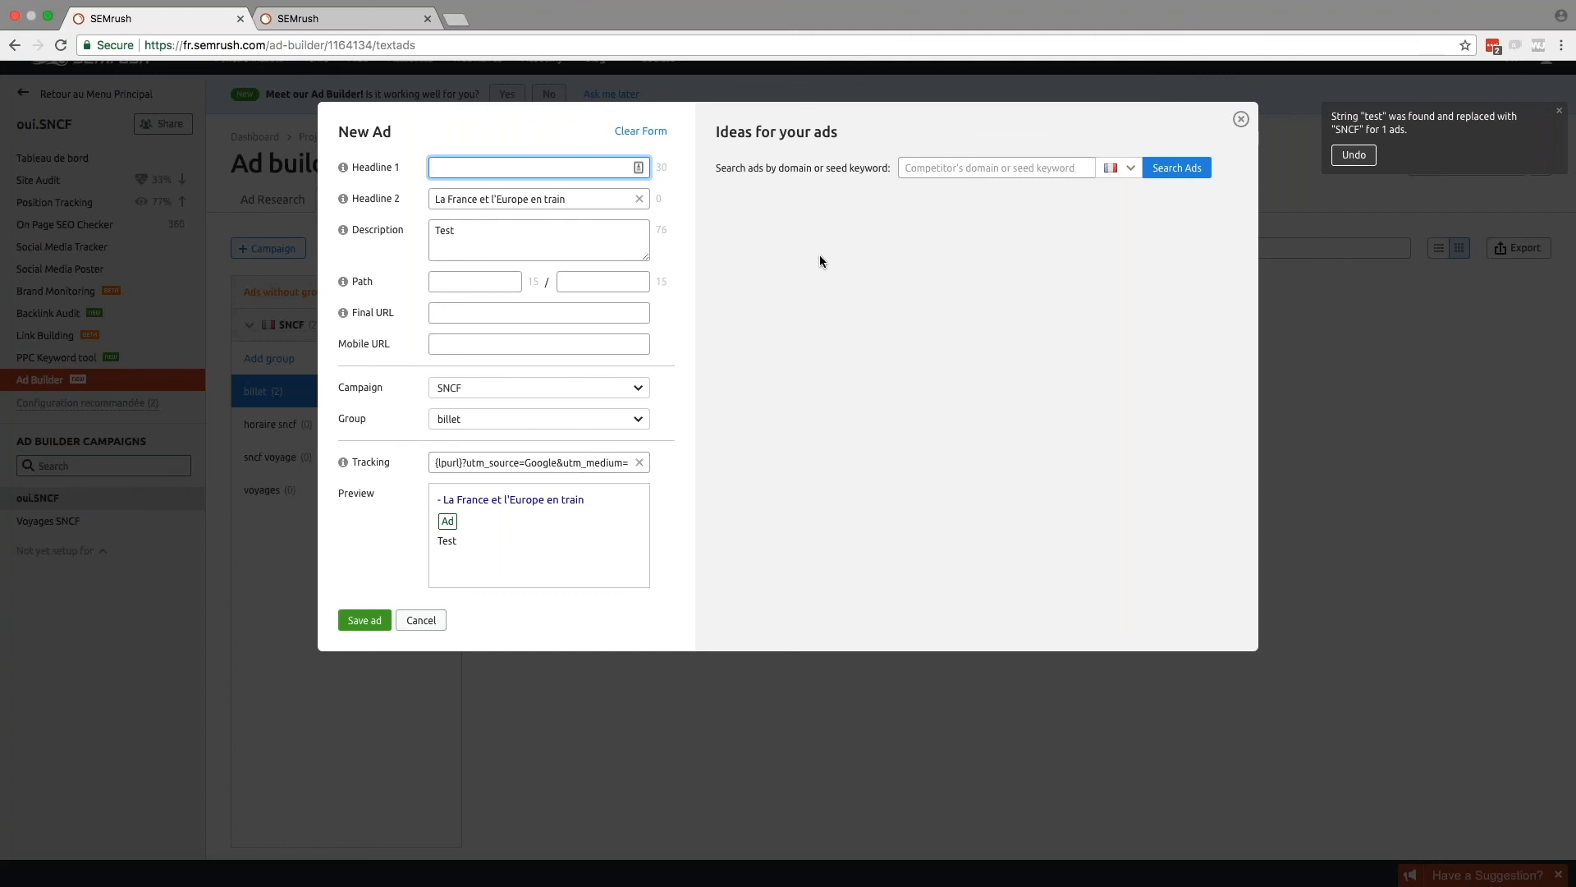
Step: Set Headline 1 to "Voyage {keyword: en train}" to try dynamic keyword insertion
type("Voyage")
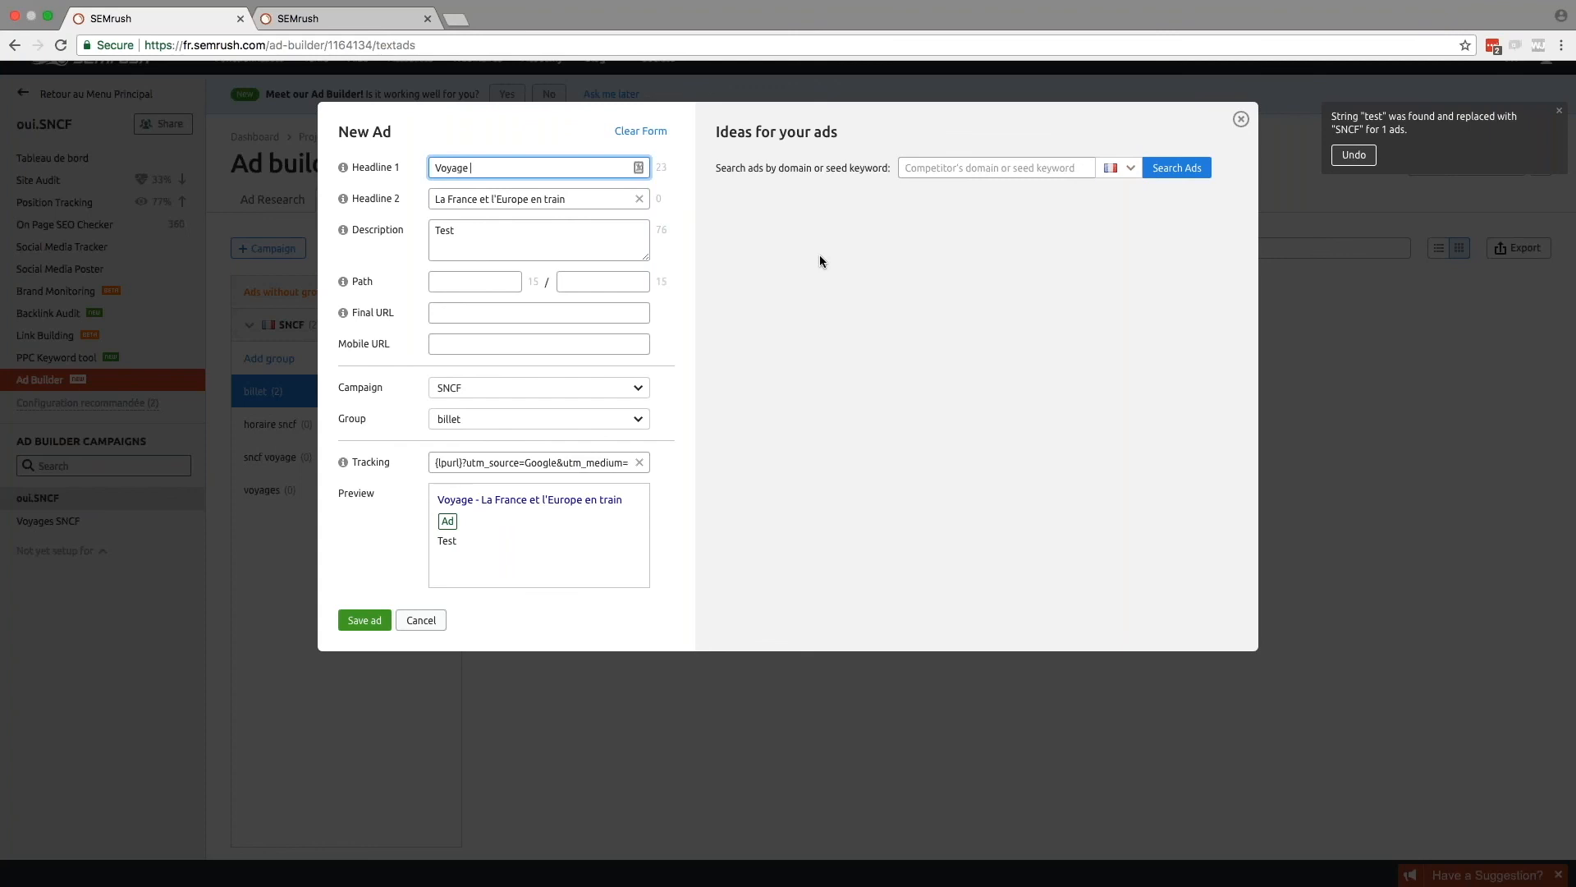
type("{}")
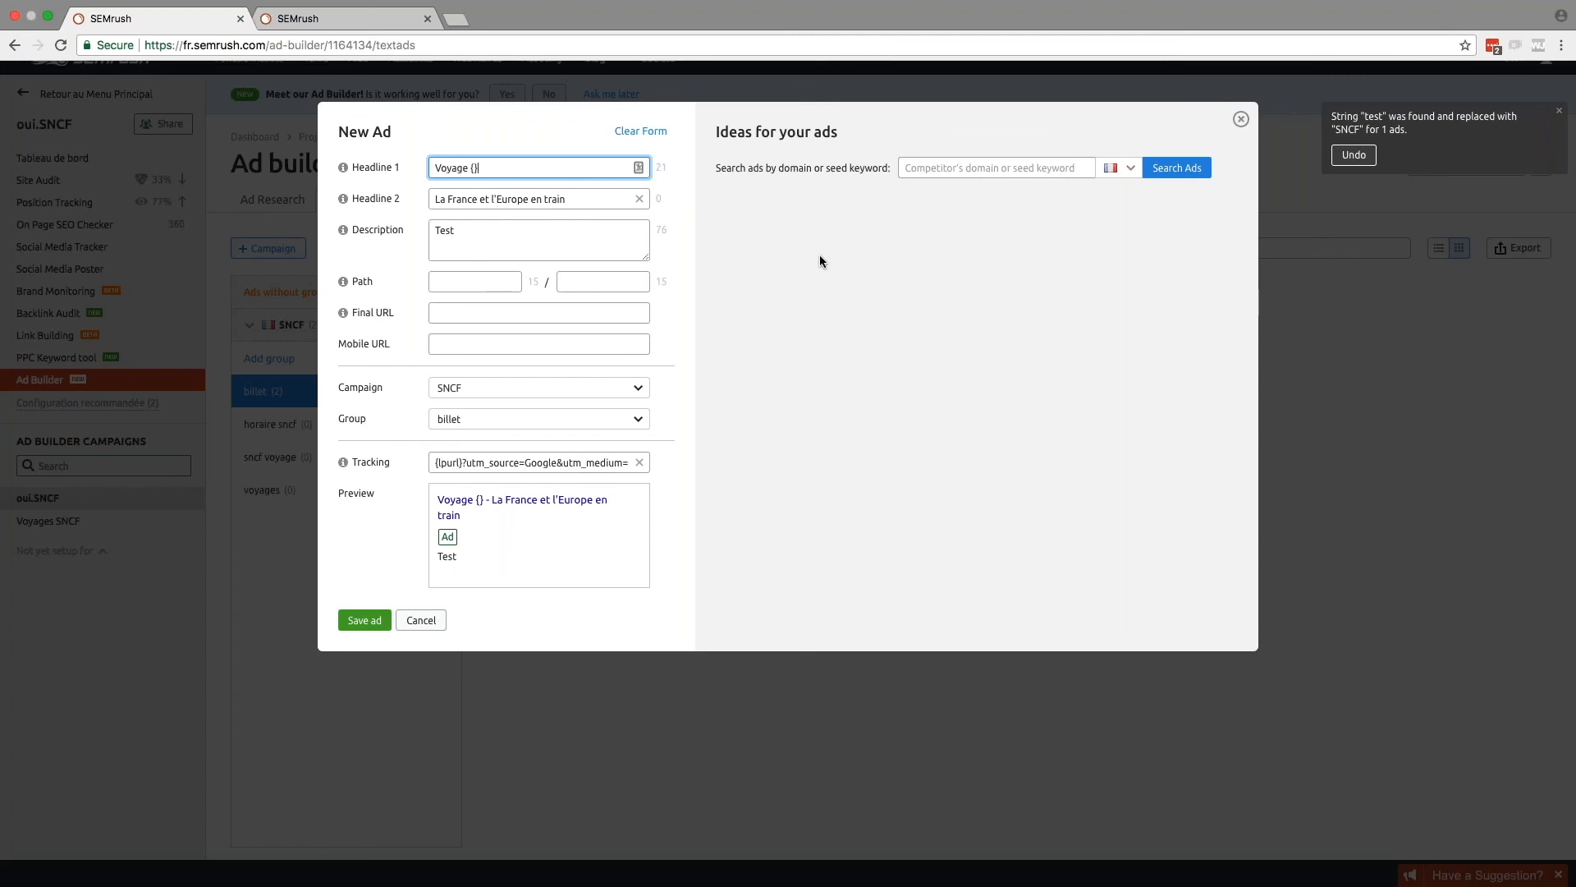
type("keyword")
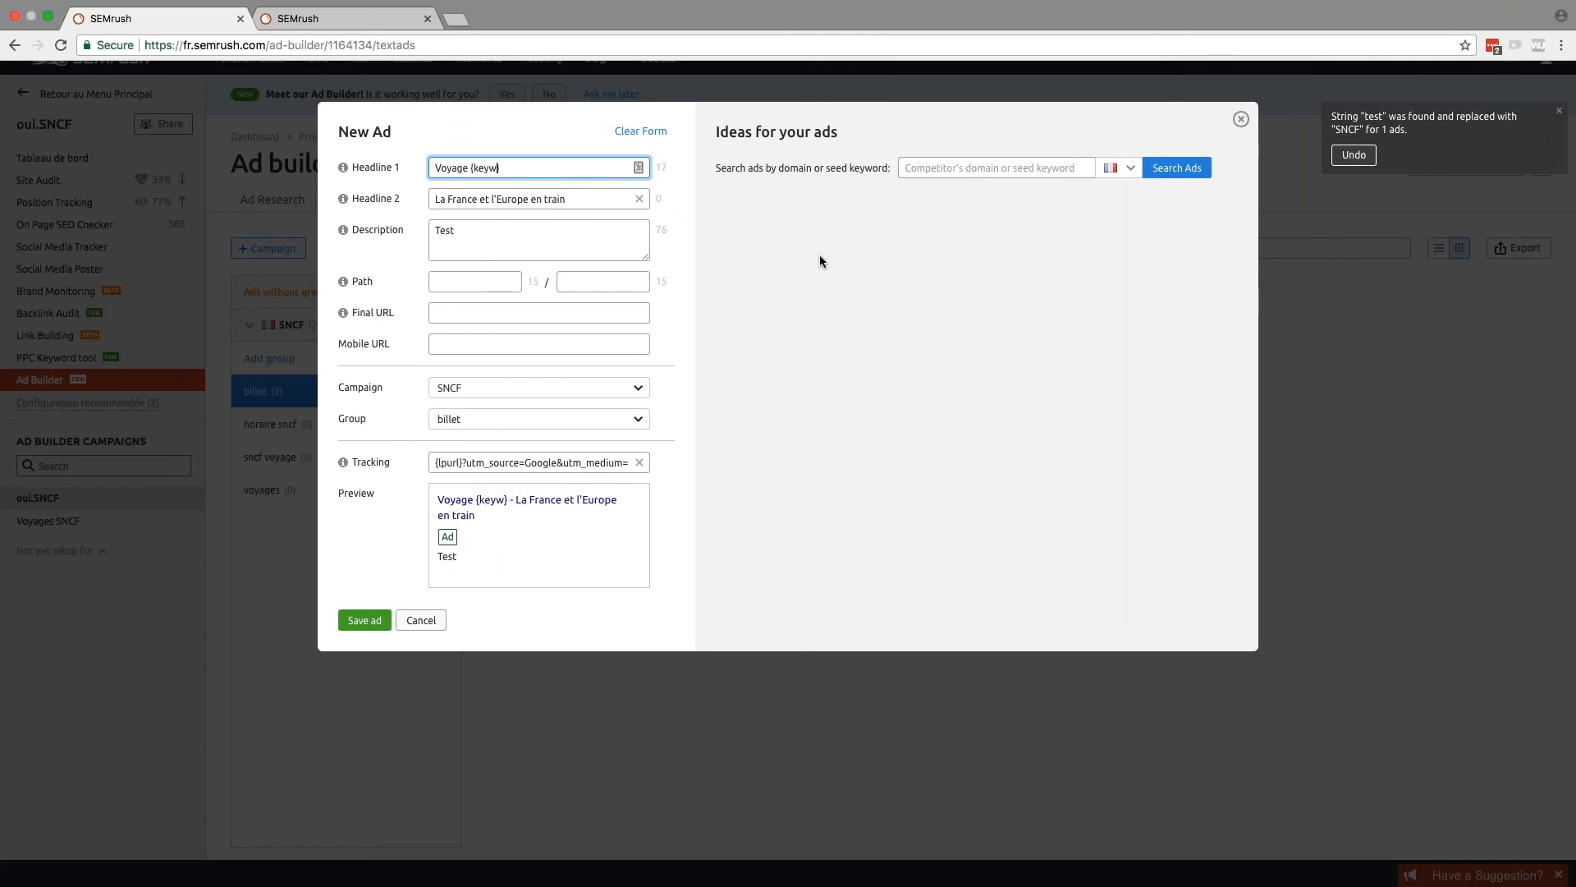
type(":")
type(" train")
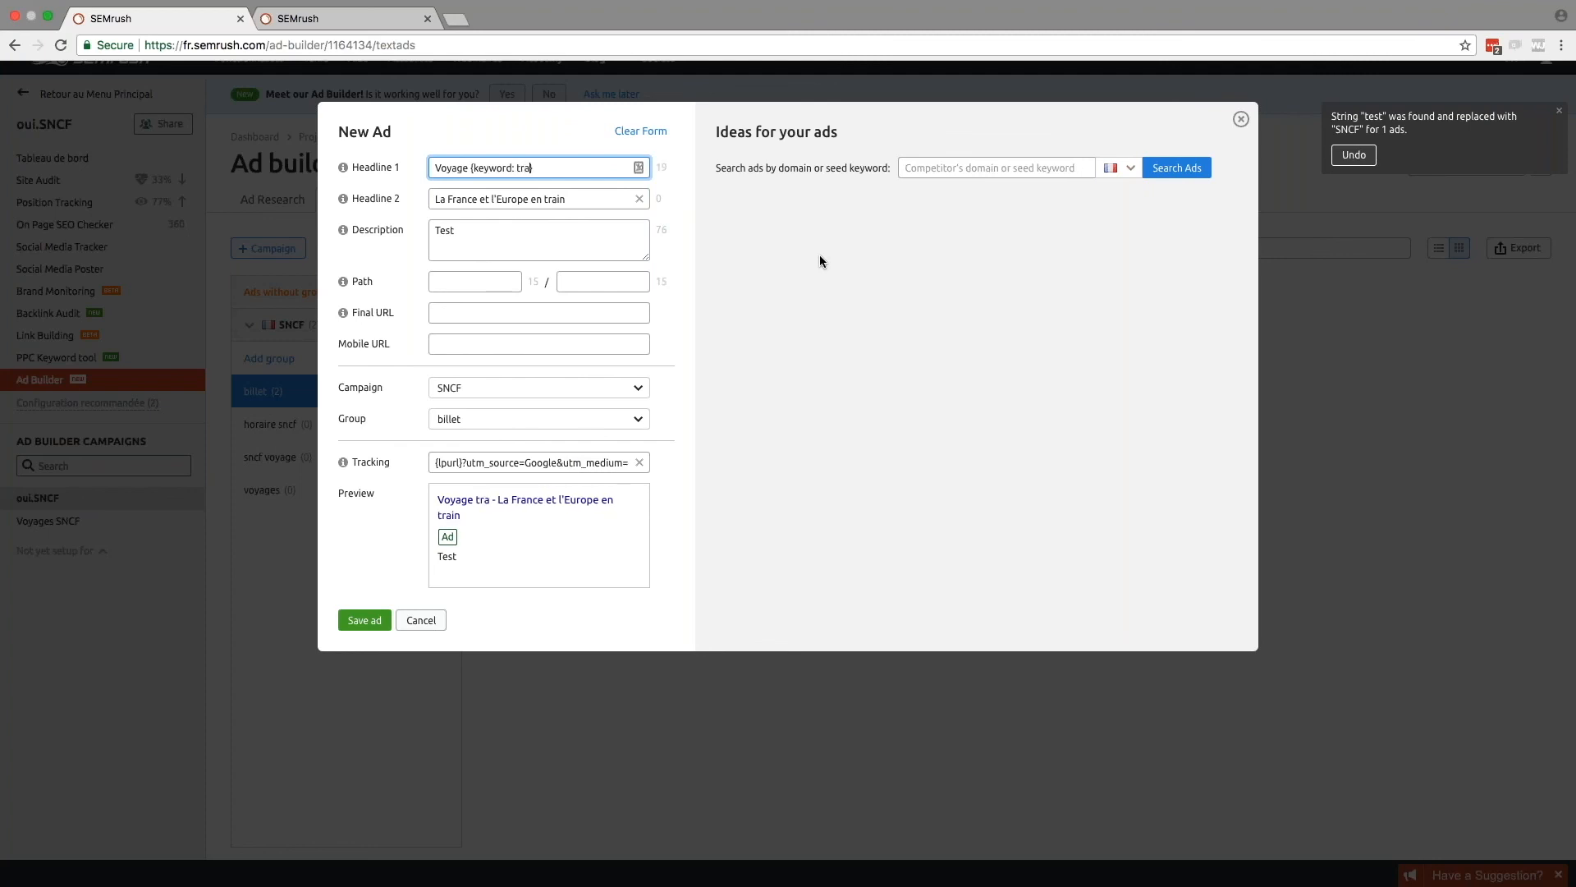
type("en")
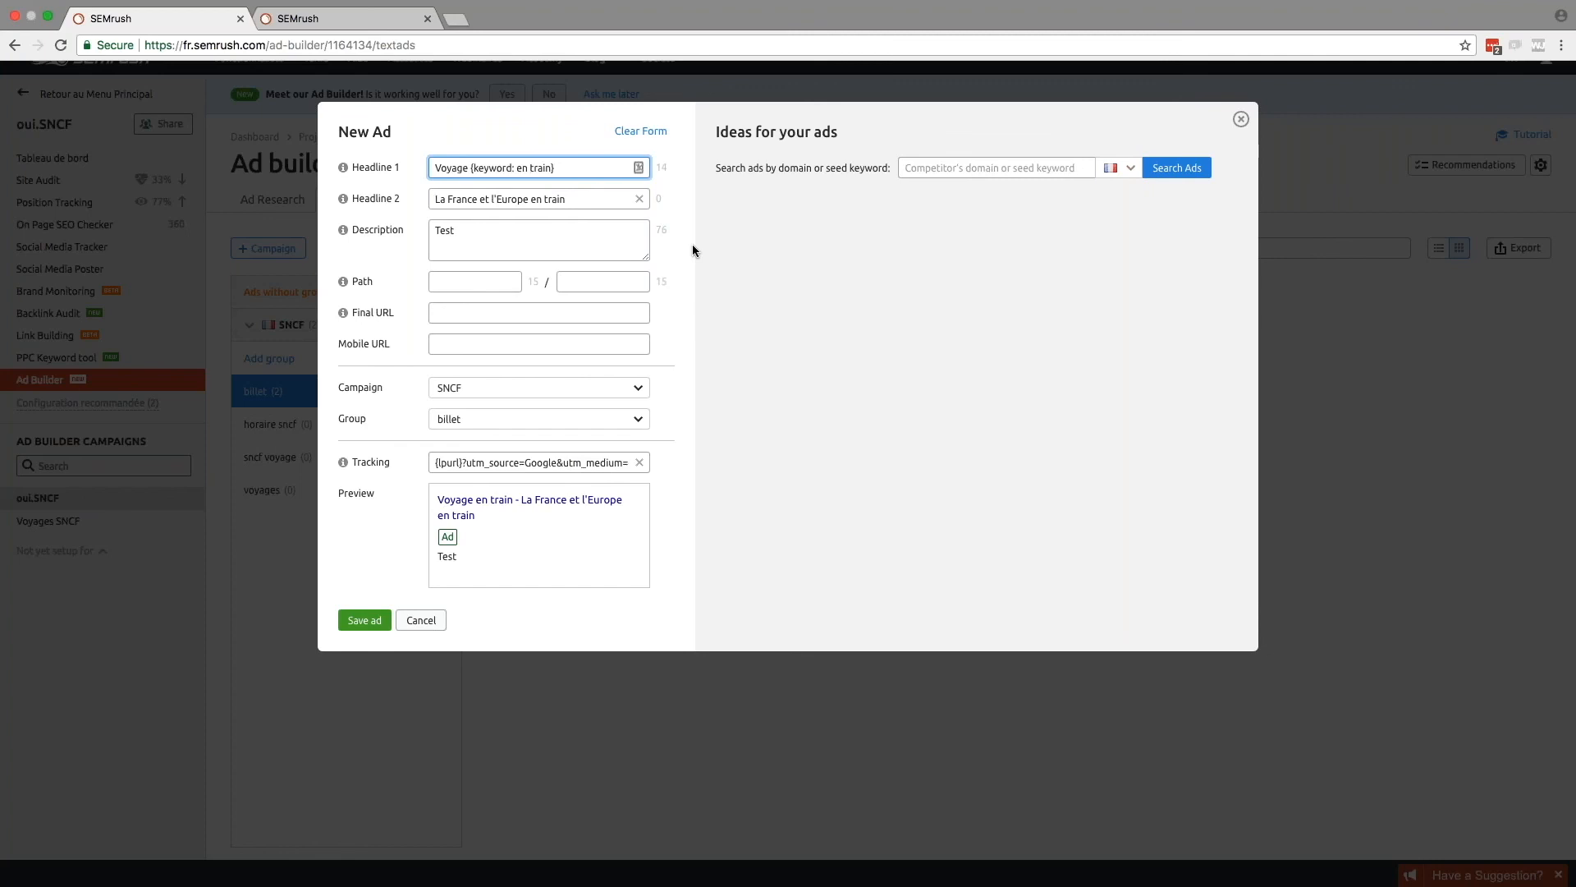
Step: Shorten Headline 1 to "Voyage {keyword: train}" and discard the ad without saving
key("BackSpace")
key("BackSpace")
key("BackSpace")
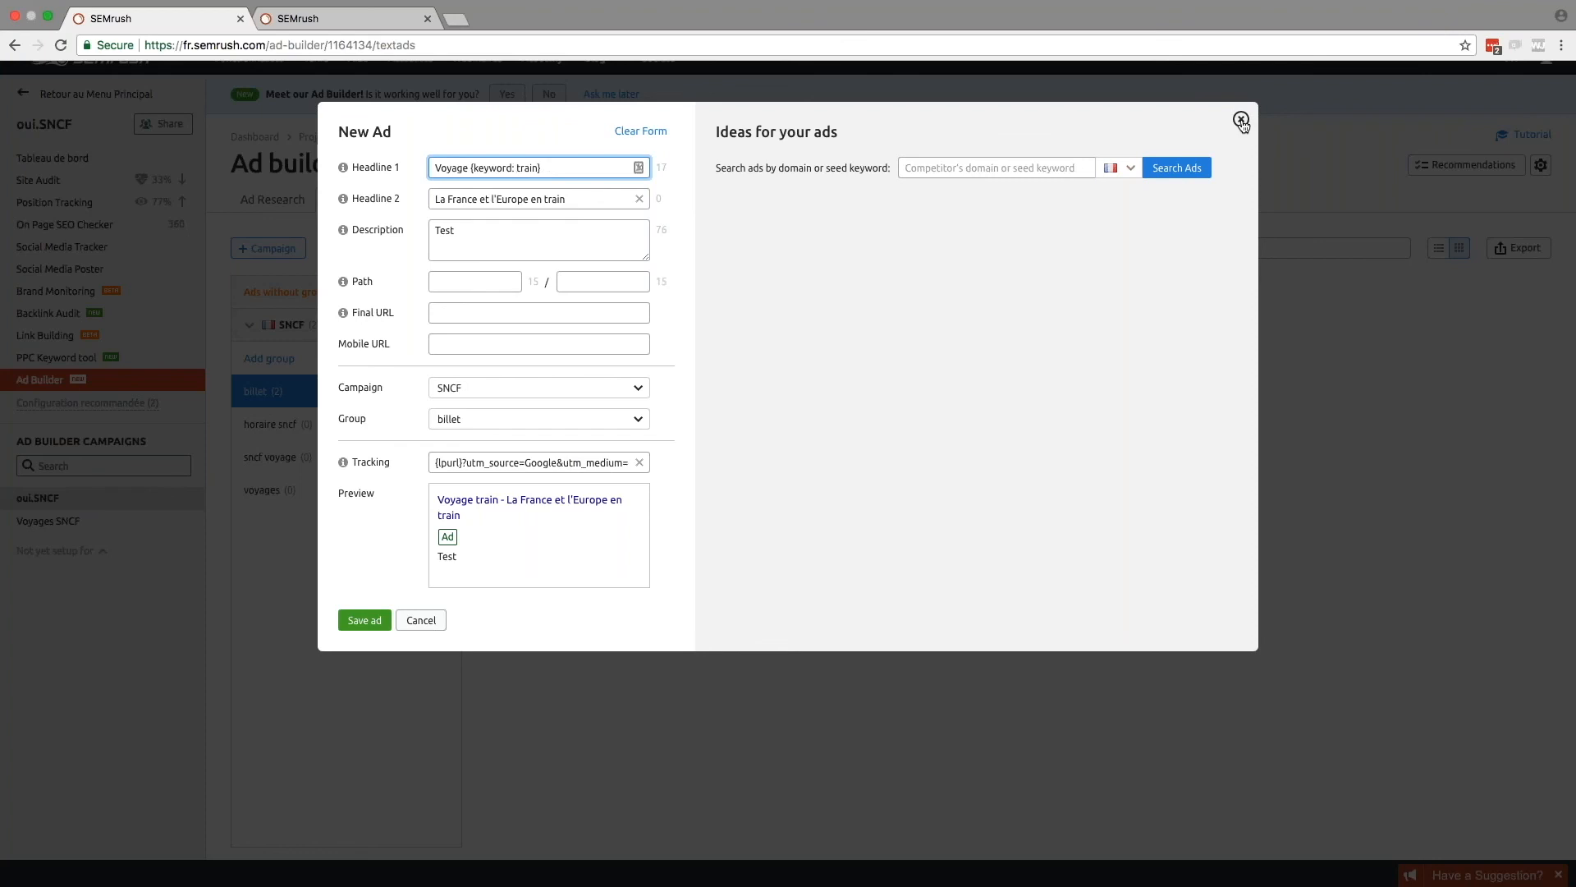
left_click(421, 620)
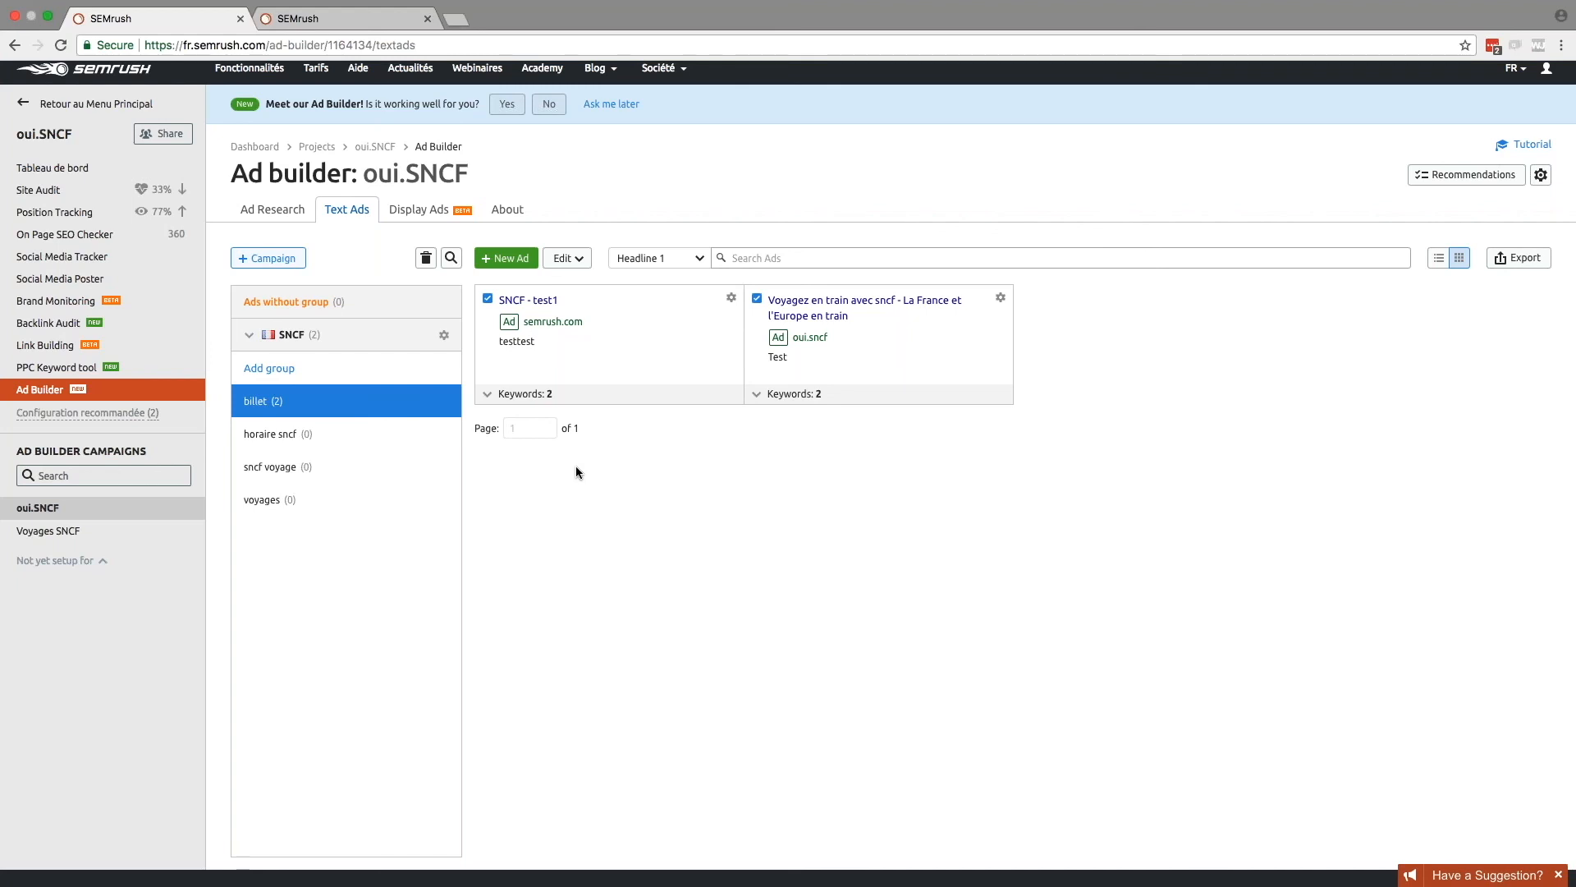
Step: Look over the form for a new display ad in the billet group and close it without saving
left_click(424, 210)
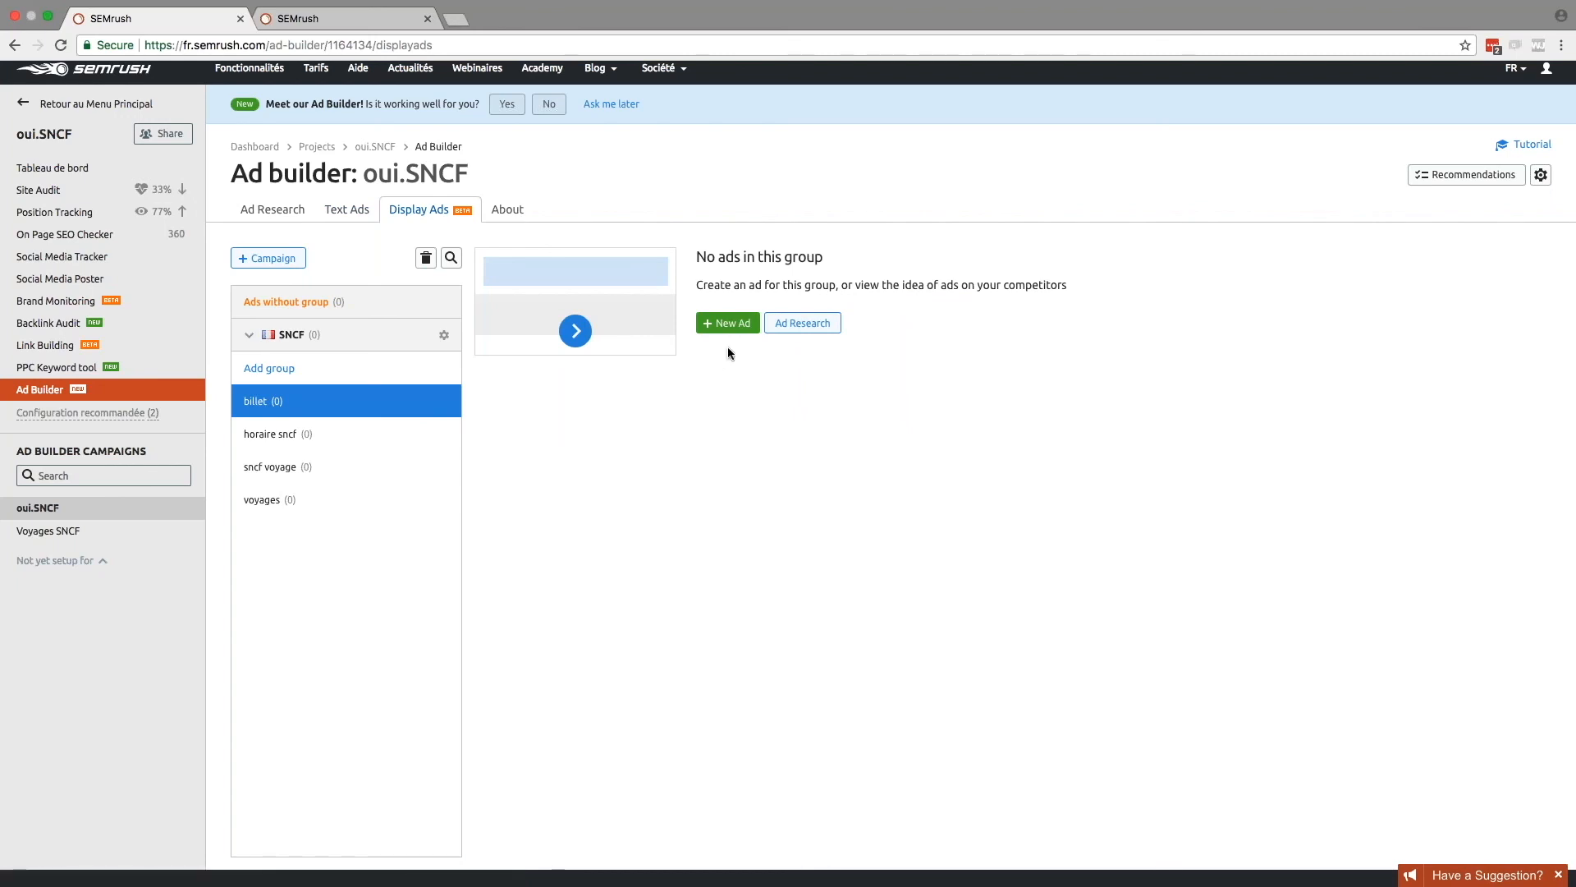
left_click(728, 323)
left_click(726, 353)
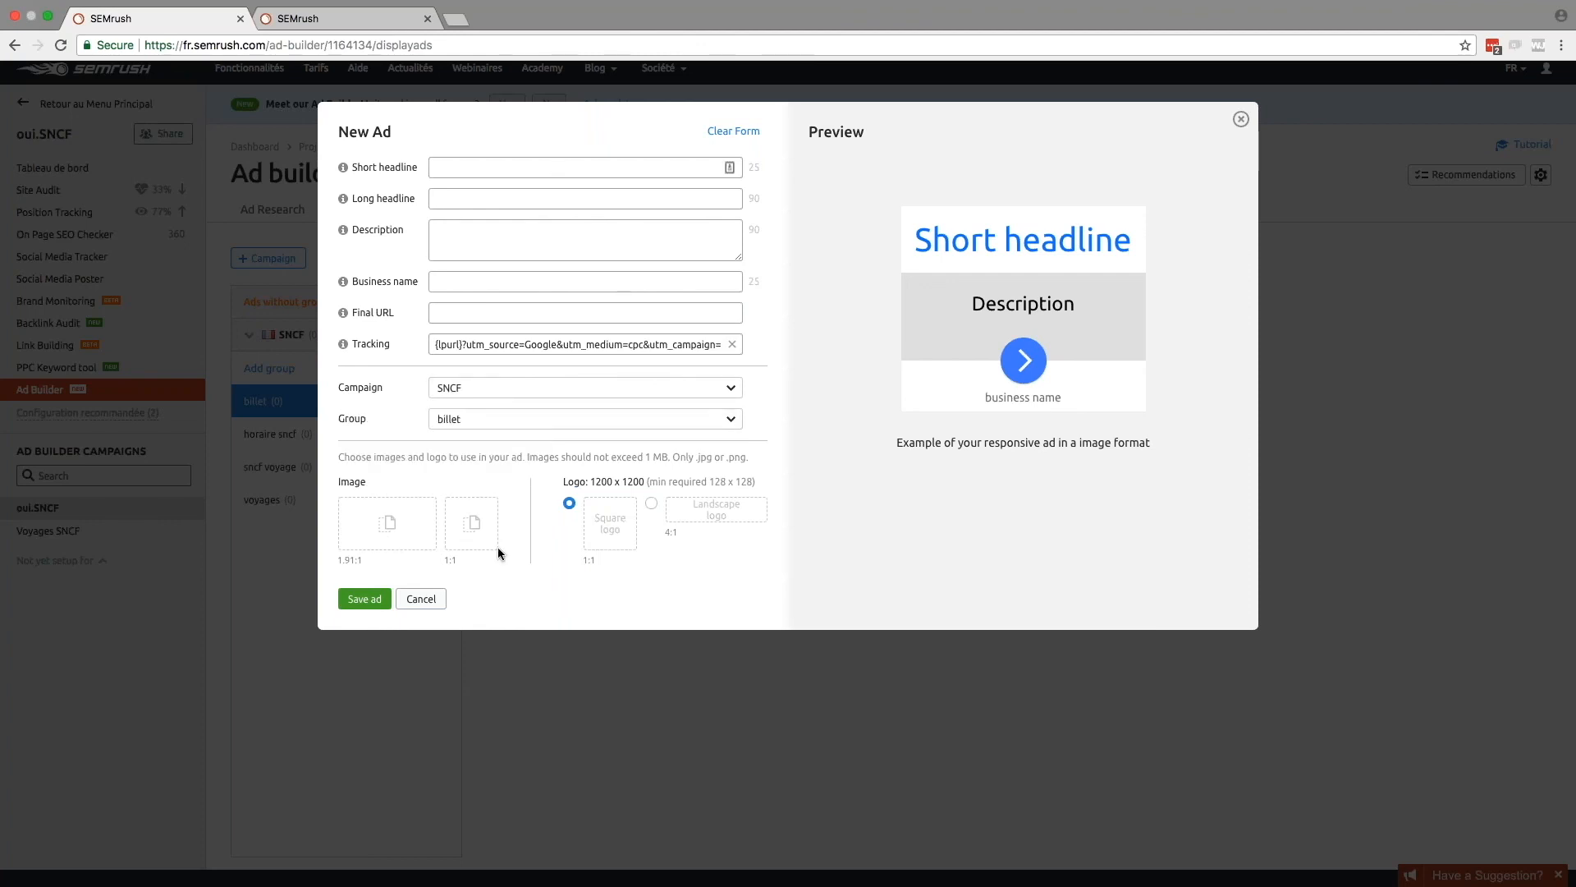
mouse_move(724, 515)
left_click(1241, 119)
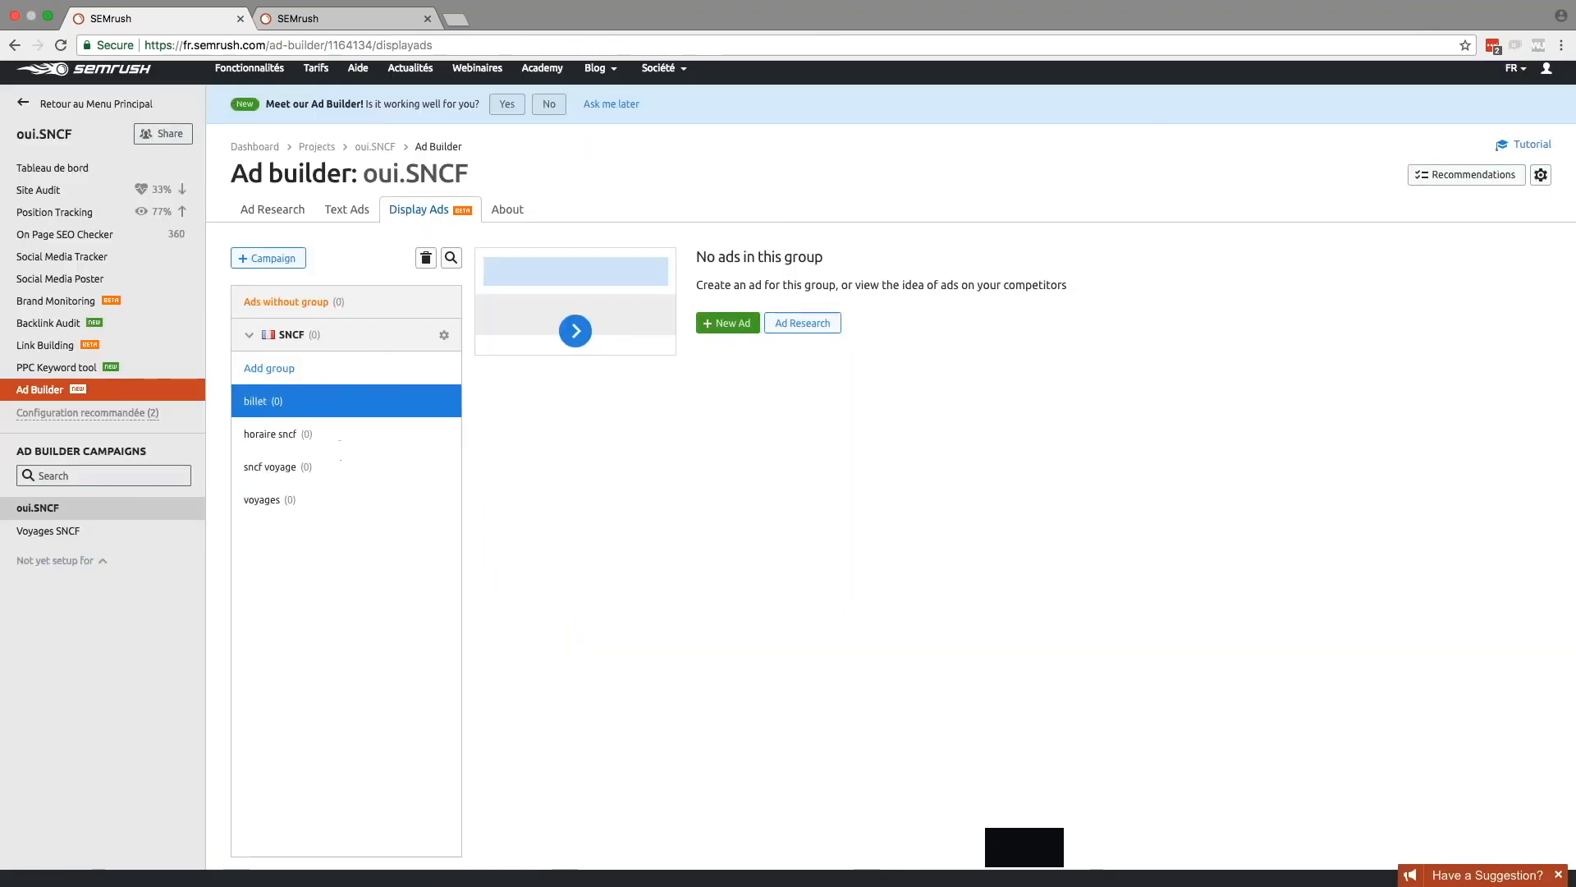
Step: Check the Ad Builder recommendations, look over the competitor ad research, and return to the billet group's text ads
left_click(1478, 174)
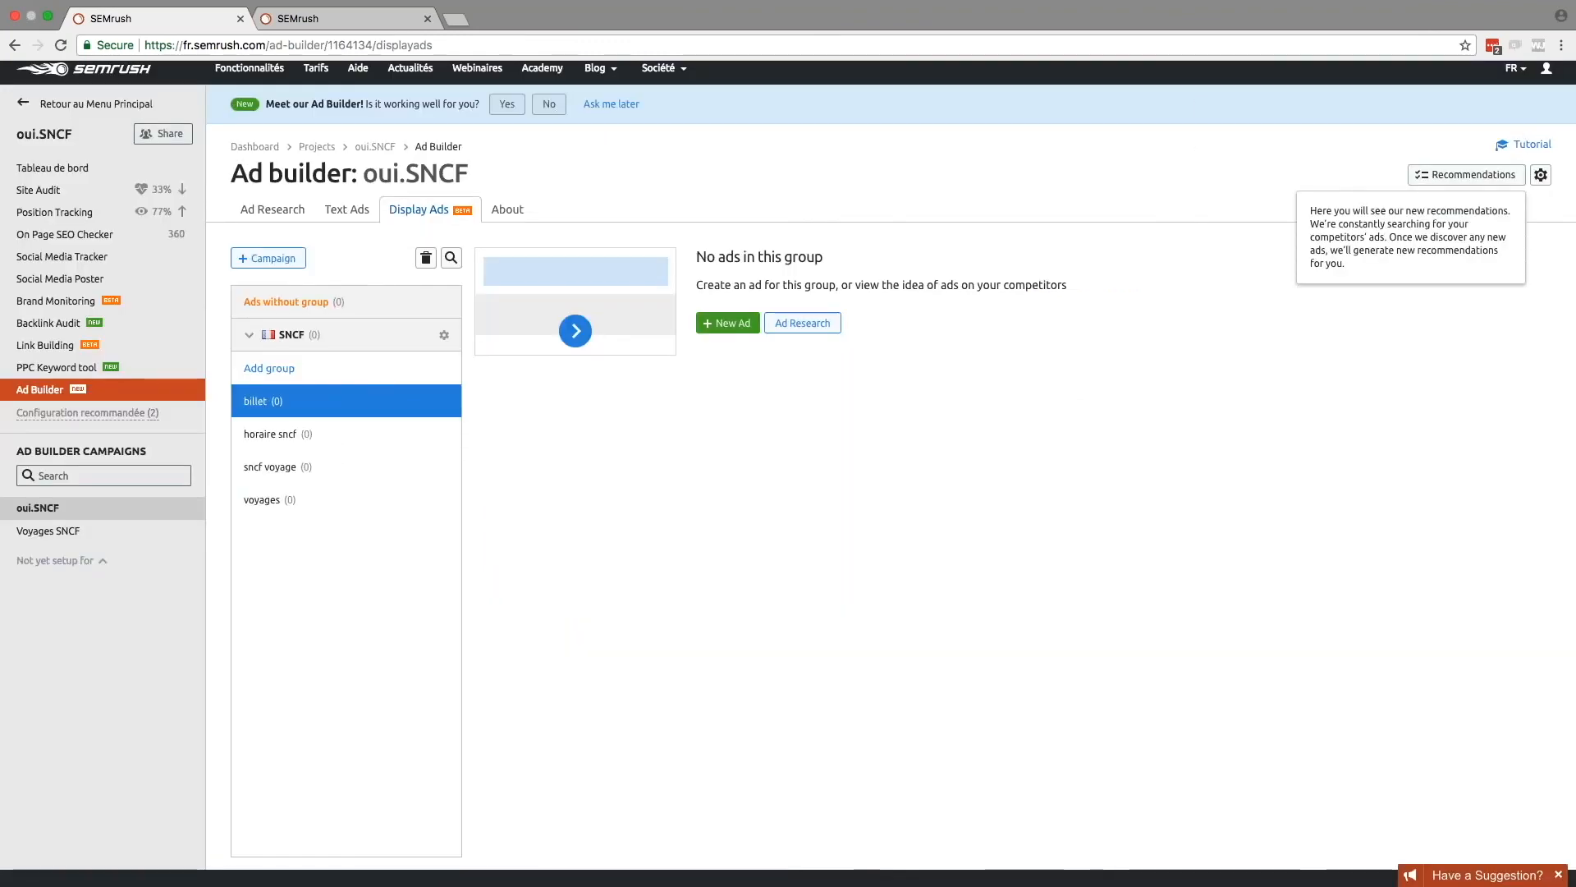
left_click(924, 177)
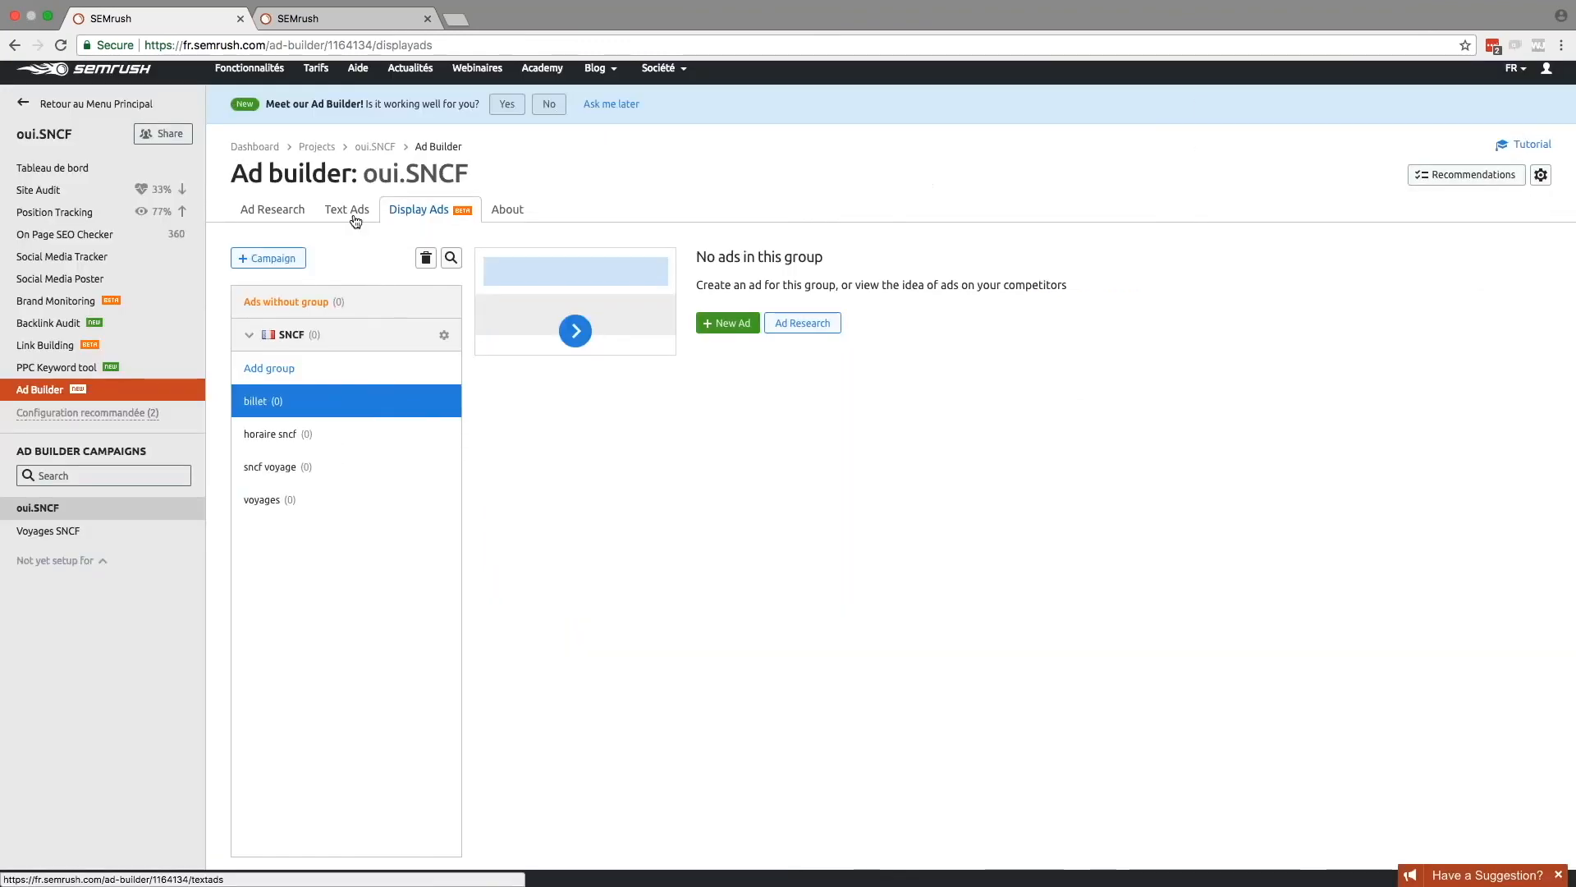
left_click(296, 212)
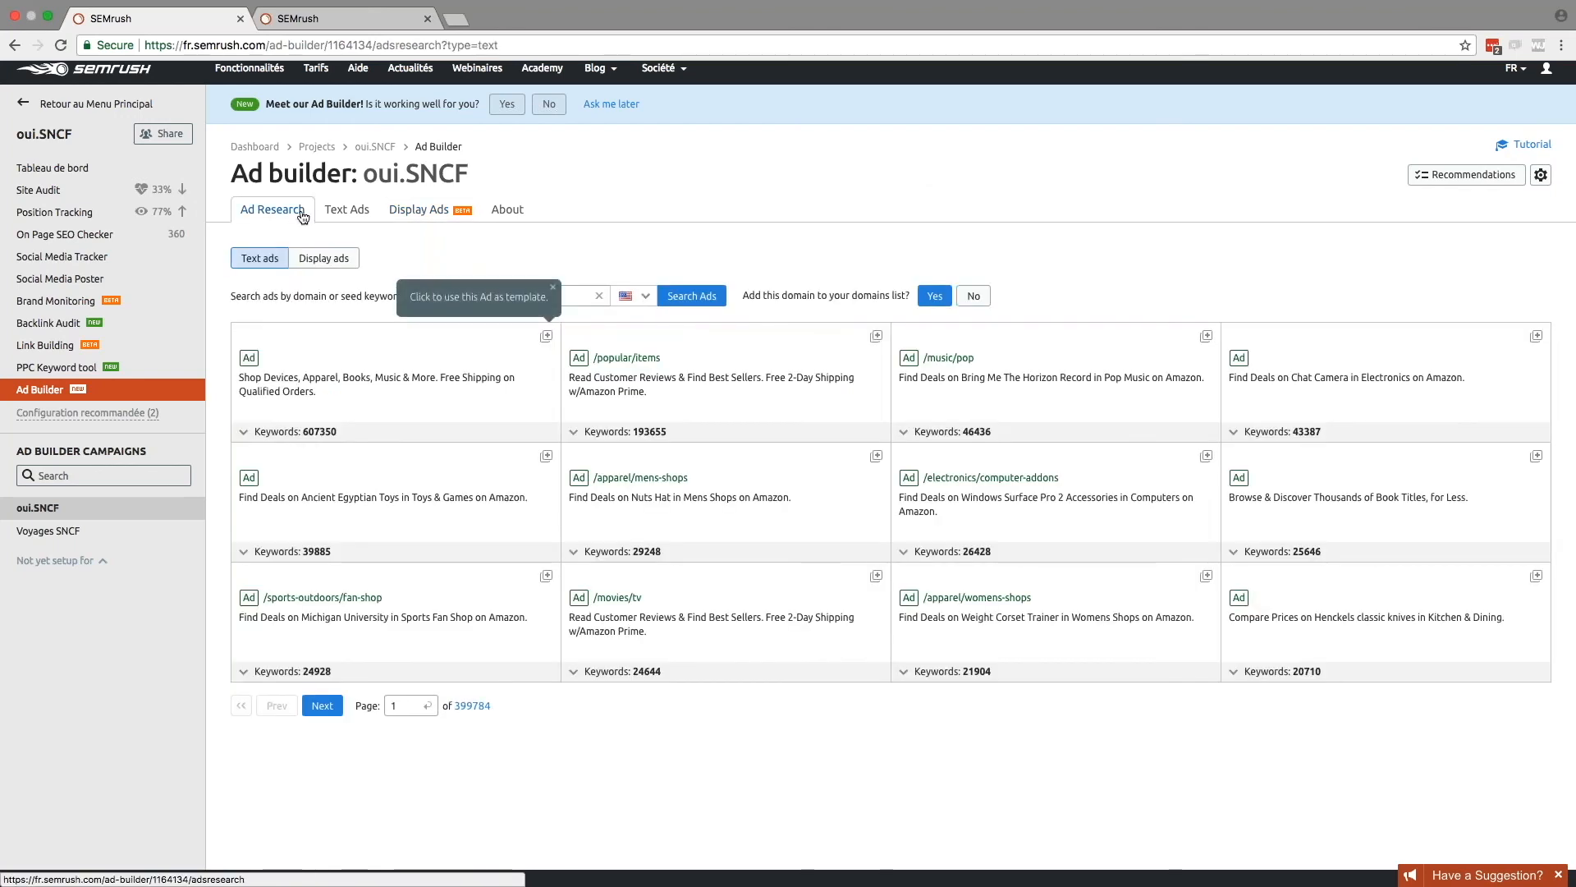
left_click(330, 214)
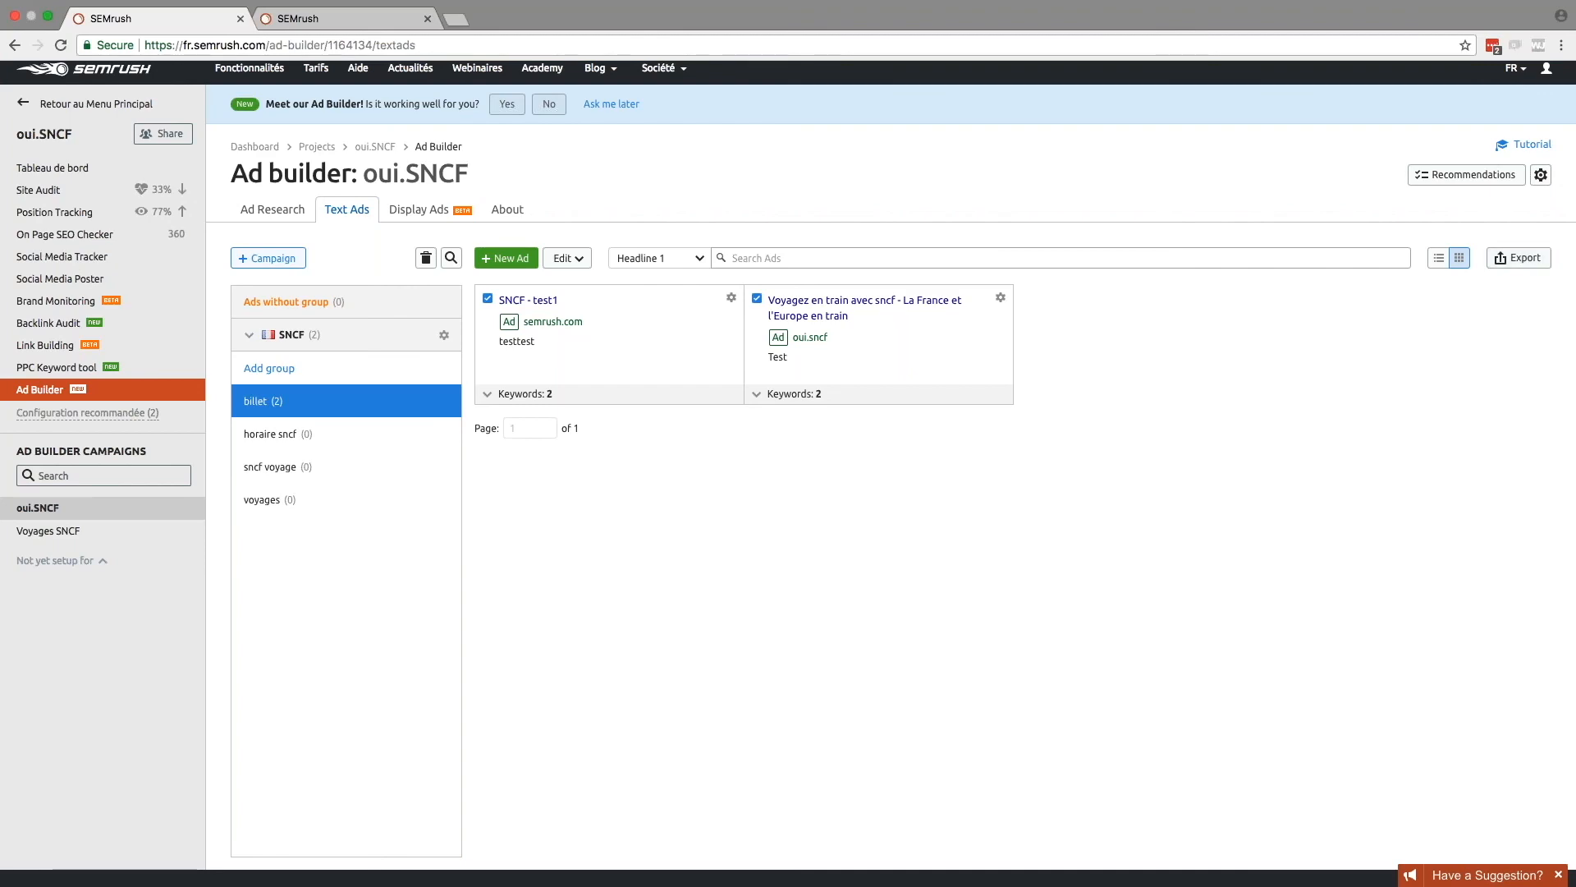
Step: Look at the Disneyland Paris project dashboard and return to the oui.SNCF text ads
left_click(343, 20)
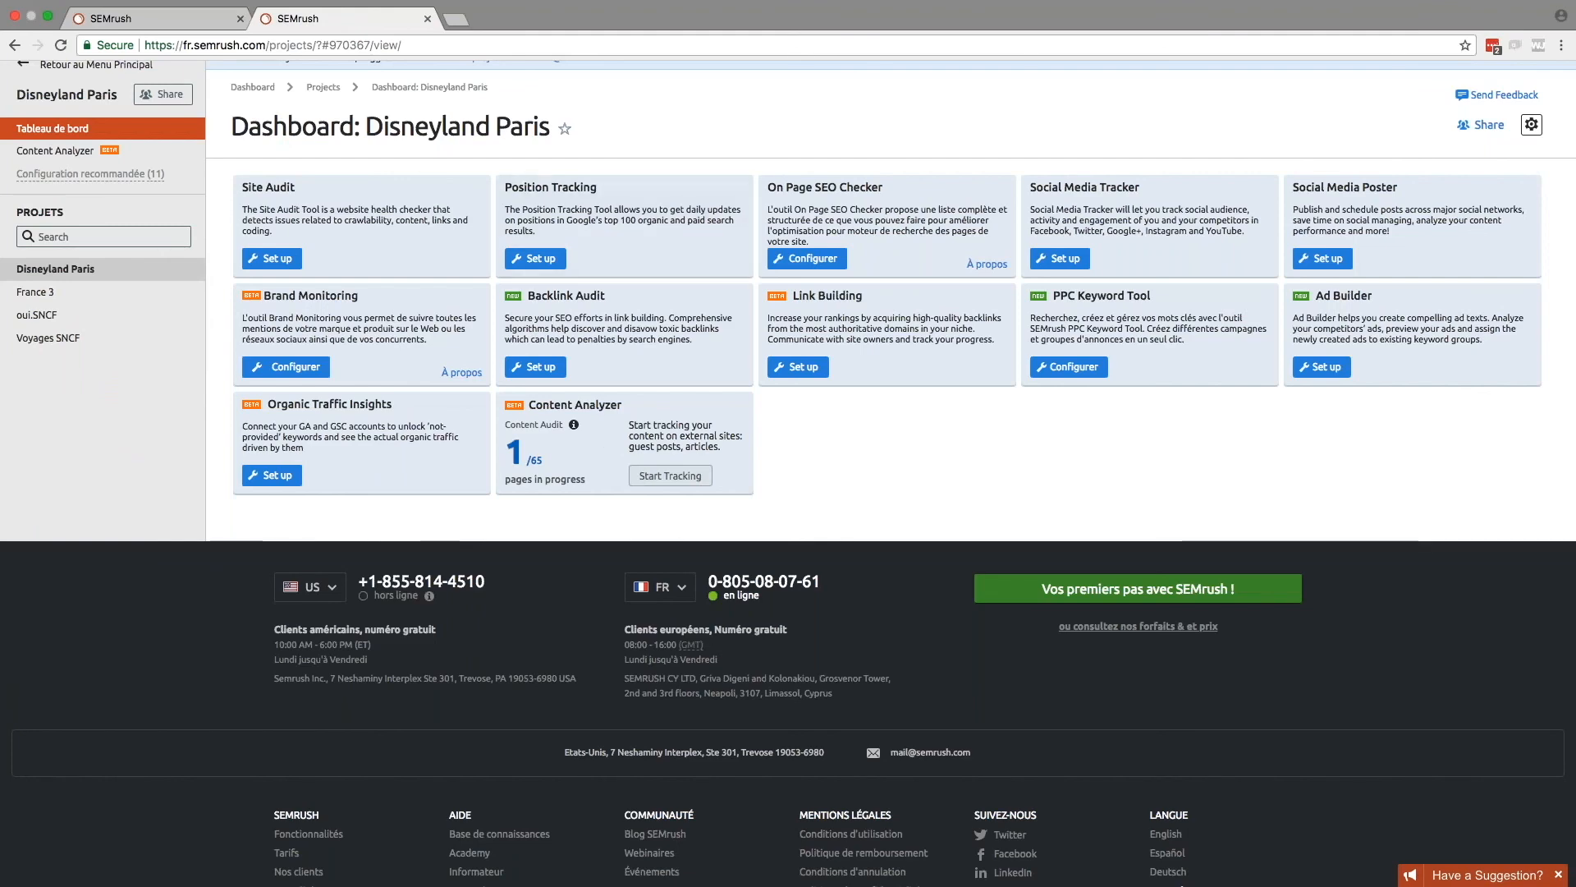
left_click(204, 26)
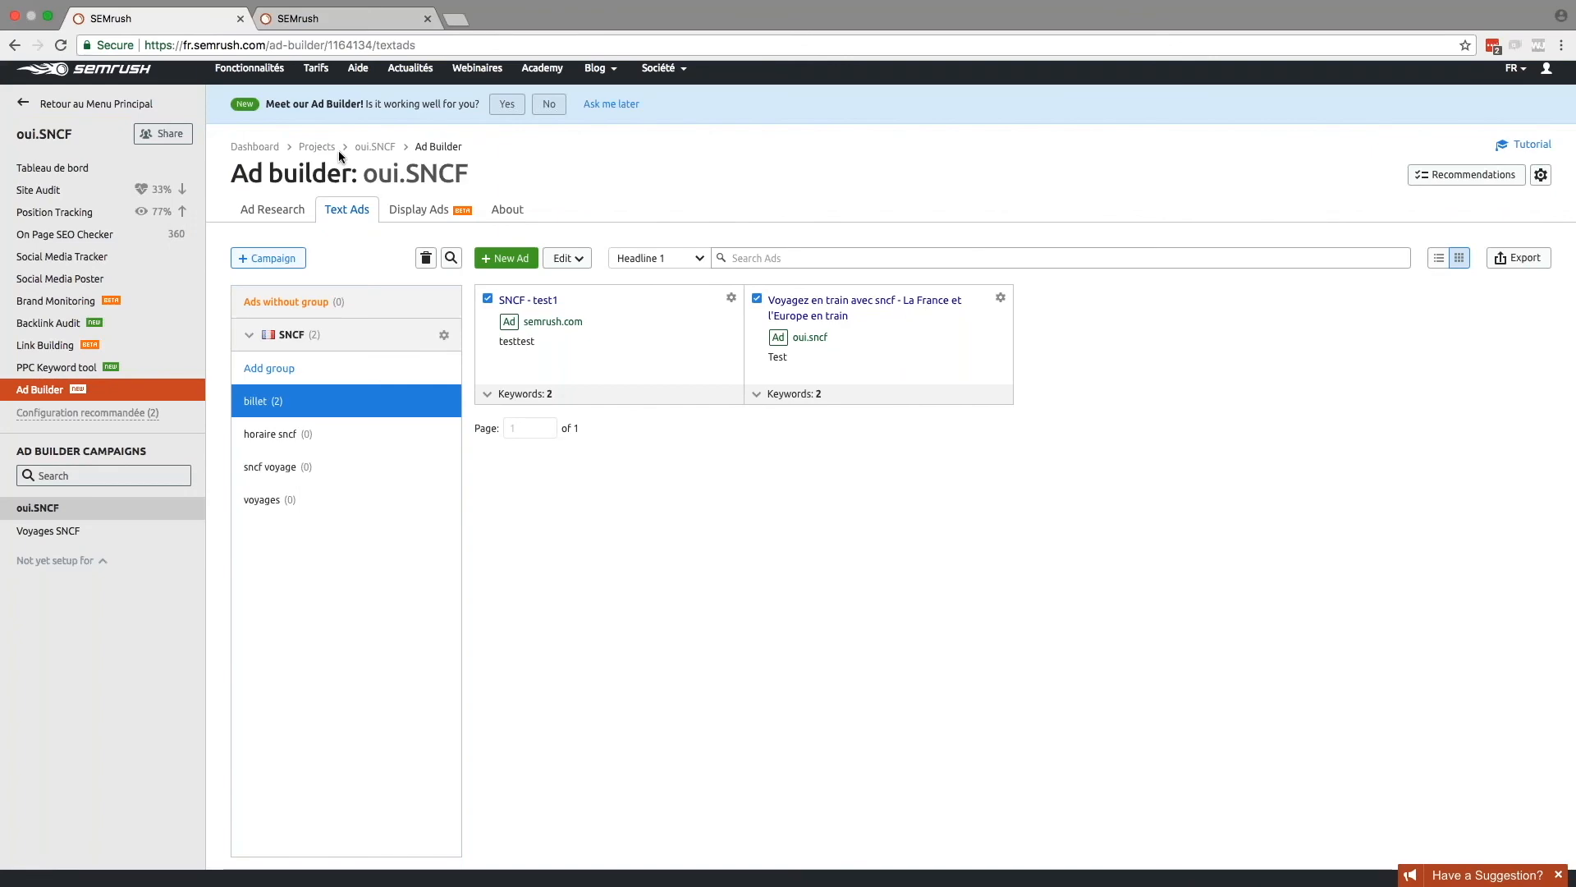
left_click(49, 135)
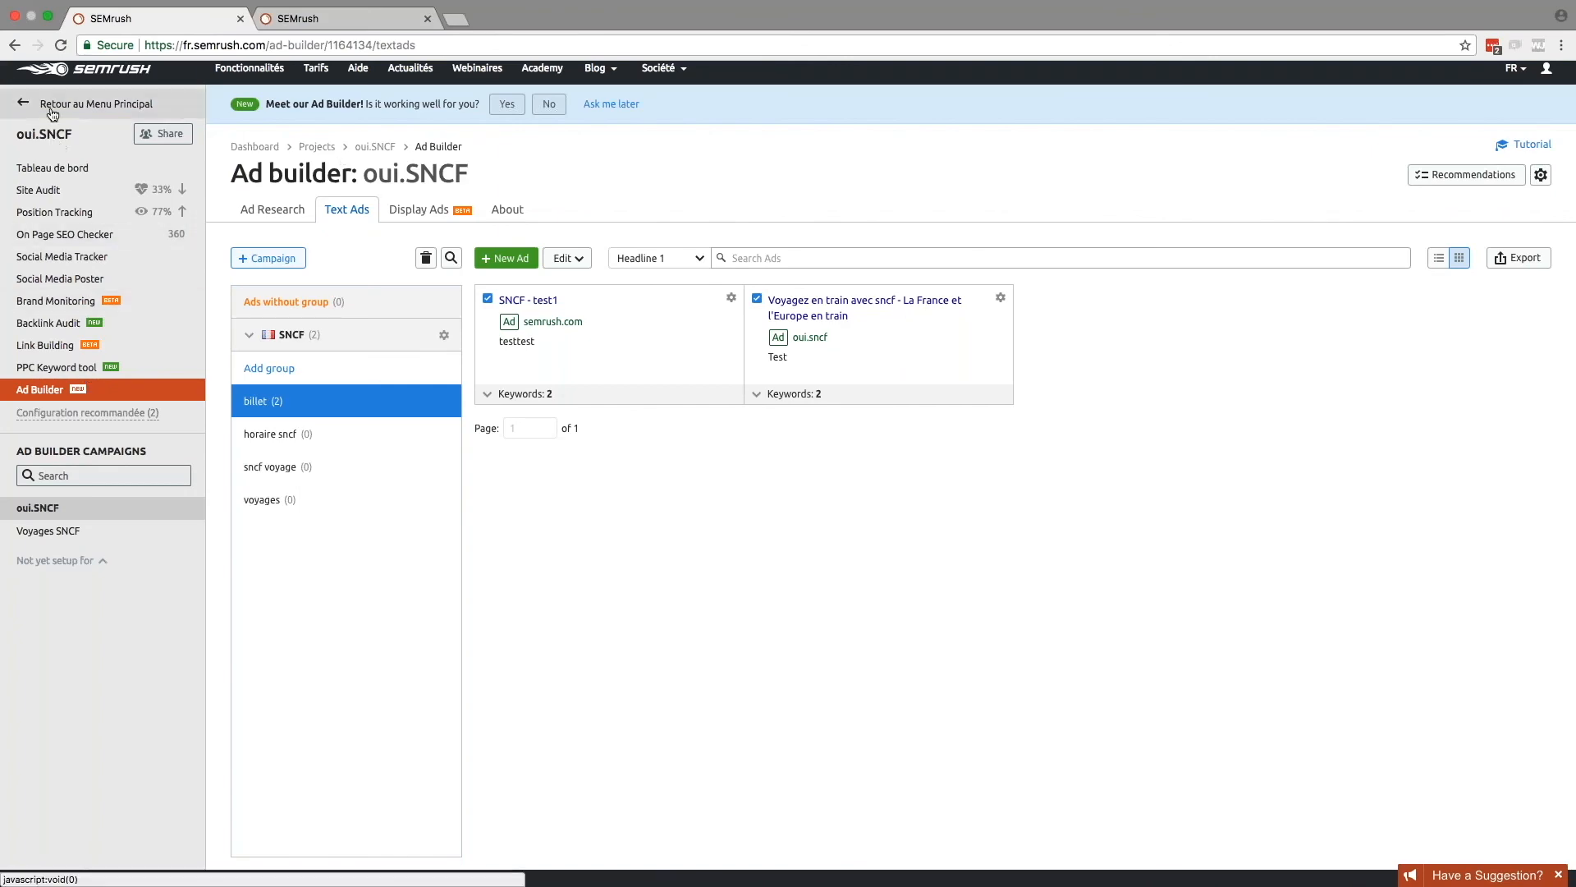